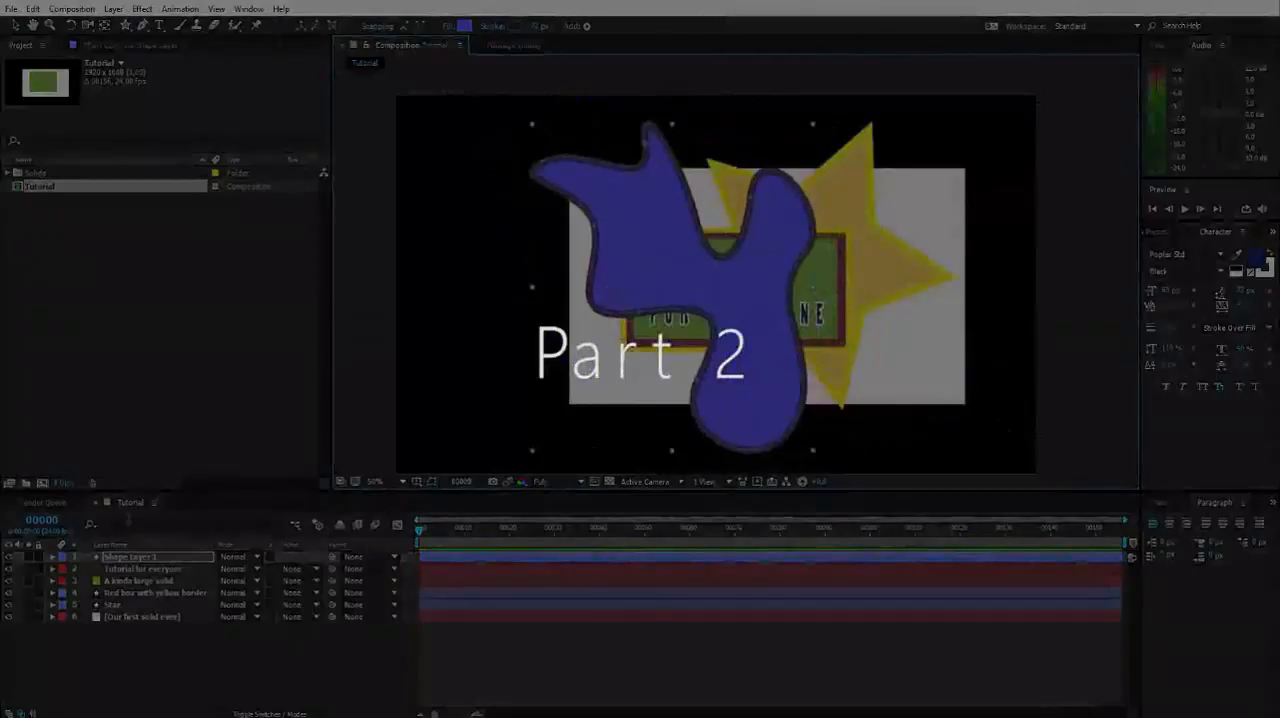
Move the blob's shape layer below the Star layer and rename it "Blue blob".
drag(124, 558, 128, 613)
key(Return)
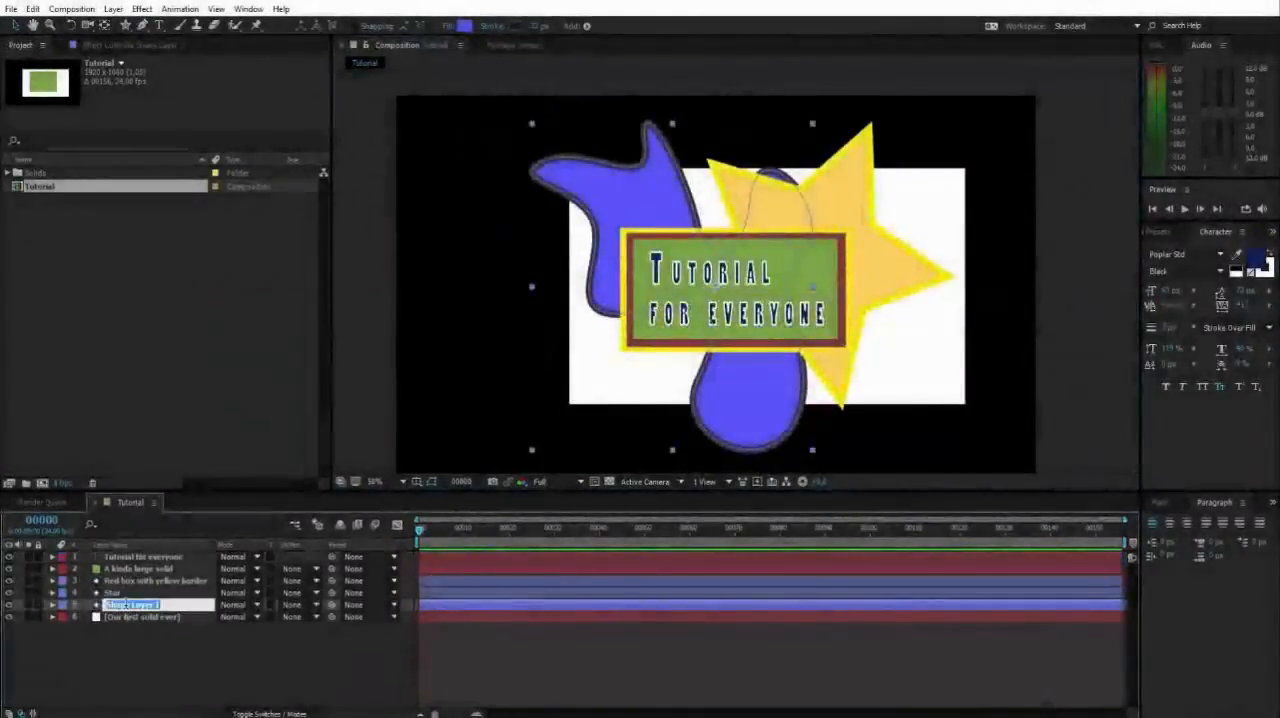
text(Blue b)
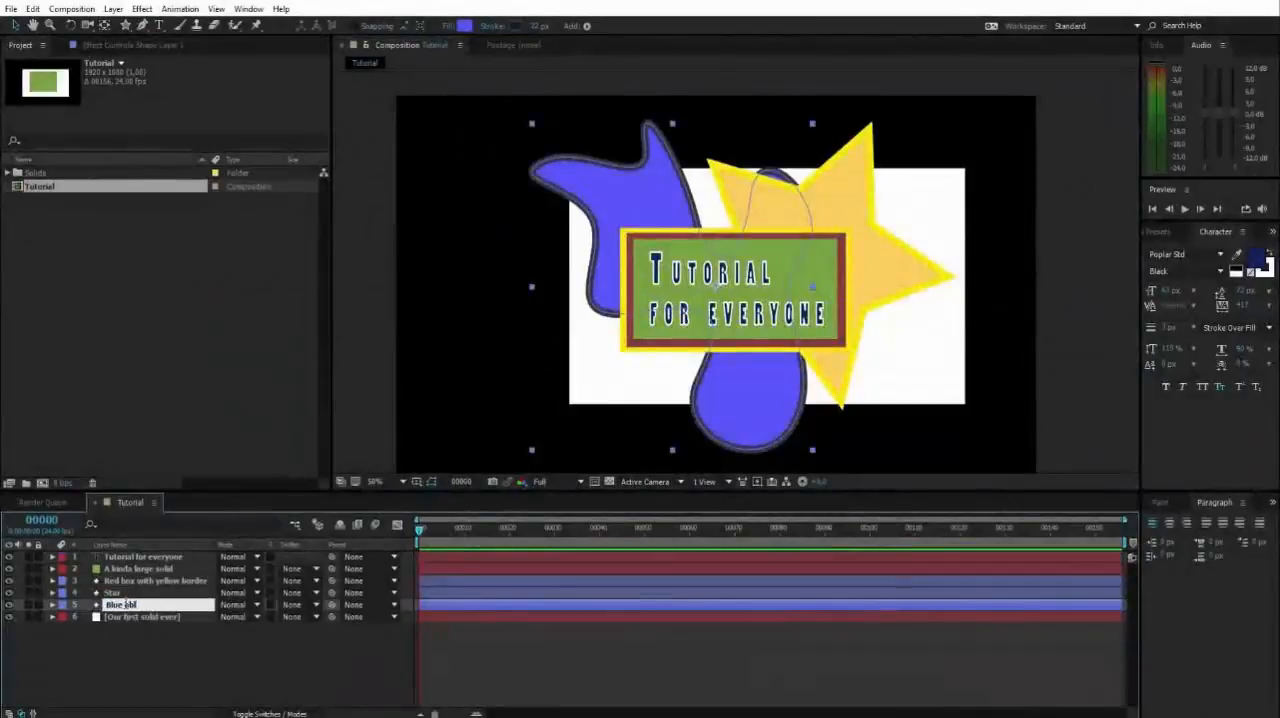
text(lob)
click(152, 646)
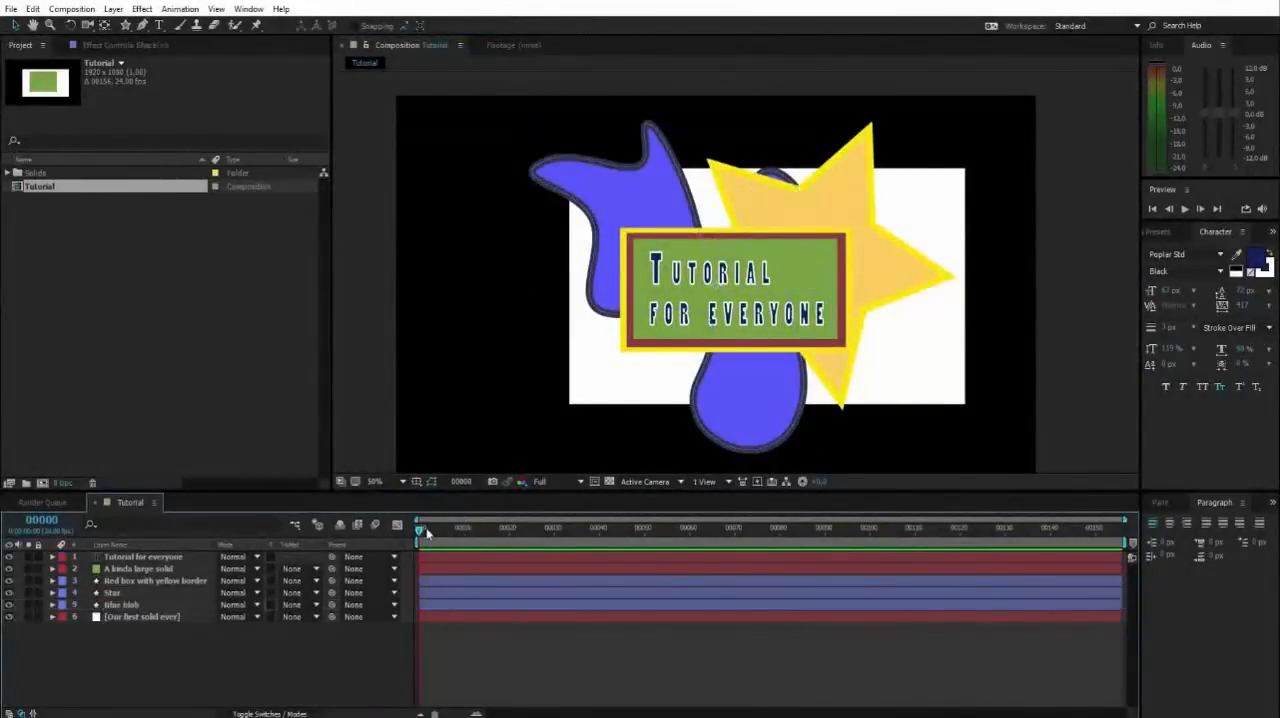
Reduce the stroke width of the blue blob to a thin outline and deselect the layer.
mouse_move(427, 533)
mouse_down()
mouse_move(828, 530)
mouse_move(420, 530)
mouse_up()
click(618, 174)
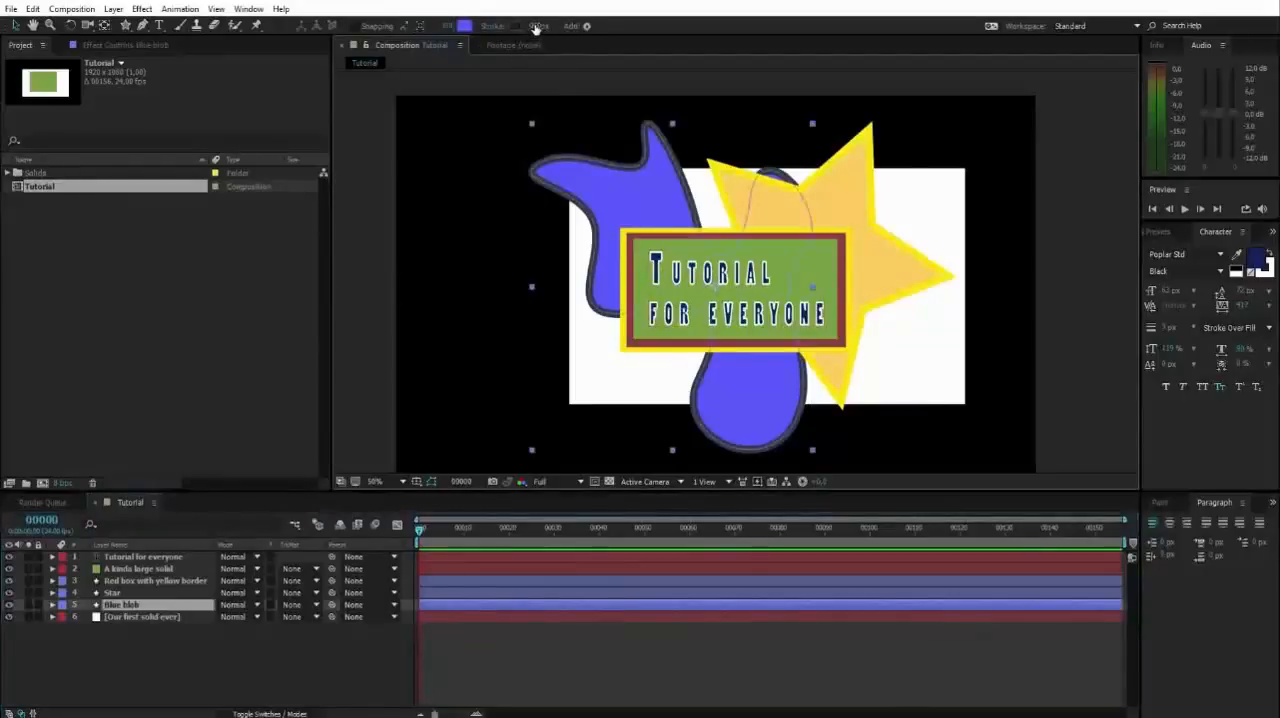
drag(539, 26, 528, 26)
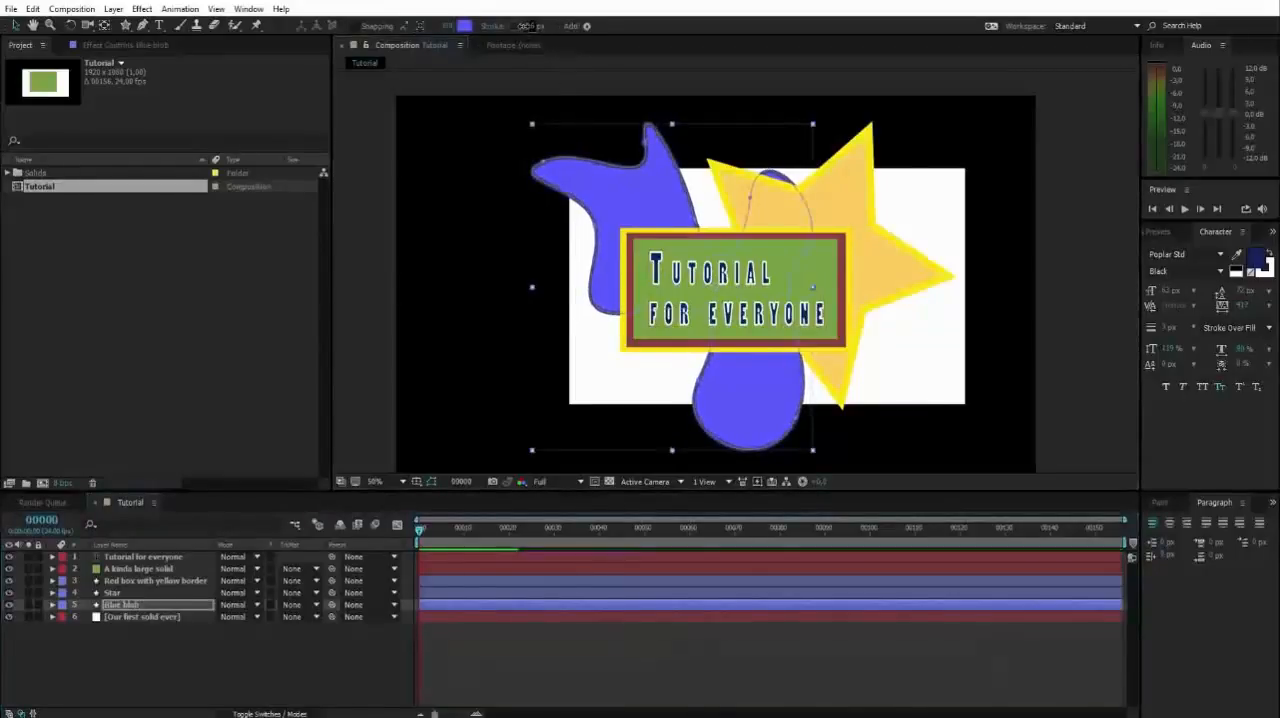
click(503, 156)
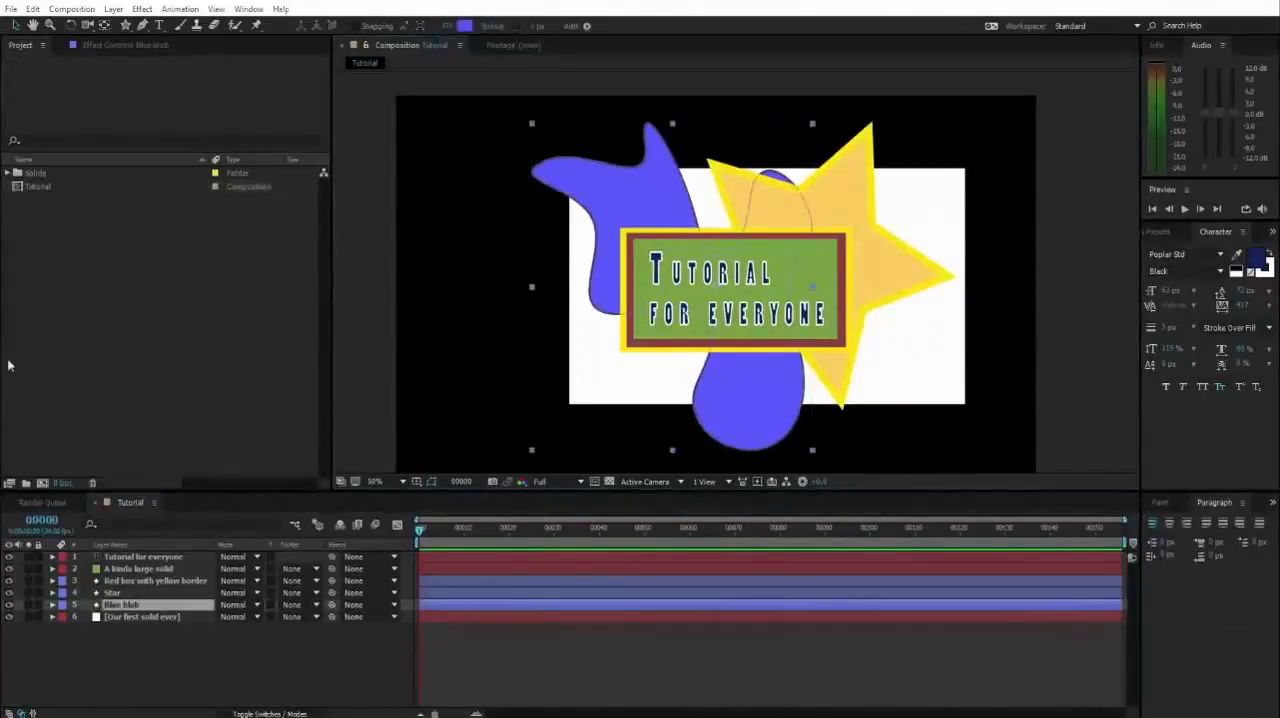
click(350, 222)
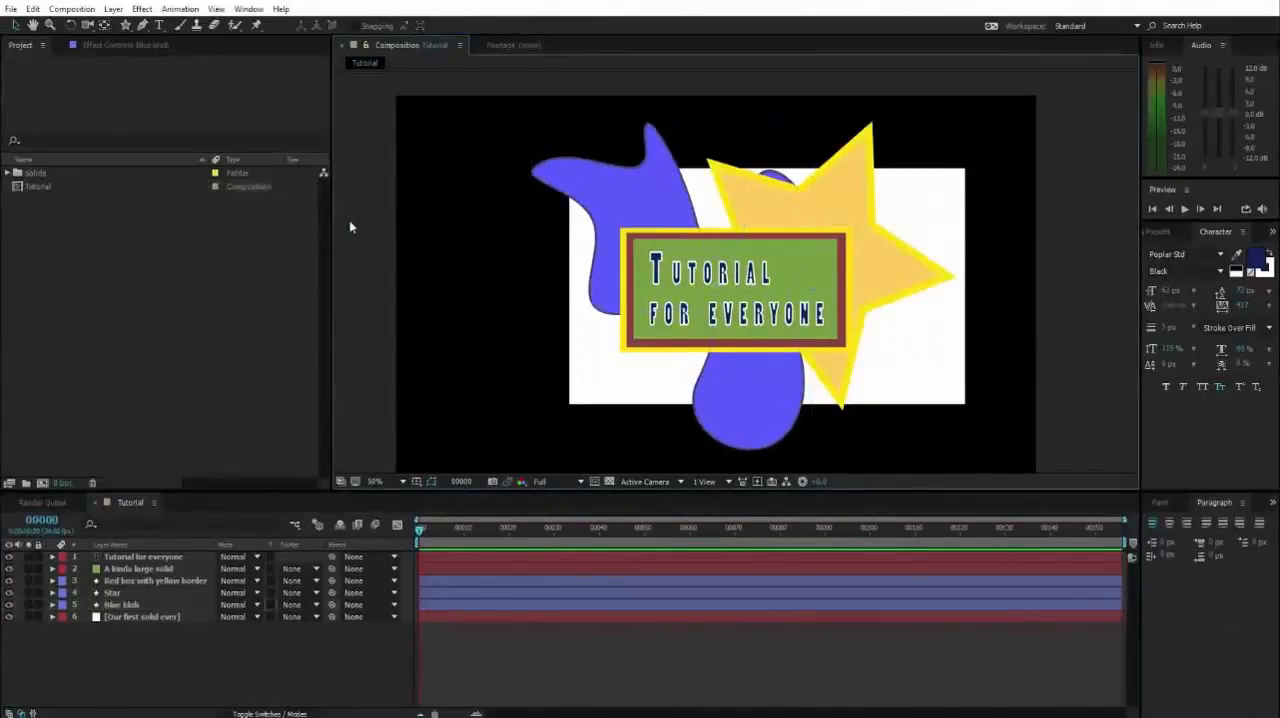
click(600, 178)
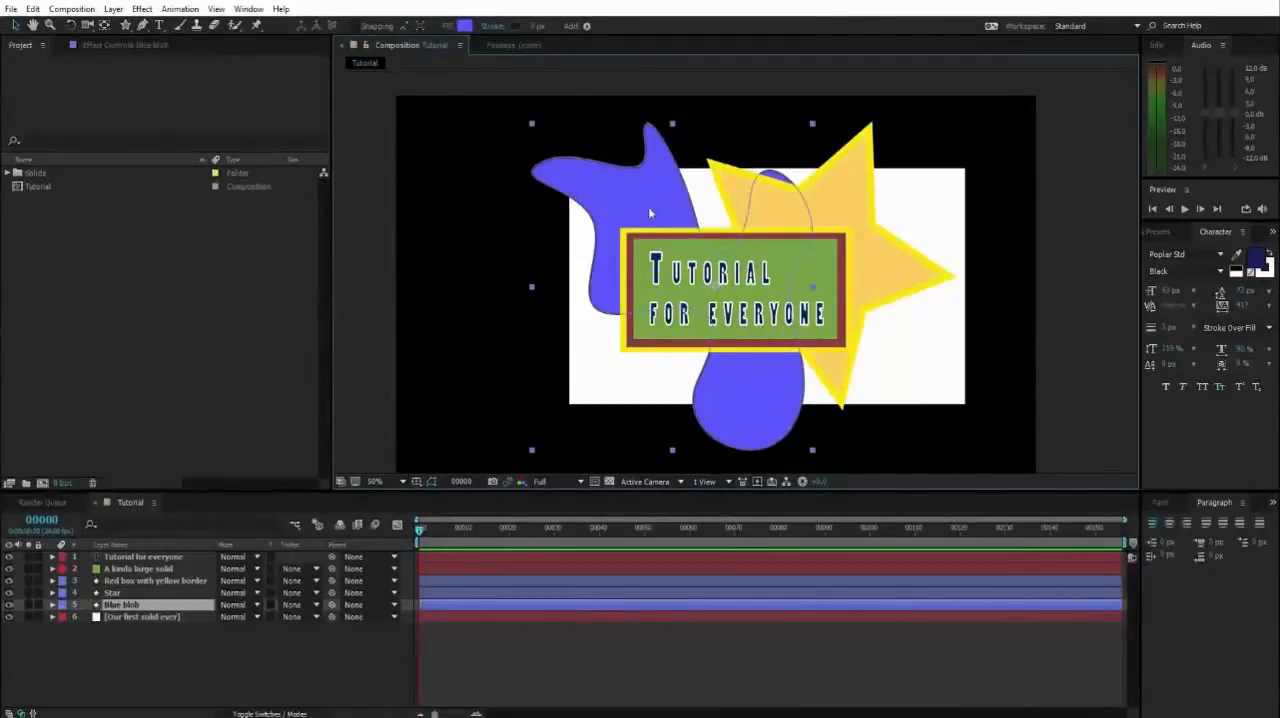
mouse_move(634, 219)
mouse_down()
mouse_move(470, 215)
mouse_move(646, 212)
mouse_up()
key(ctrl+z)
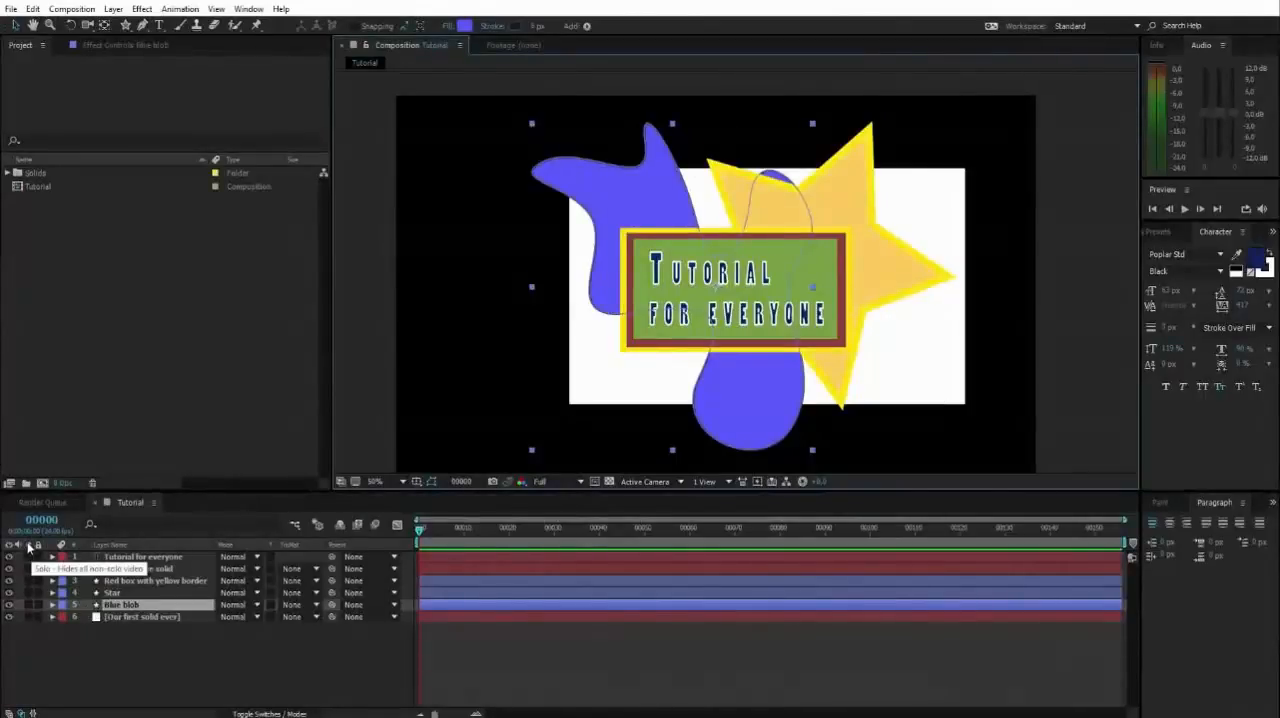
Solo the Blue blob layer, and switch soloing of the Star layer on and off again.
click(29, 605)
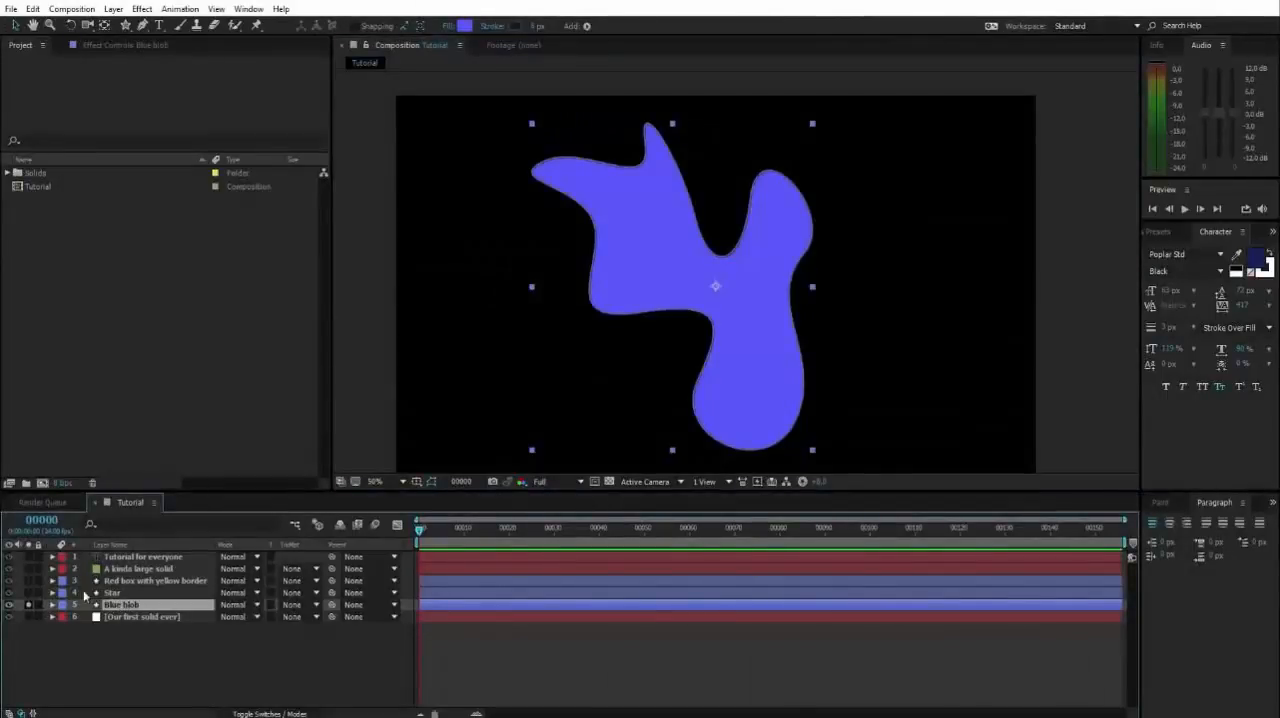
click(28, 592)
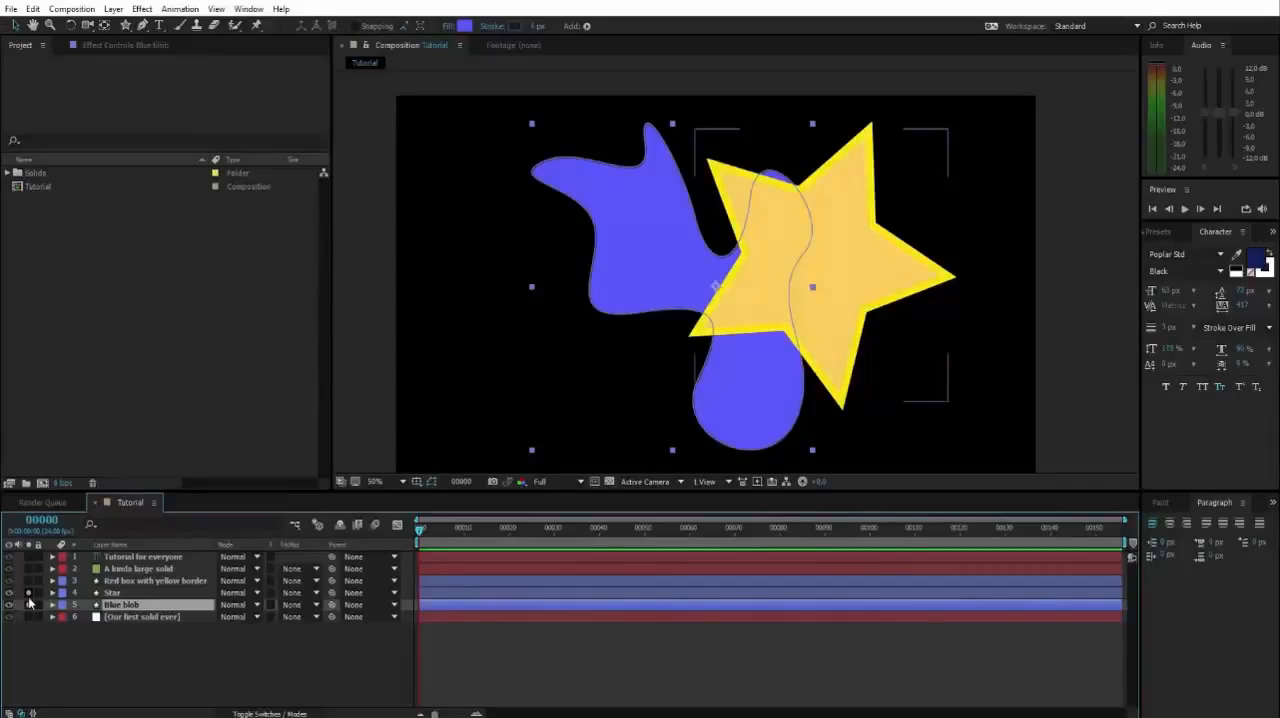
click(1104, 292)
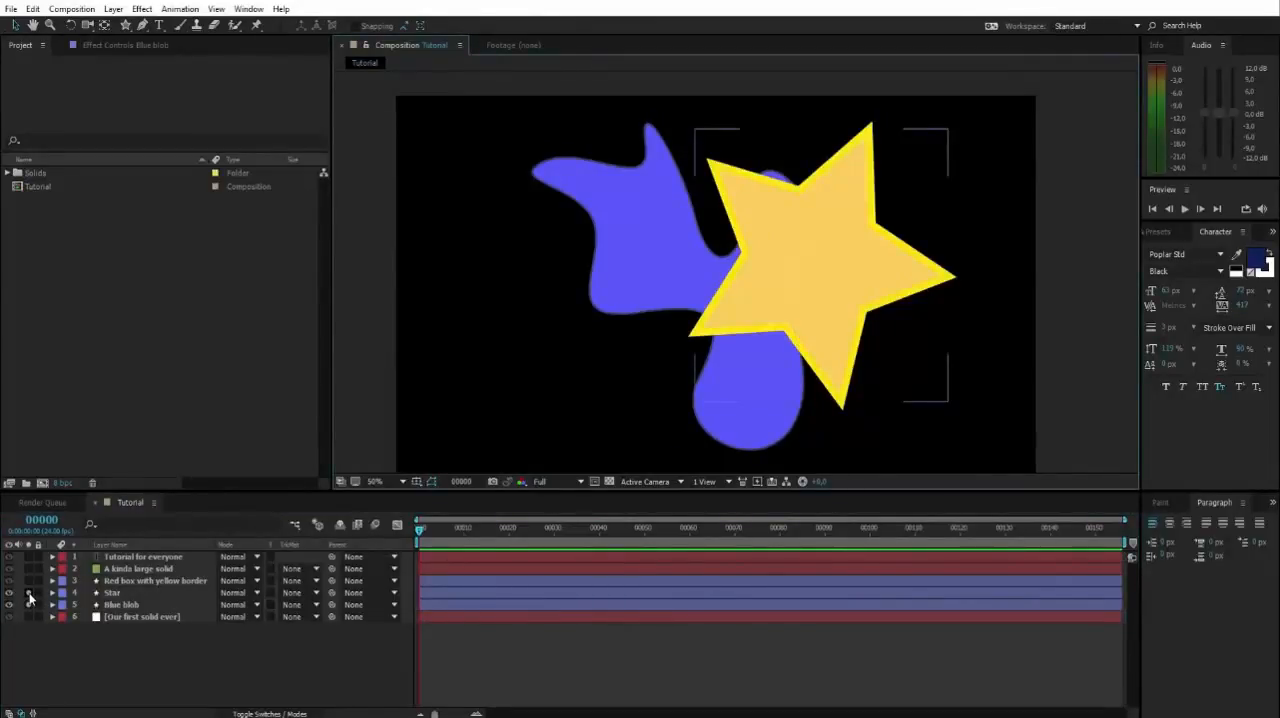
click(28, 593)
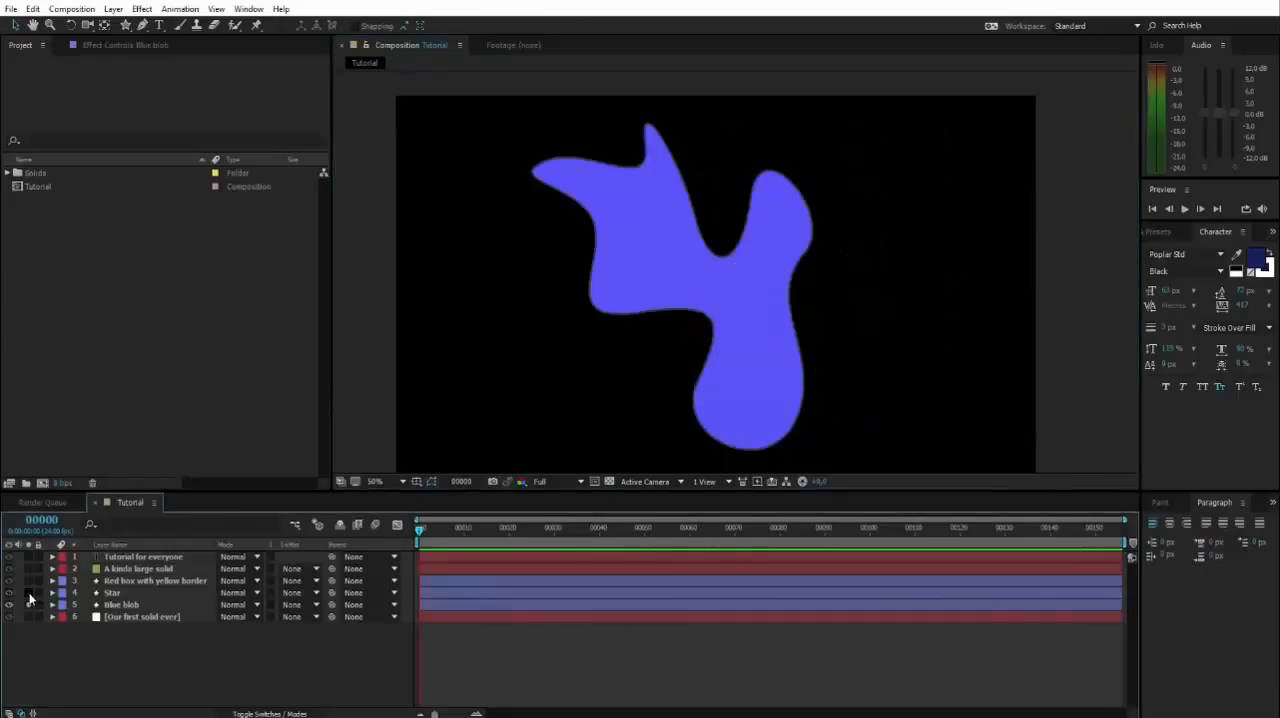
Select the blue blob and pan around the composition view with the Hand tool to examine the whole shape.
click(669, 256)
key(h)
mouse_move(674, 255)
mouse_down()
mouse_move(661, 239)
mouse_move(661, 251)
mouse_move(708, 244)
mouse_move(691, 217)
mouse_move(743, 289)
mouse_move(826, 183)
mouse_move(678, 254)
mouse_move(654, 331)
mouse_move(757, 209)
mouse_move(657, 254)
mouse_move(776, 201)
mouse_move(731, 229)
mouse_move(746, 220)
mouse_move(768, 236)
mouse_move(786, 269)
mouse_move(663, 249)
mouse_move(751, 260)
mouse_move(756, 224)
mouse_move(686, 220)
mouse_move(773, 206)
mouse_move(752, 230)
mouse_move(731, 229)
mouse_move(733, 216)
mouse_move(669, 291)
mouse_move(771, 163)
mouse_move(729, 228)
mouse_up()
key(h)
key(v)
key(h)
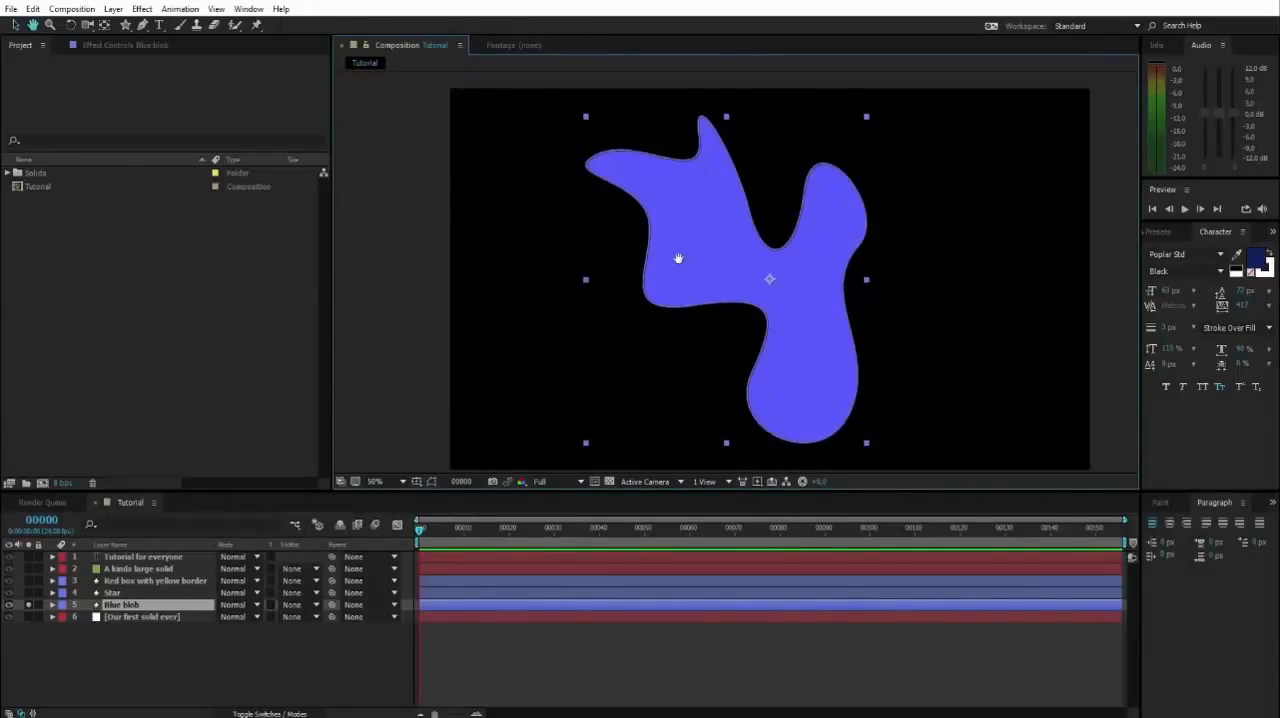
mouse_move(677, 260)
mouse_down()
mouse_move(746, 232)
mouse_move(688, 267)
mouse_up()
key(v)
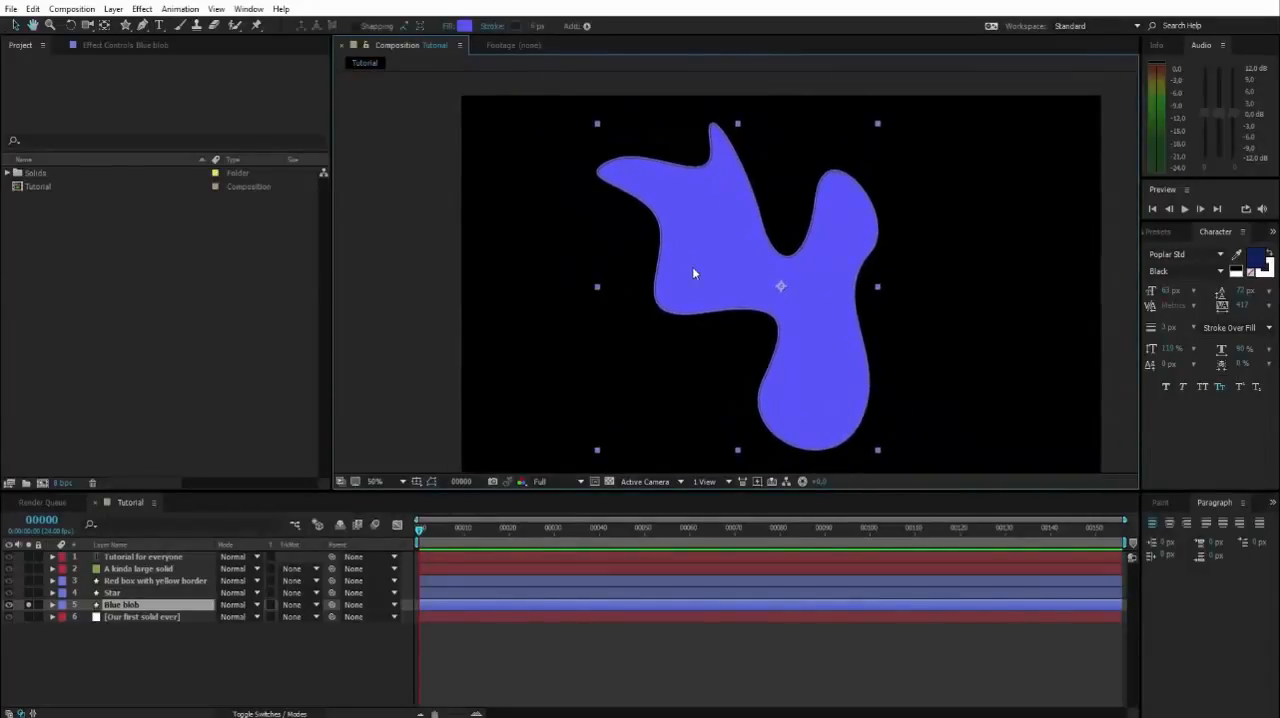
key(space)
drag(851, 237, 774, 205)
drag(606, 220, 678, 229)
drag(800, 203, 845, 210)
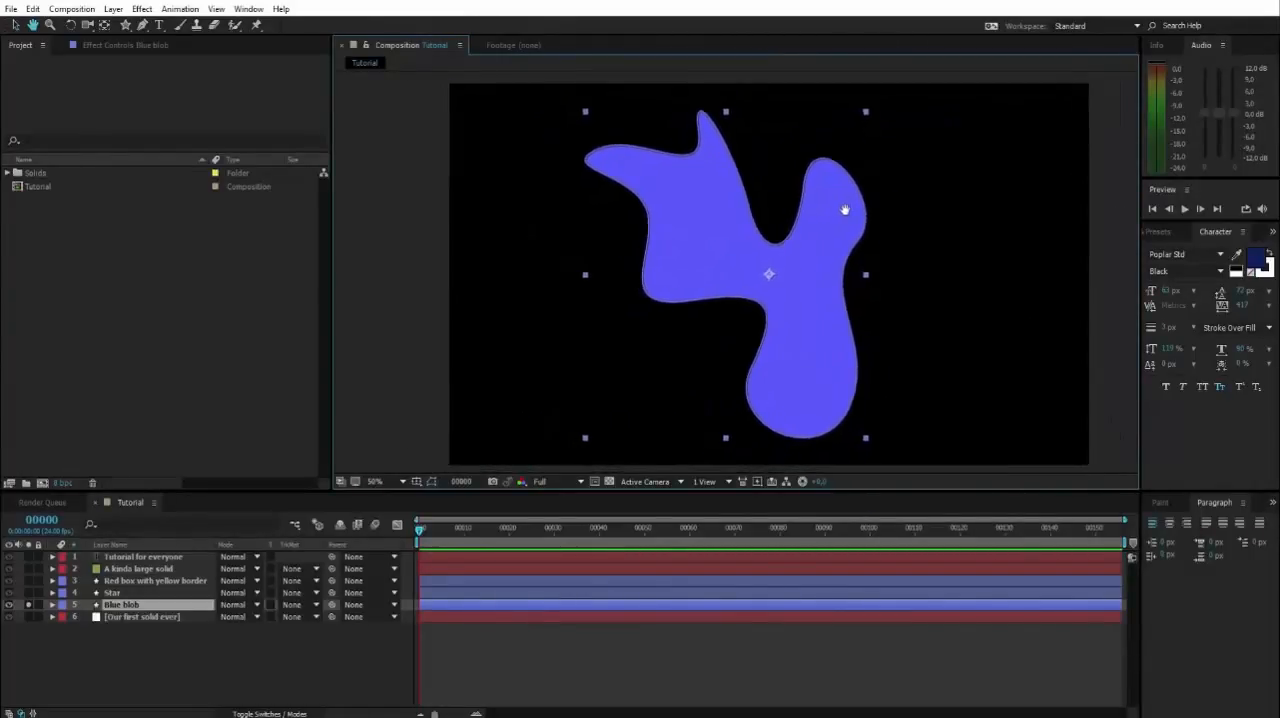
drag(736, 249, 763, 246)
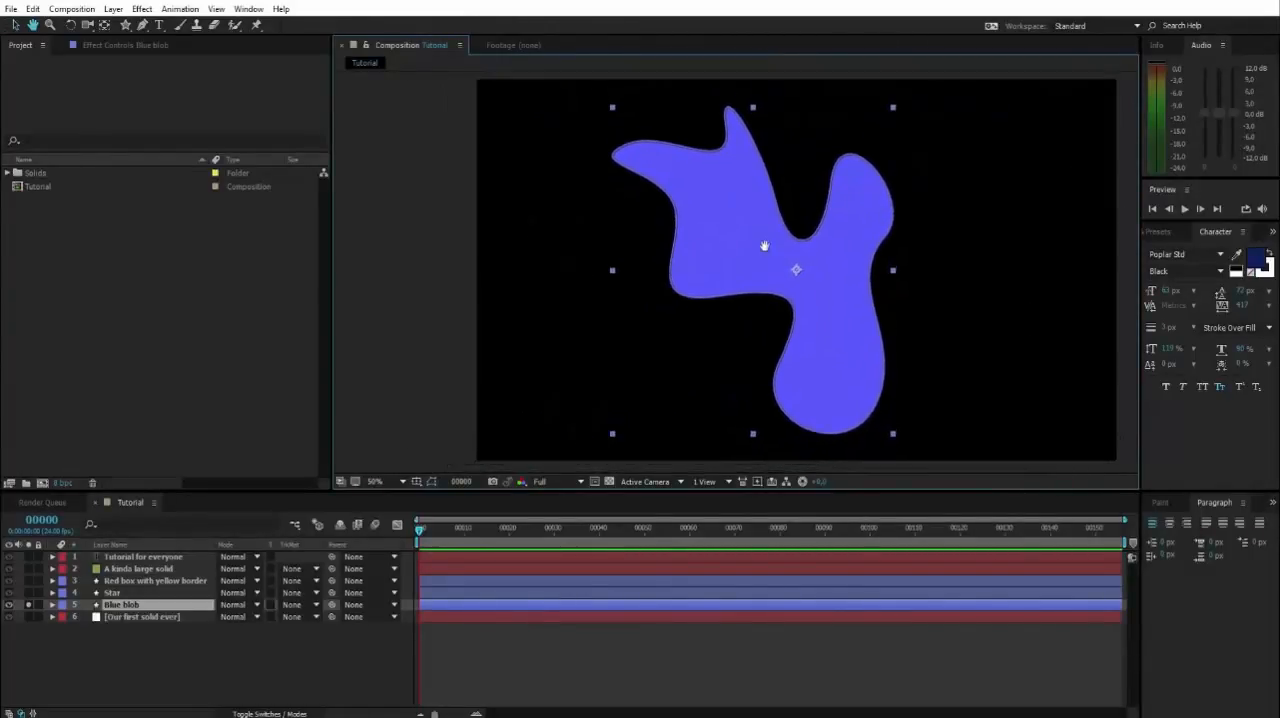
Open the blue blob's path for editing, raise the vertex on the notch's left side and reshape its curve with the handle.
double_click(713, 181)
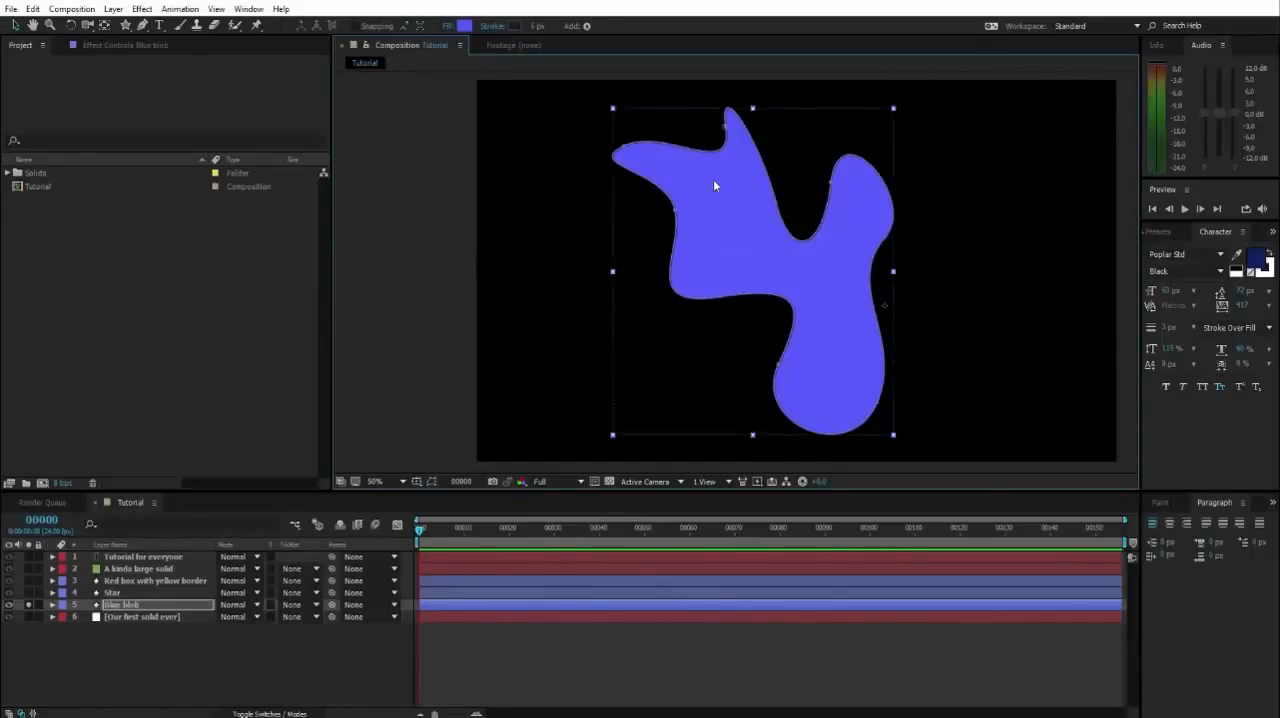
key(space)
drag(787, 179, 792, 219)
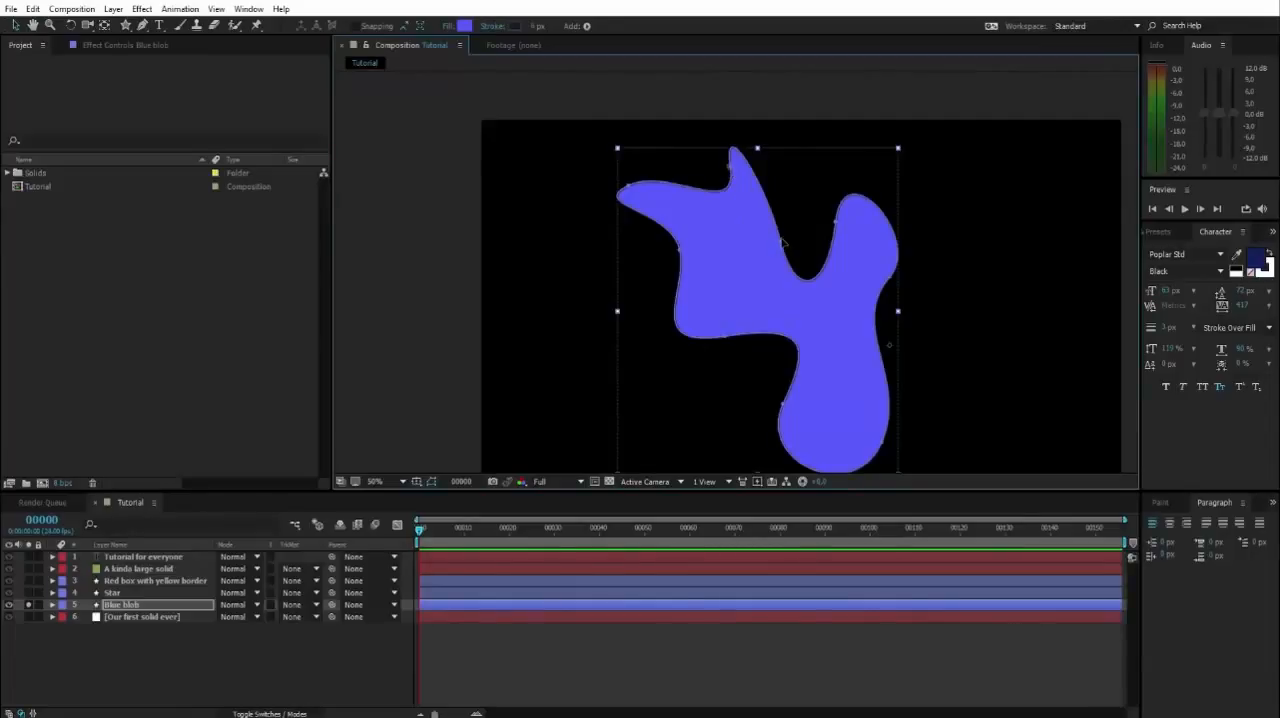
drag(783, 248, 781, 222)
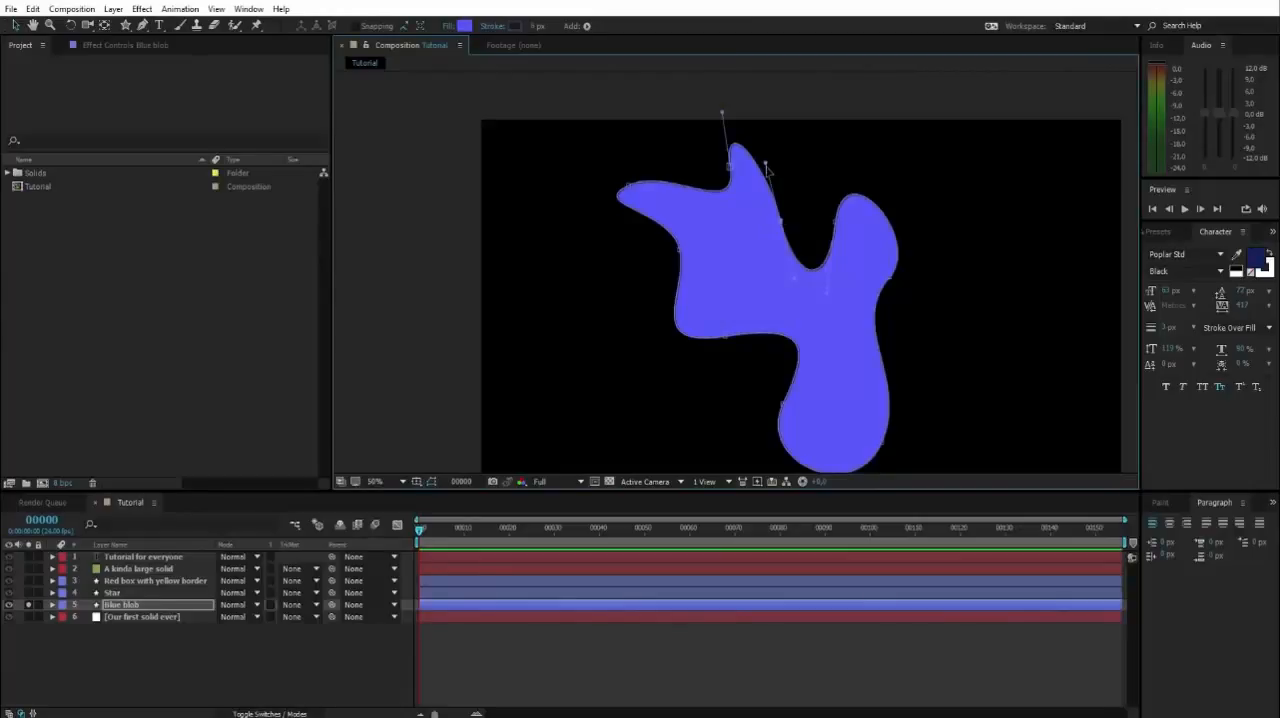
drag(766, 161, 814, 191)
Turn the vertex on the notch's right side into a sharp tip by collapsing its upper handle, keeping the notch curved with the lower one.
click(832, 216)
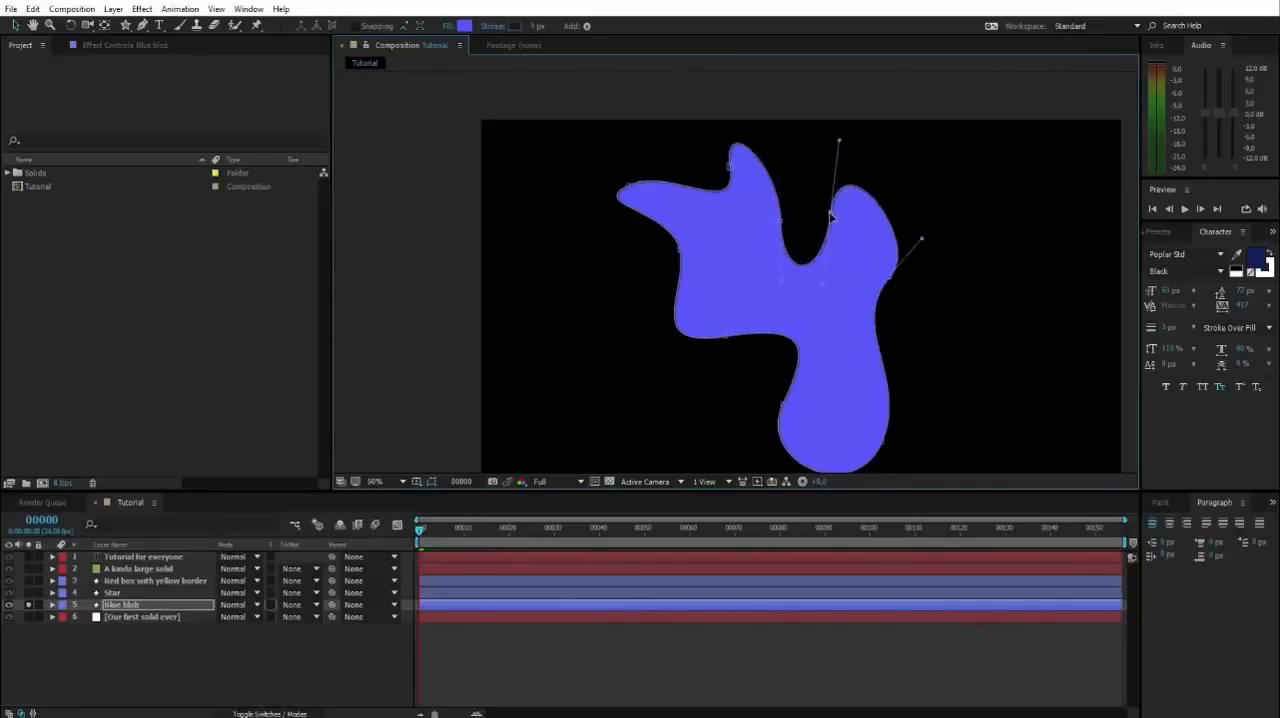
drag(841, 145, 830, 216)
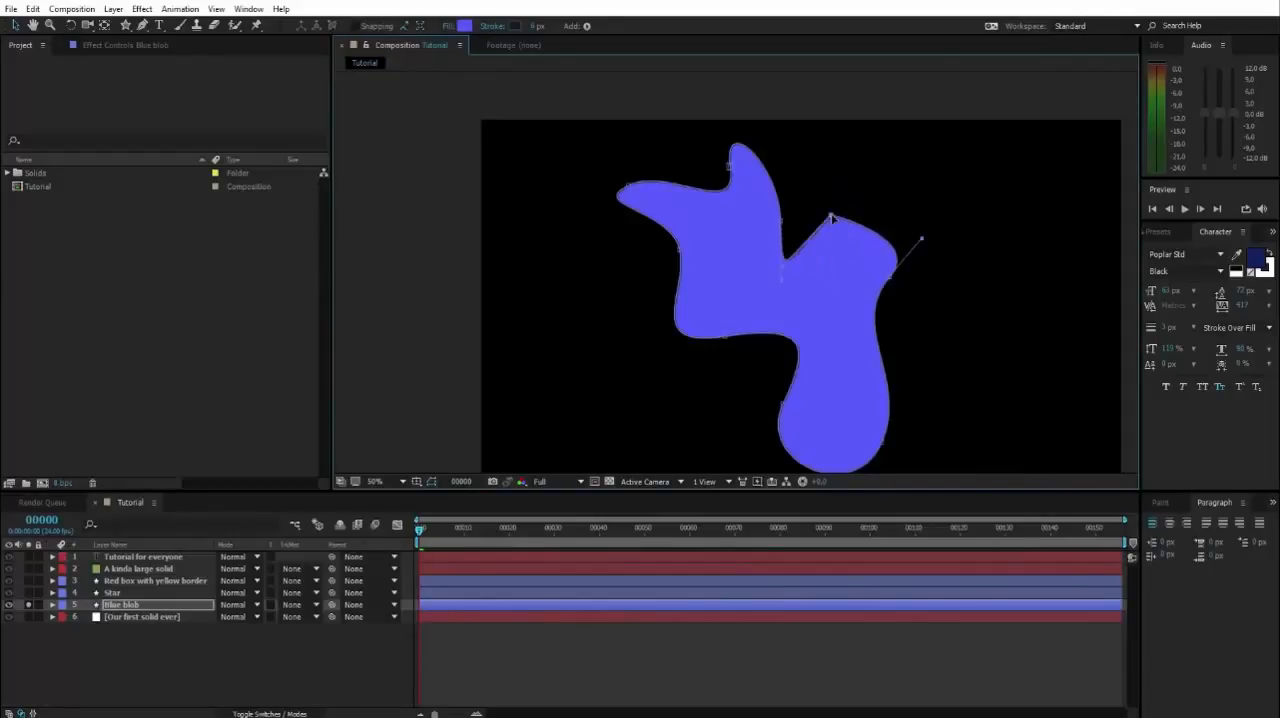
drag(786, 270, 824, 296)
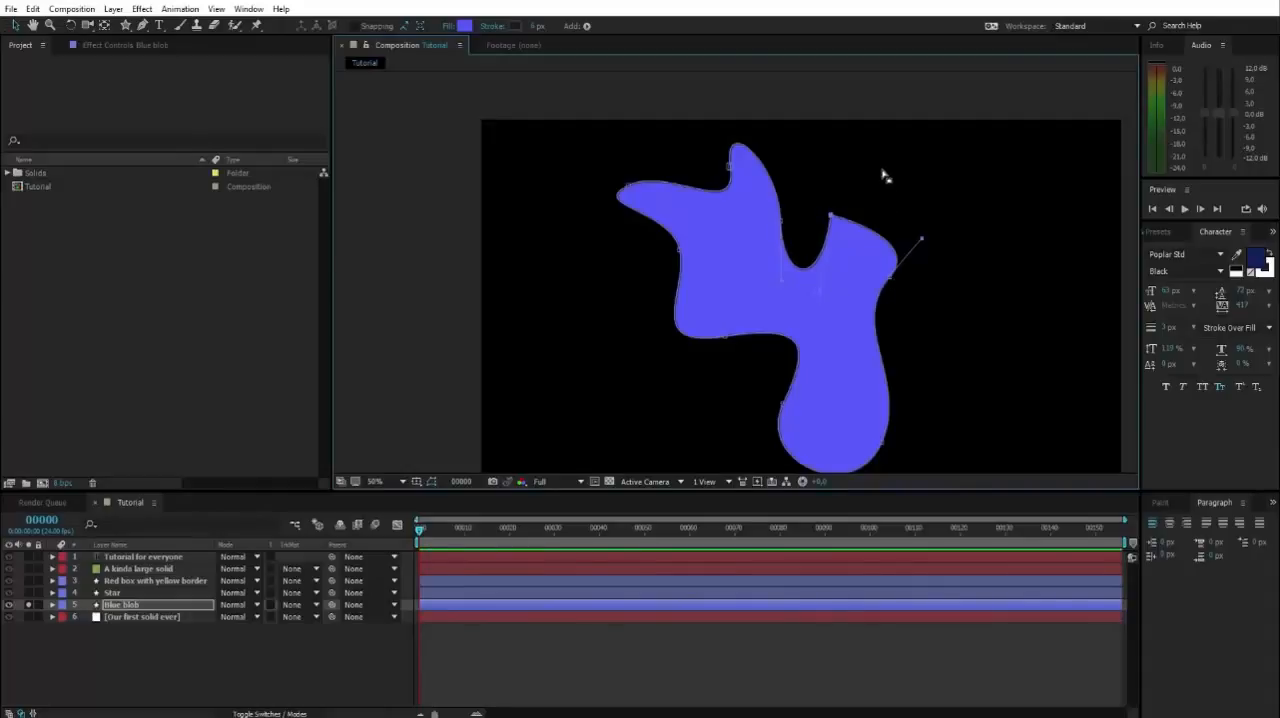
Collapse the upper handle of the vertex right of the sharp tip to straighten the edge between them, and turn its other handle inward.
drag(921, 240, 898, 278)
click(889, 278)
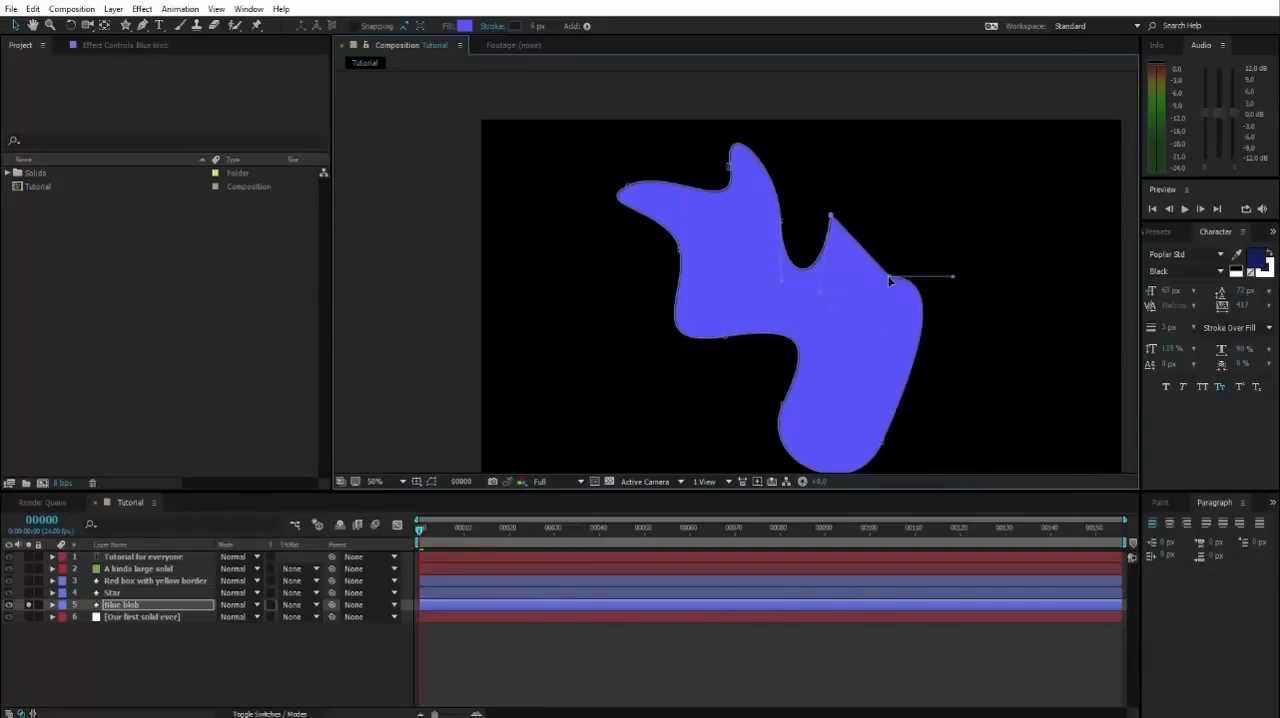
click(890, 278)
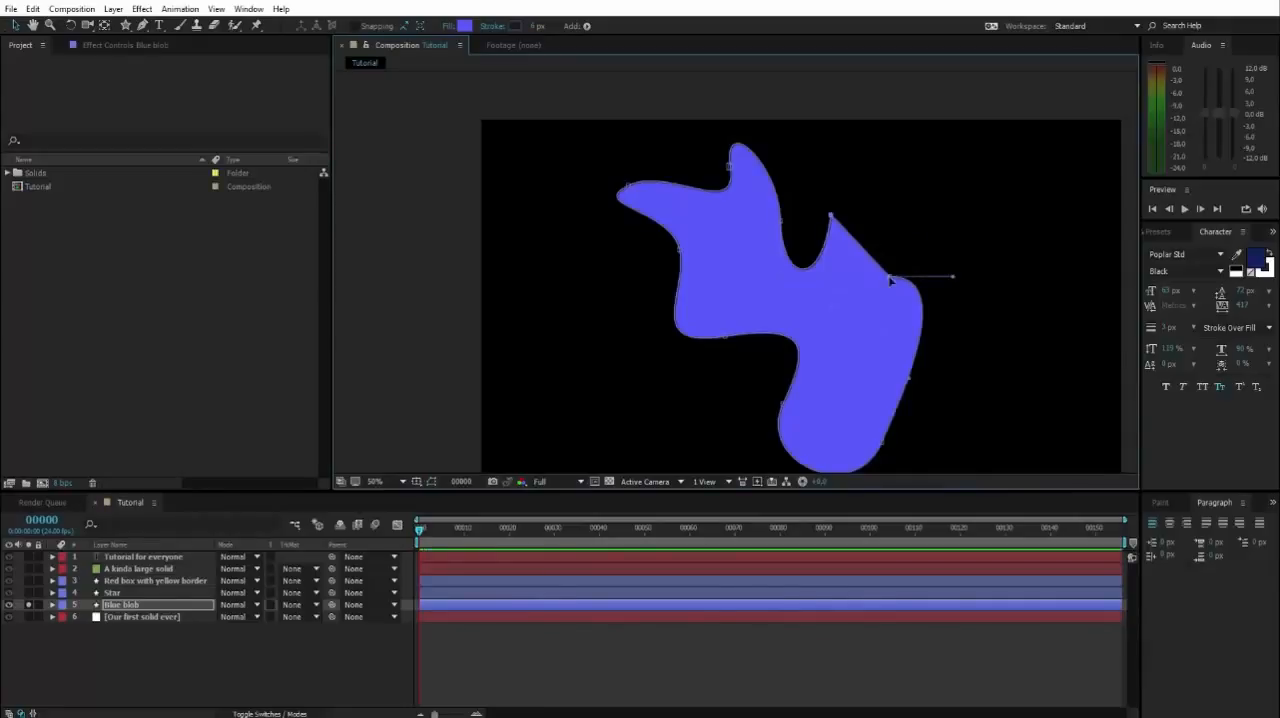
drag(953, 278, 836, 299)
click(964, 297)
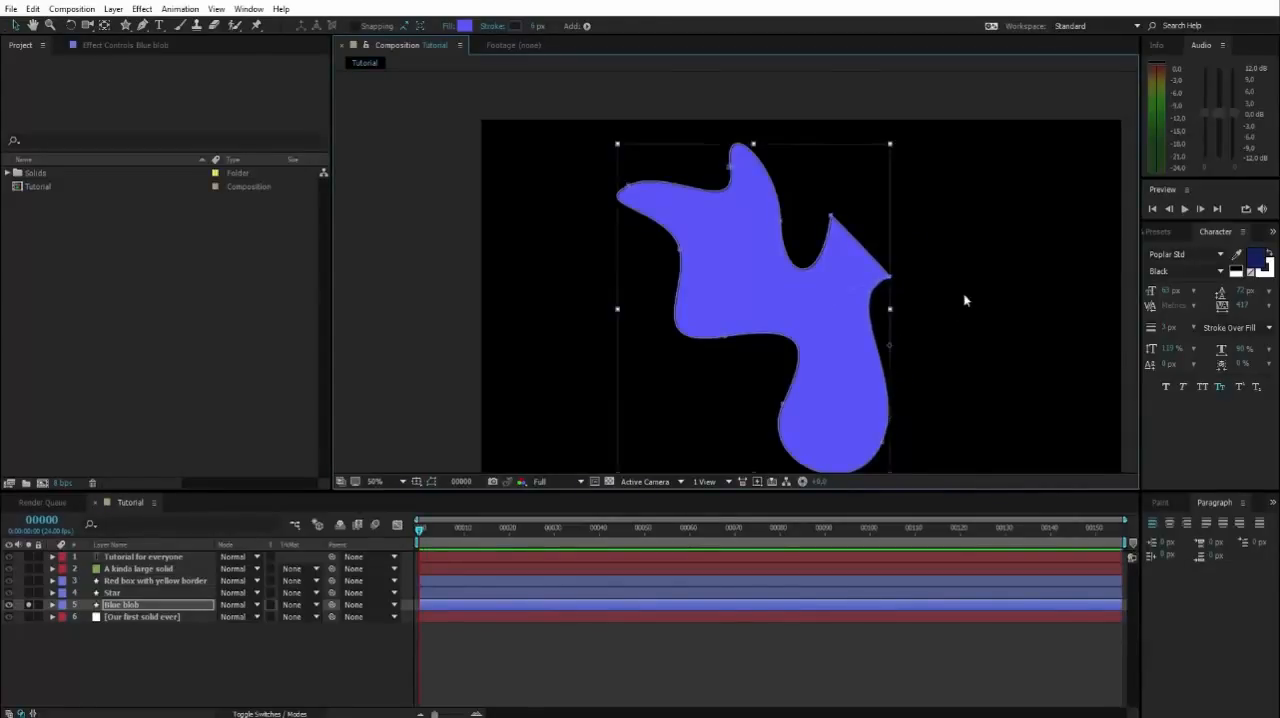
Move the lower-right vertex of the blob's bottom lobe slightly downward.
click(961, 284)
key(space)
drag(958, 260, 788, 201)
click(826, 272)
key(space)
double_click(816, 226)
key(space)
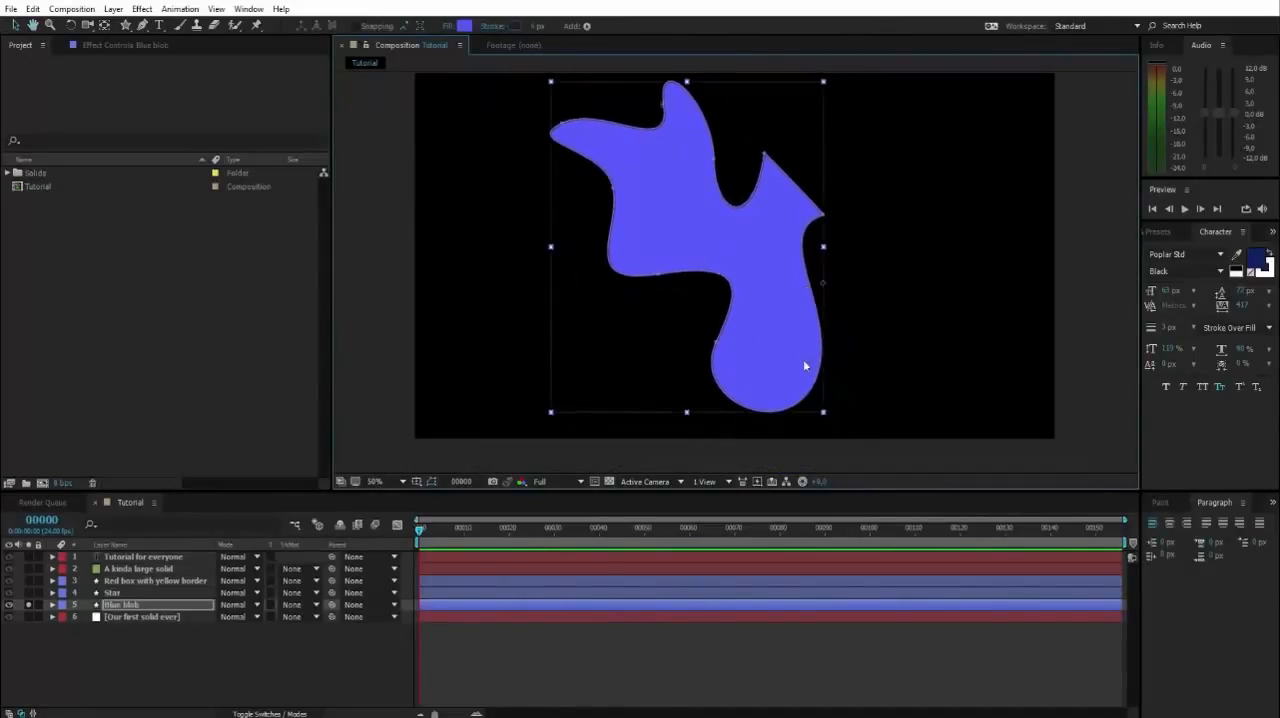
drag(816, 382, 819, 392)
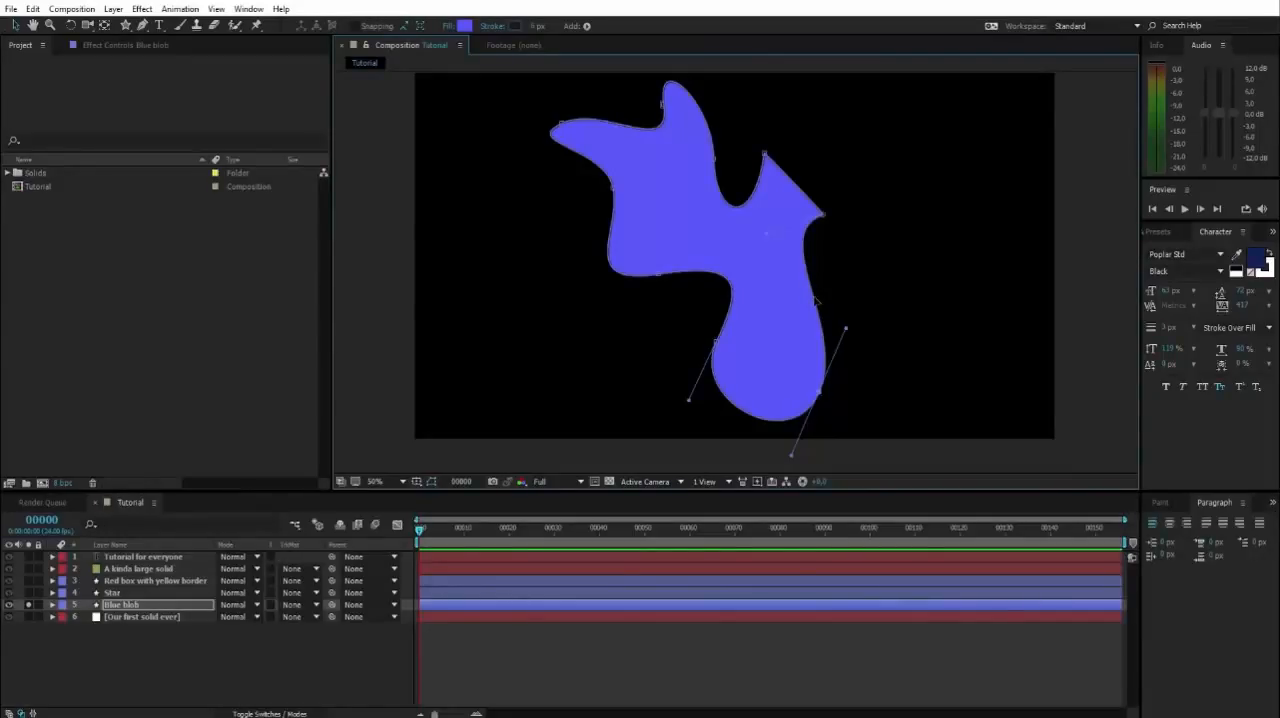
Add a new vertex halfway down the right edge of the blob's bottom lobe with the Add Vertex tool.
click(146, 26)
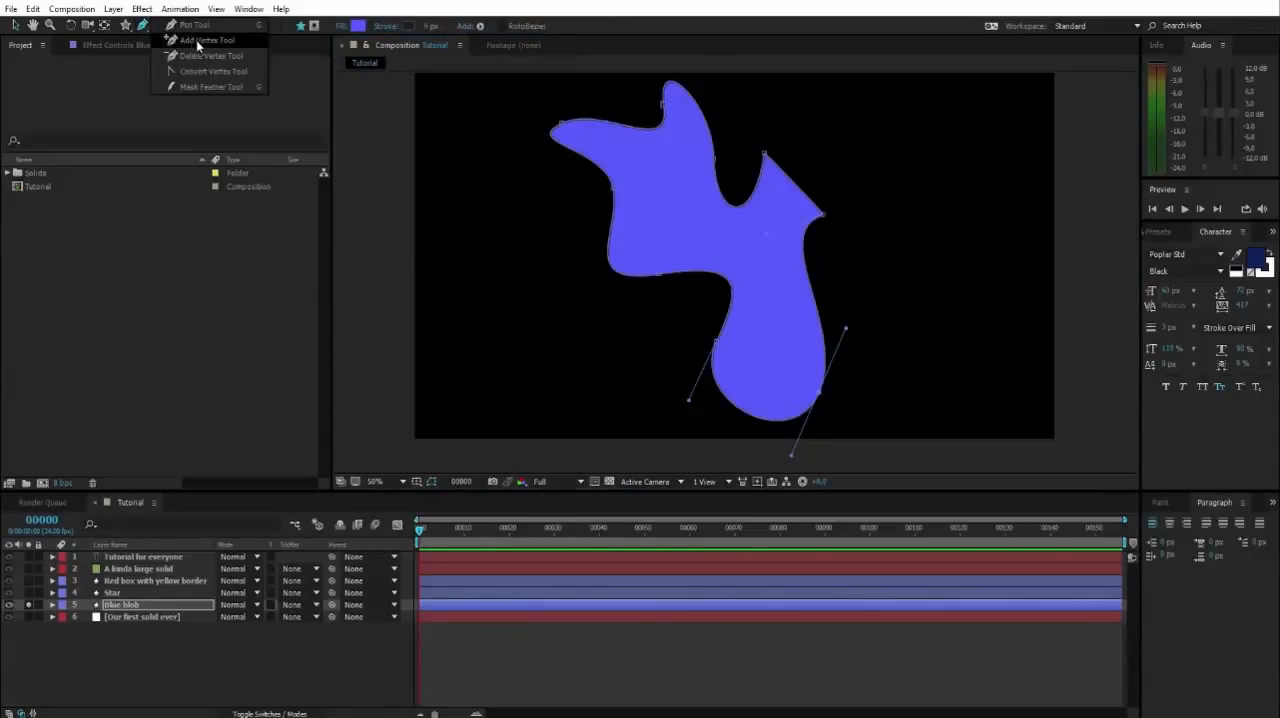
click(192, 40)
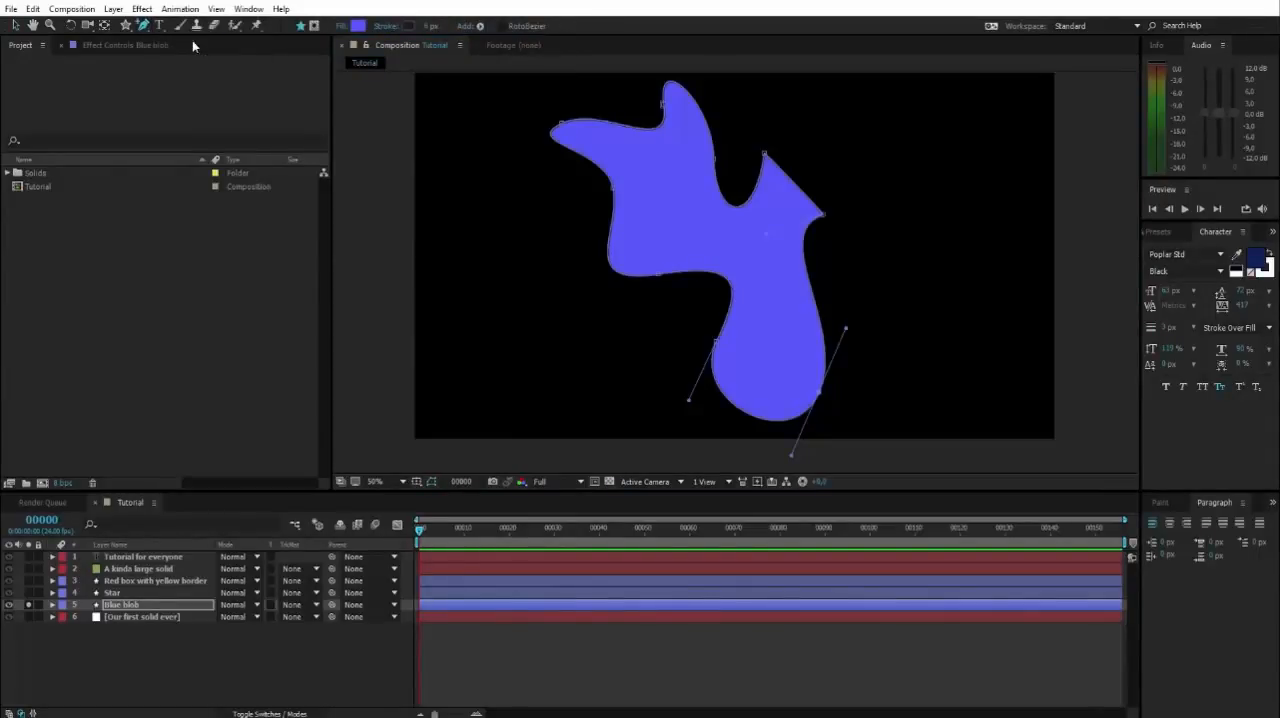
click(818, 305)
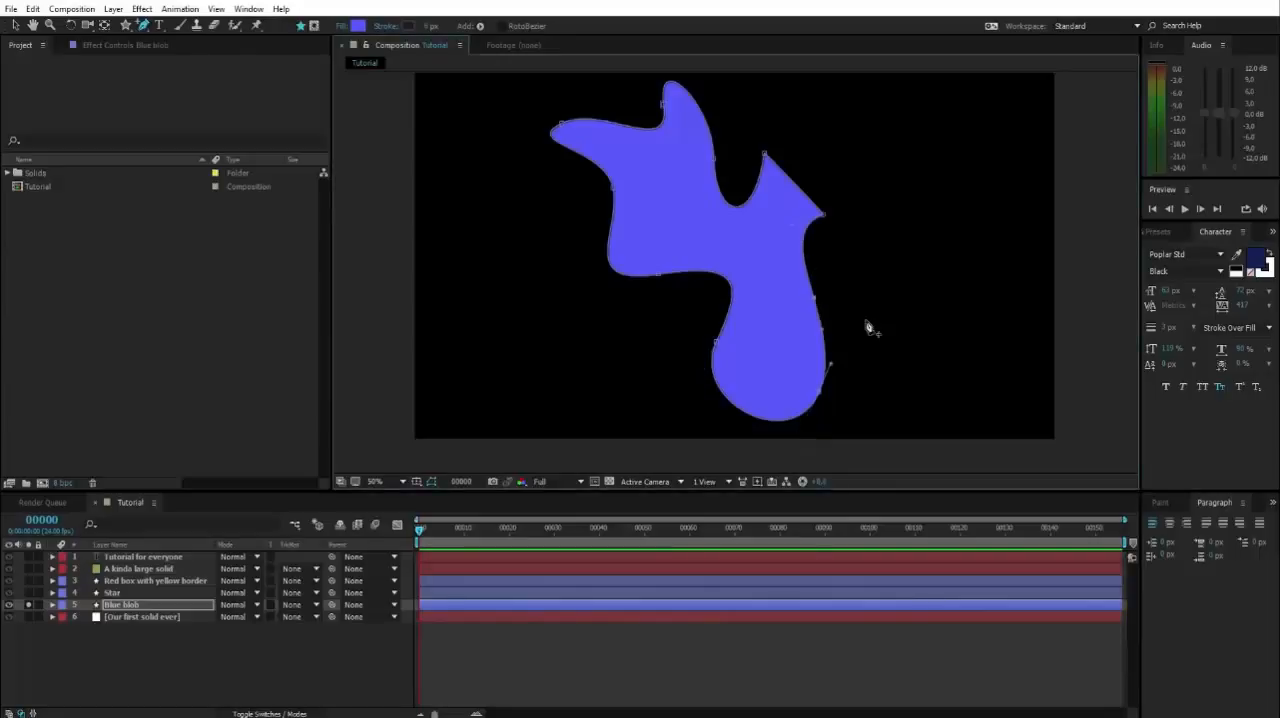
Pull the new right-edge vertex outward into a bulge with the Pen tool and fine-tune its handle and the neighbouring vertex's handle.
click(147, 28)
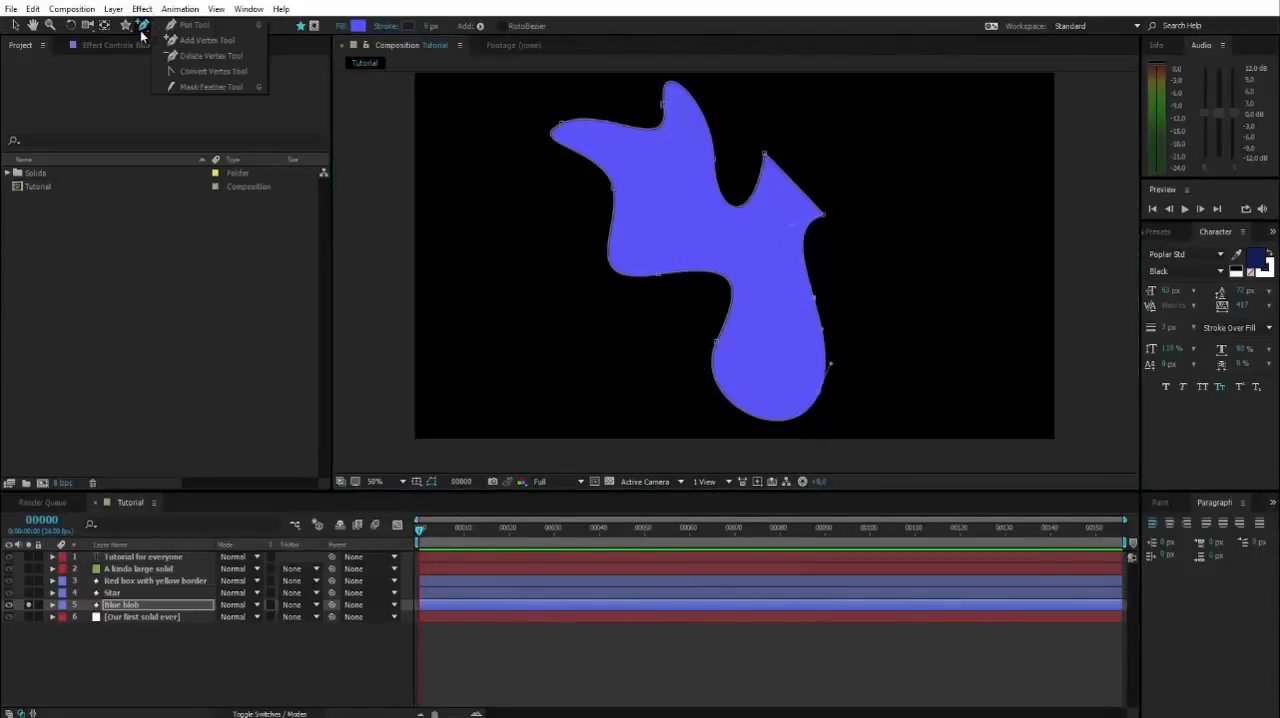
click(186, 29)
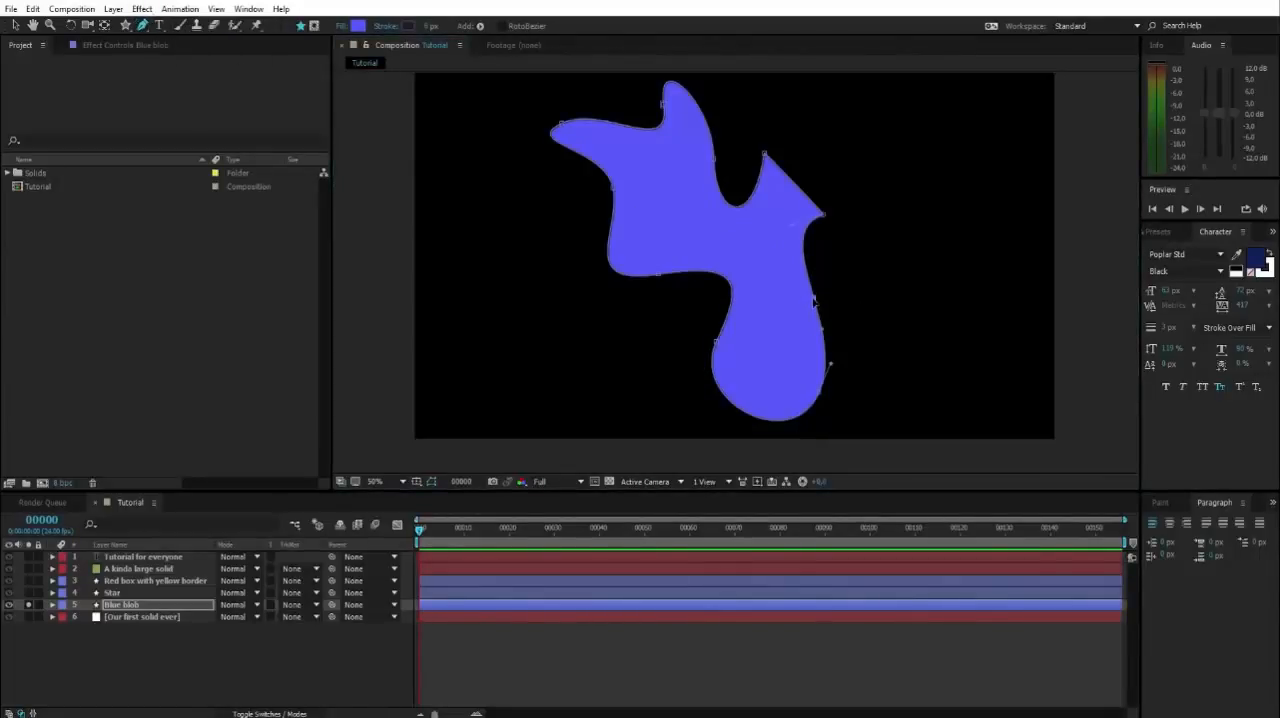
drag(814, 302, 882, 300)
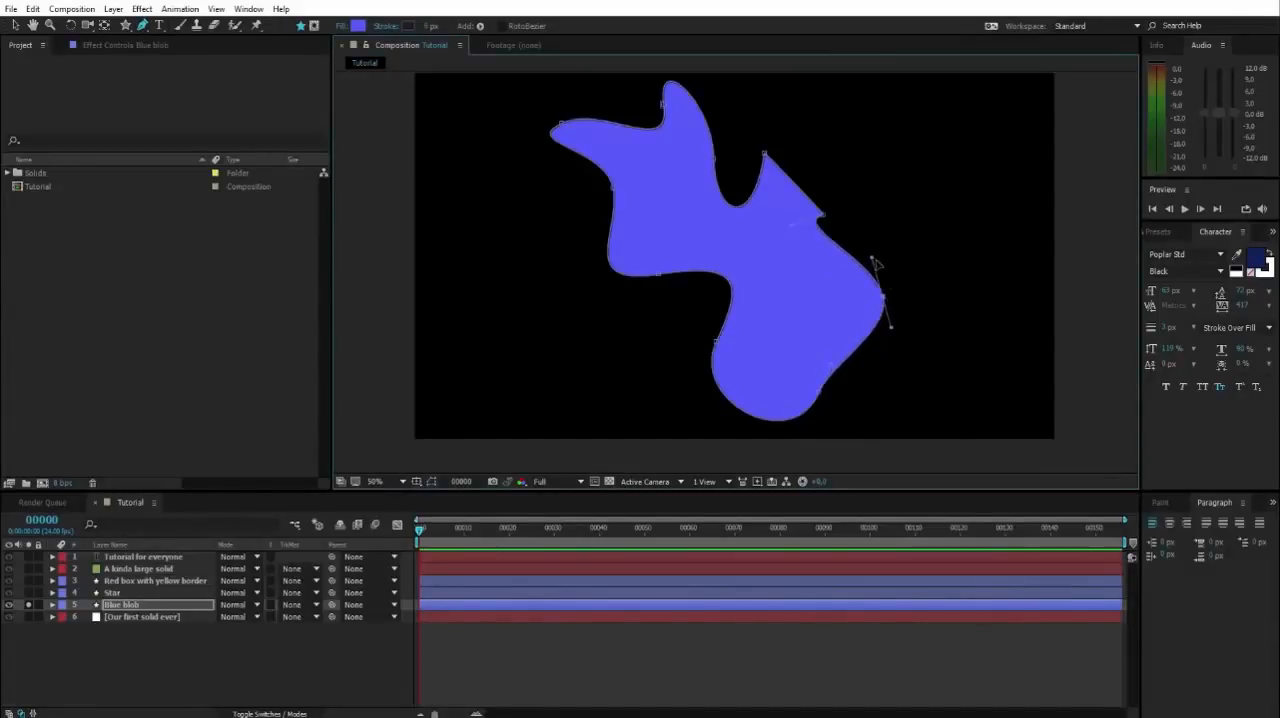
drag(874, 261, 879, 264)
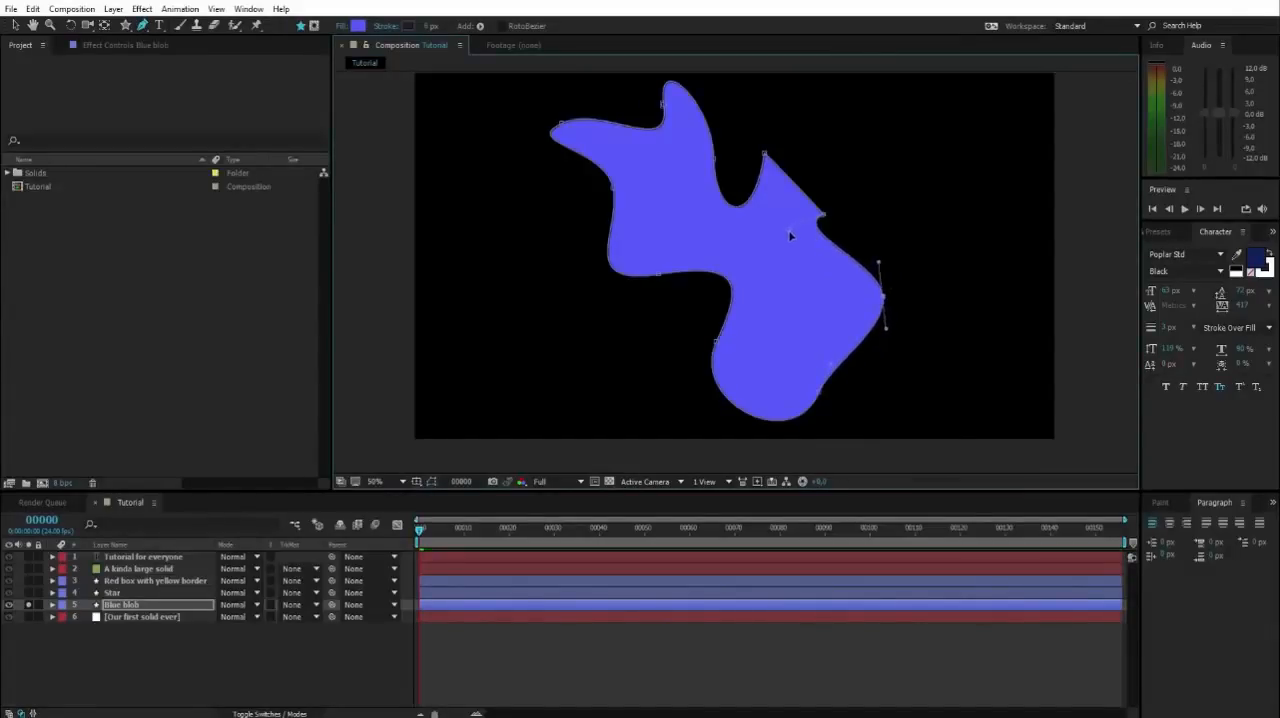
mouse_move(790, 236)
mouse_down()
mouse_move(720, 285)
mouse_move(791, 240)
mouse_up()
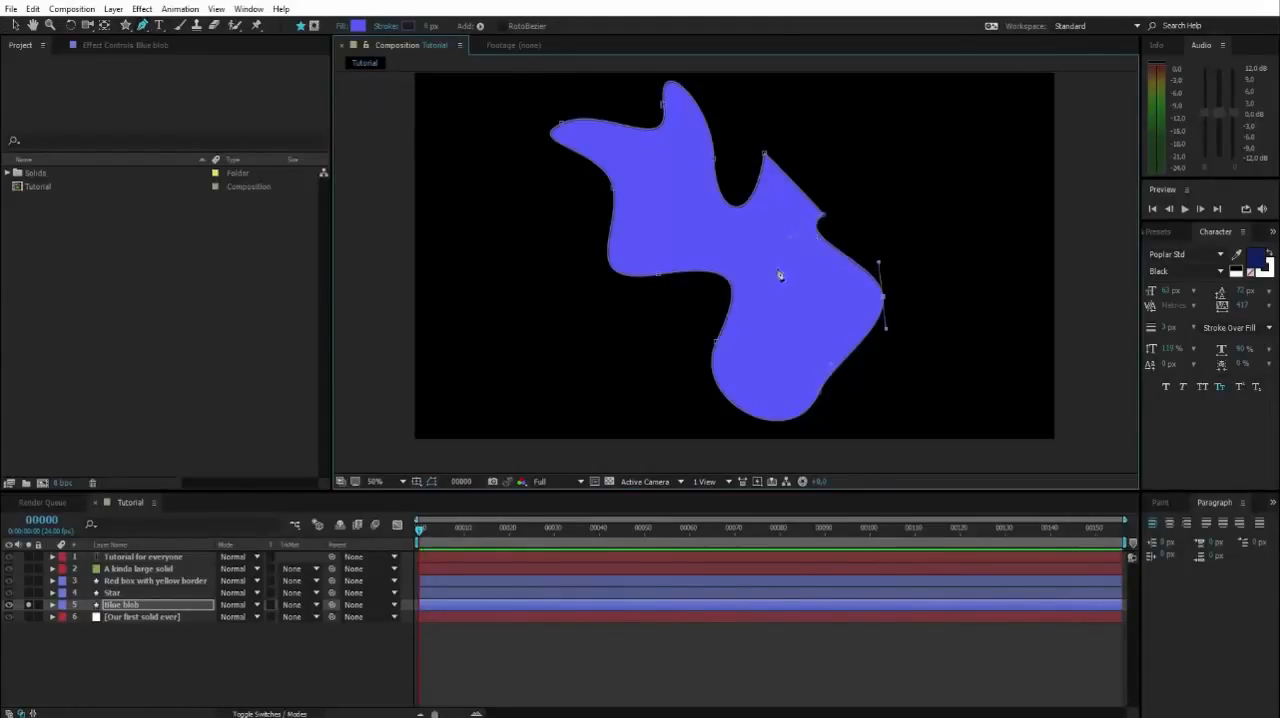
Add a vertex on the blob's right edge above the bulge and pull it inward to form a deep notch.
click(838, 251)
drag(840, 255, 800, 277)
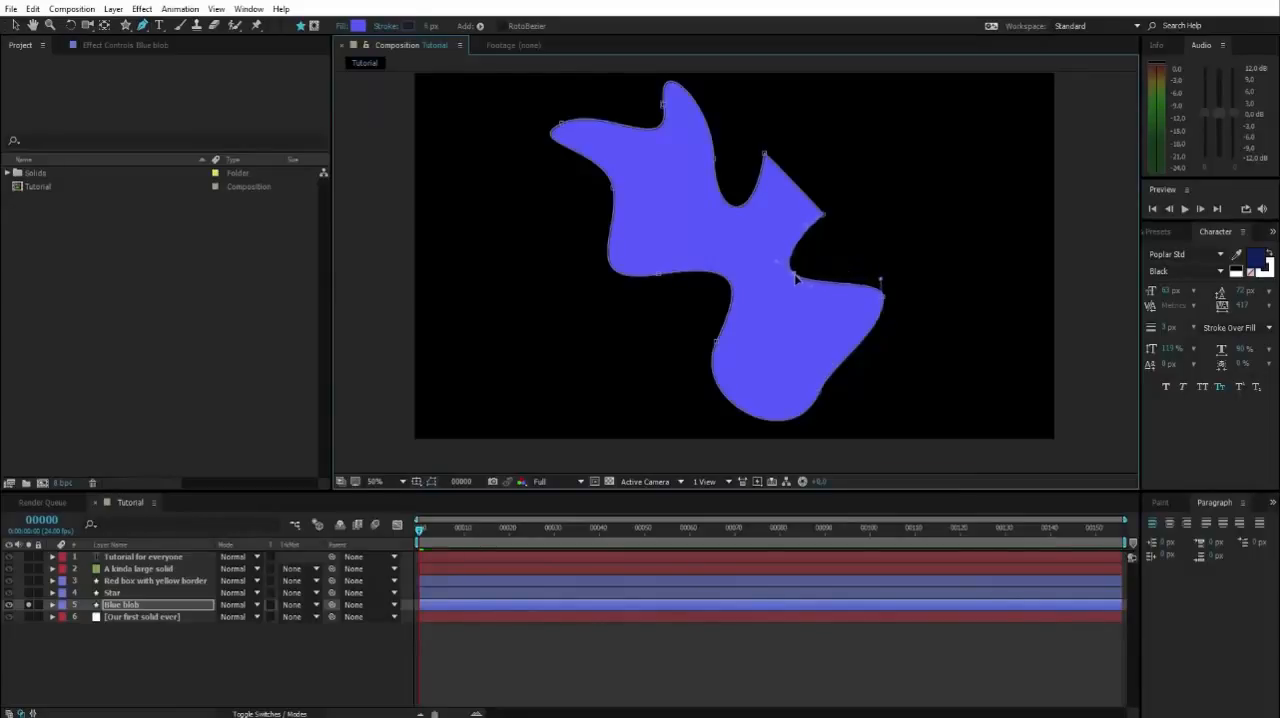
drag(796, 280, 800, 281)
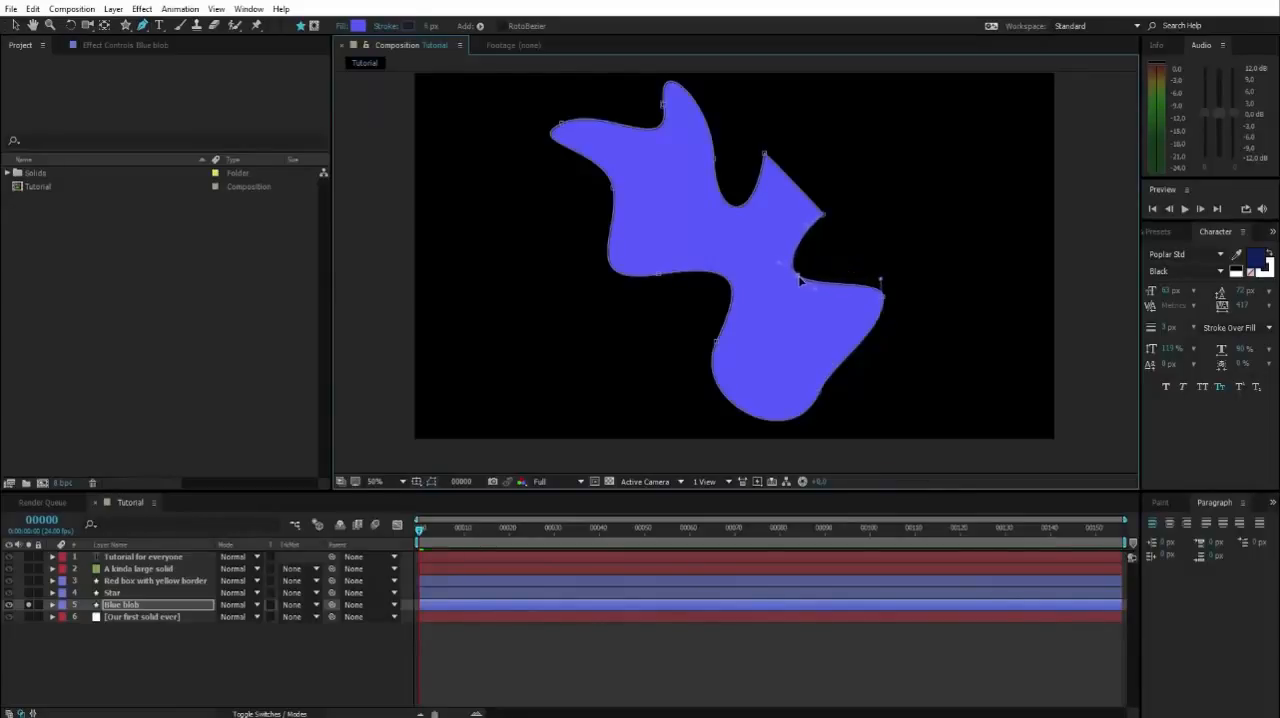
Add a vertex on the edge below the right bulge, pull it inward to narrow the bulge, and fine-tune the neighbouring bottom-lobe vertex.
click(143, 27)
click(182, 31)
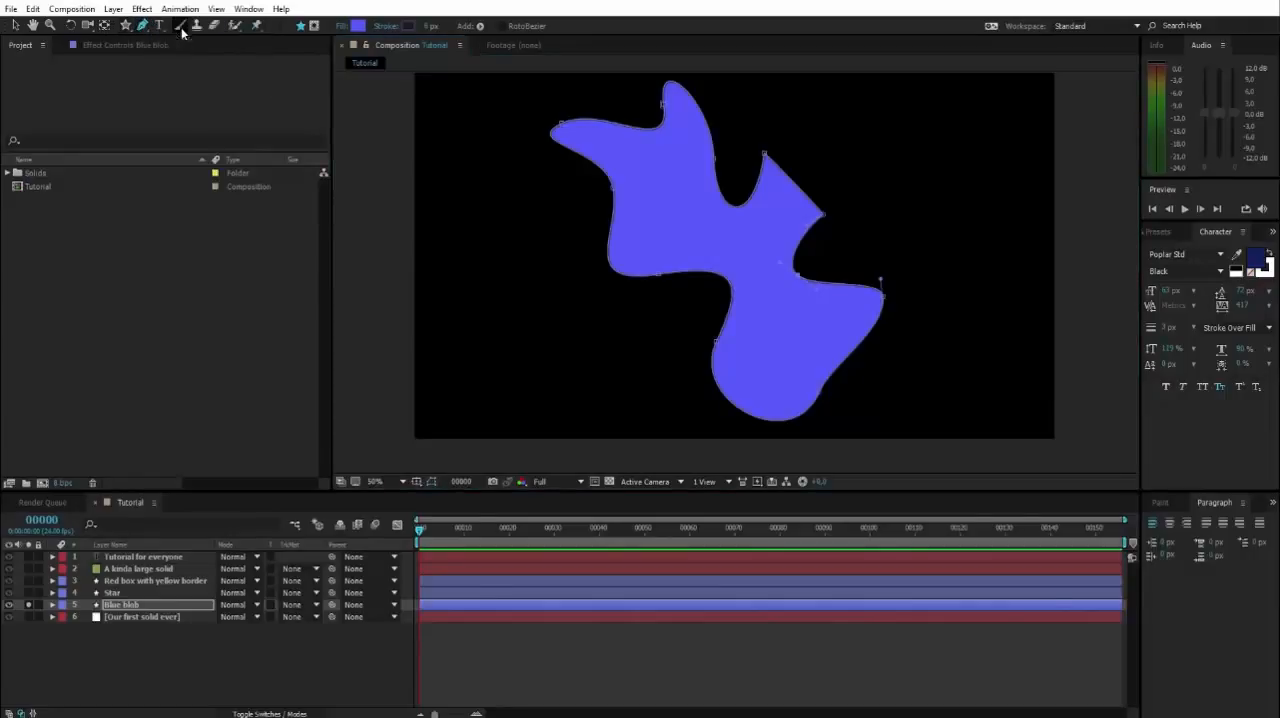
drag(846, 362, 820, 341)
click(821, 389)
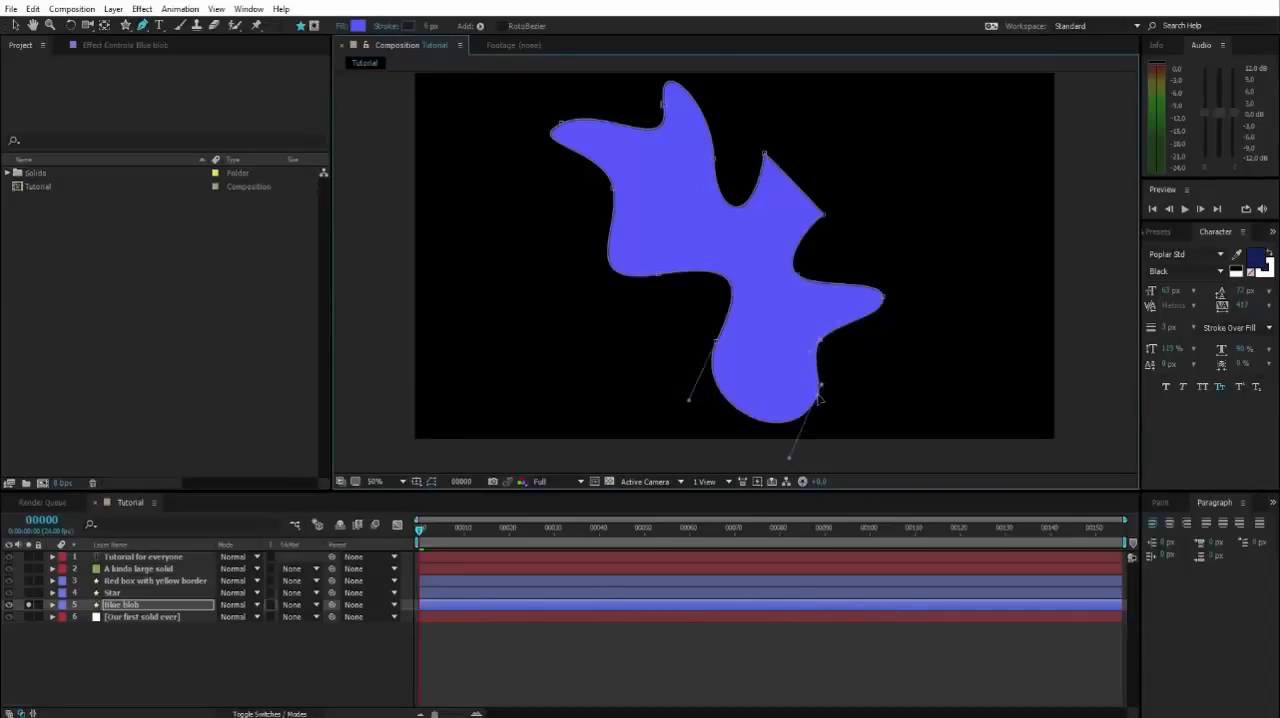
drag(817, 386, 818, 335)
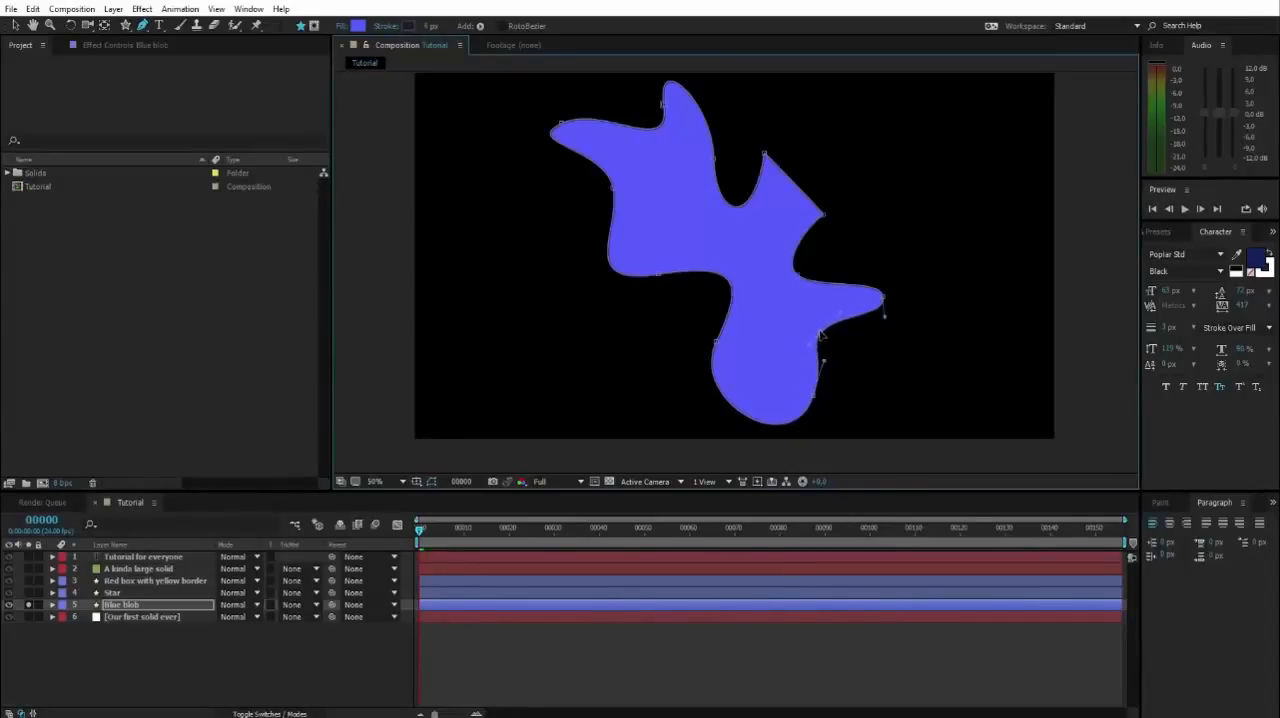
Remove the vertex beside the blob's upper peak with the Delete Vertex tool.
click(145, 28)
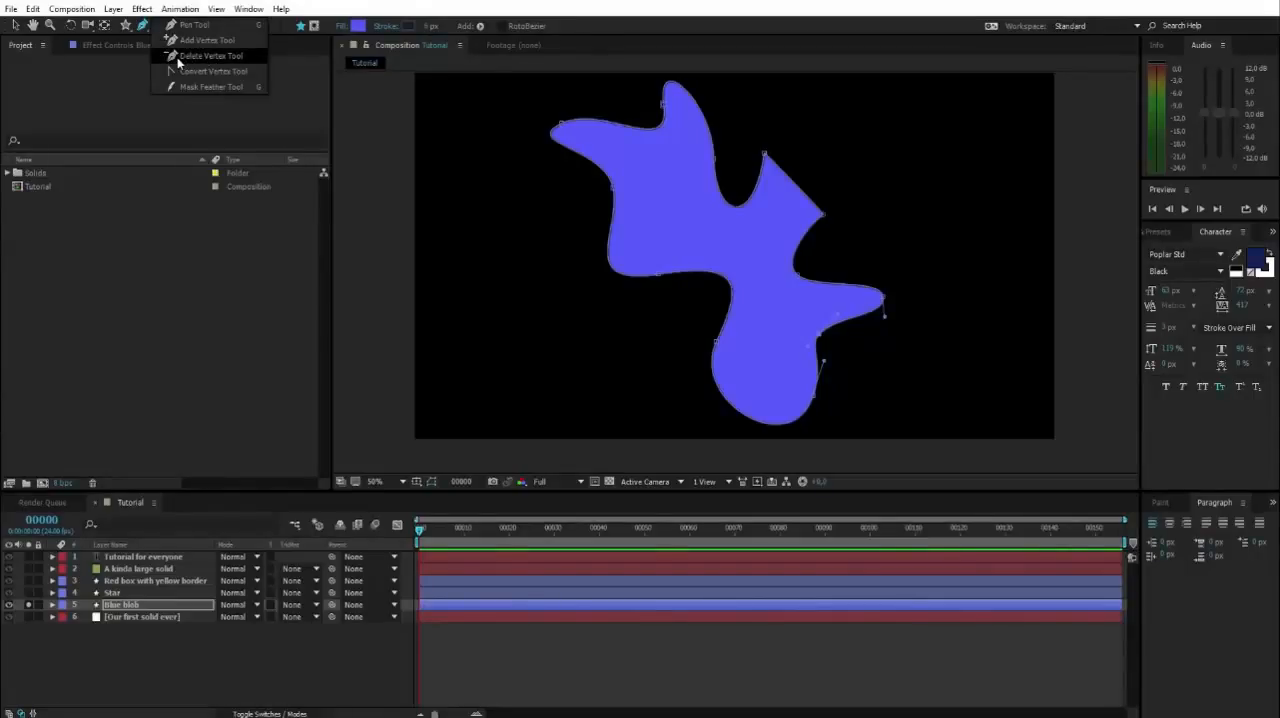
click(187, 58)
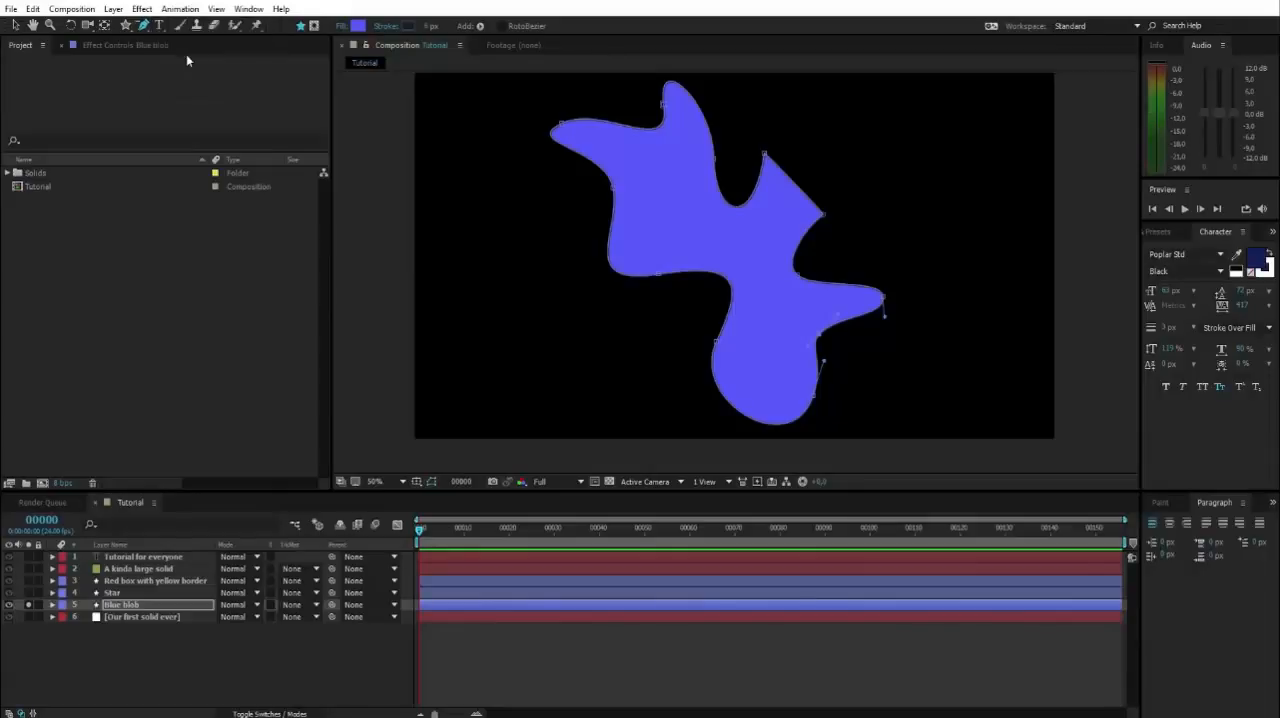
click(667, 112)
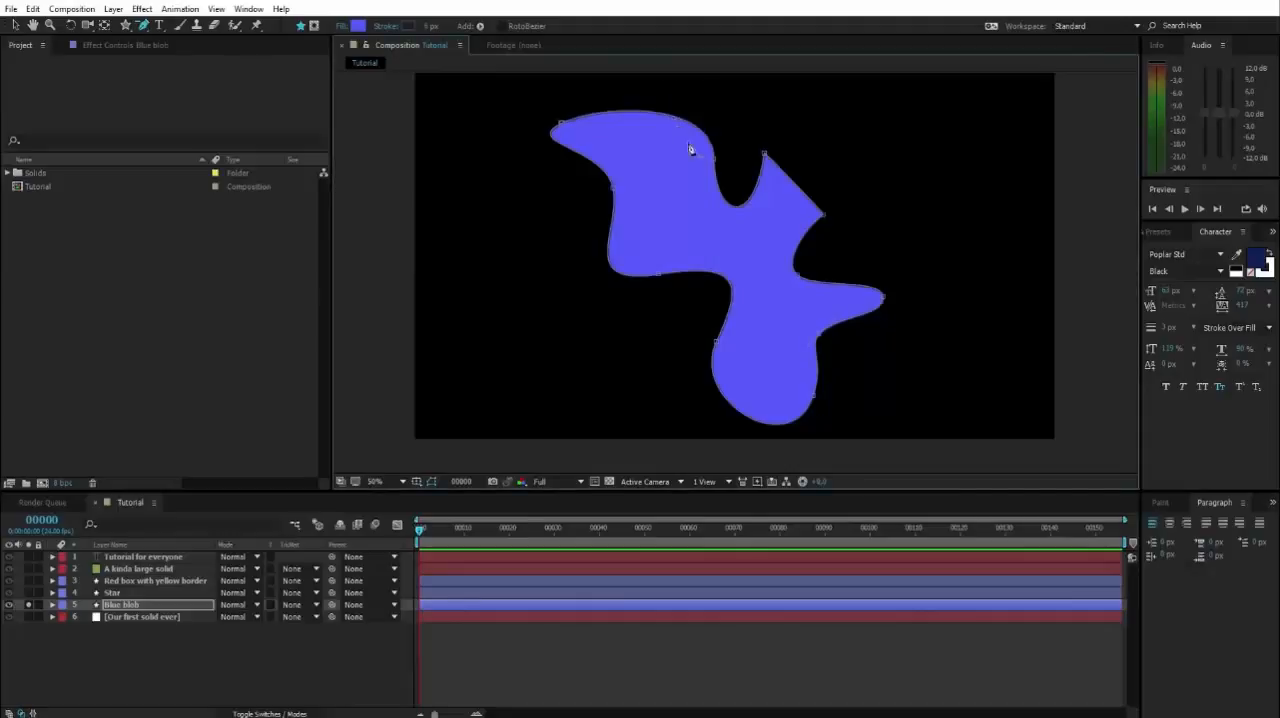
Add a new vertex on the blob's top edge with the Pen tool and pull it up and right into a rounded tip.
key(h)
drag(860, 180, 832, 168)
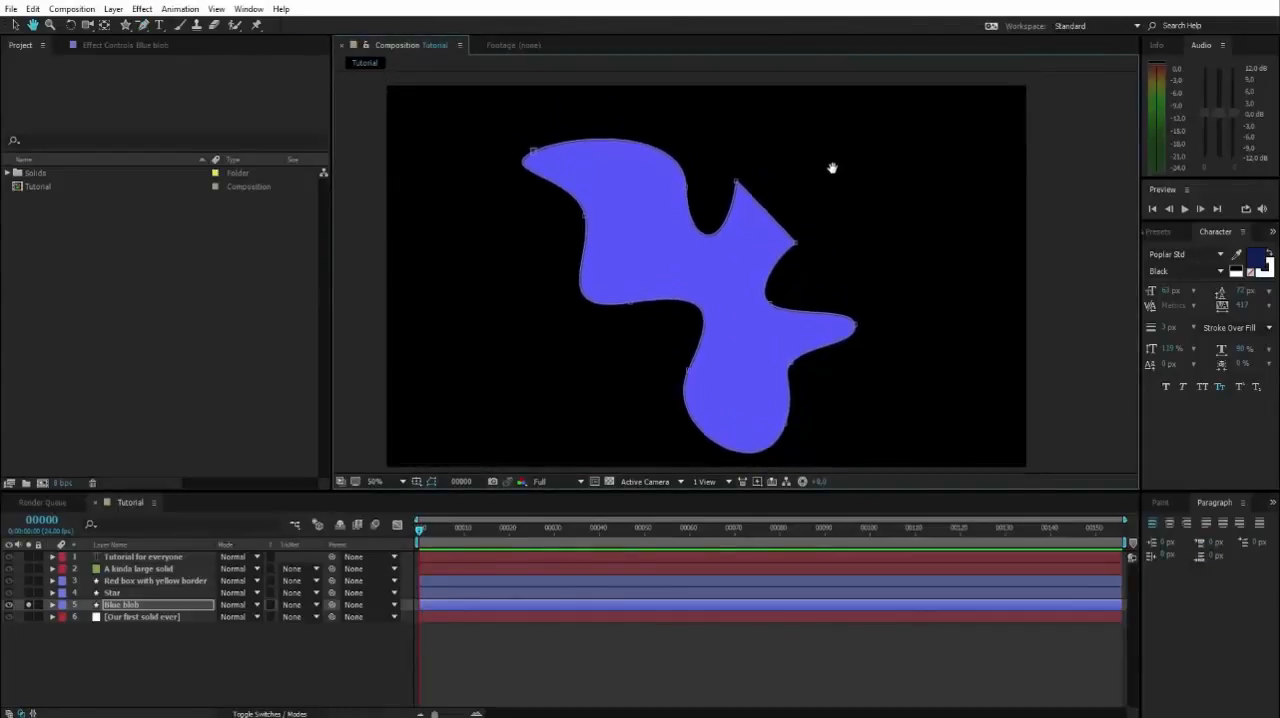
key(g)
drag(144, 30, 181, 27)
click(625, 142)
key(space)
drag(710, 143, 730, 263)
drag(646, 260, 733, 218)
key(space)
drag(857, 306, 872, 184)
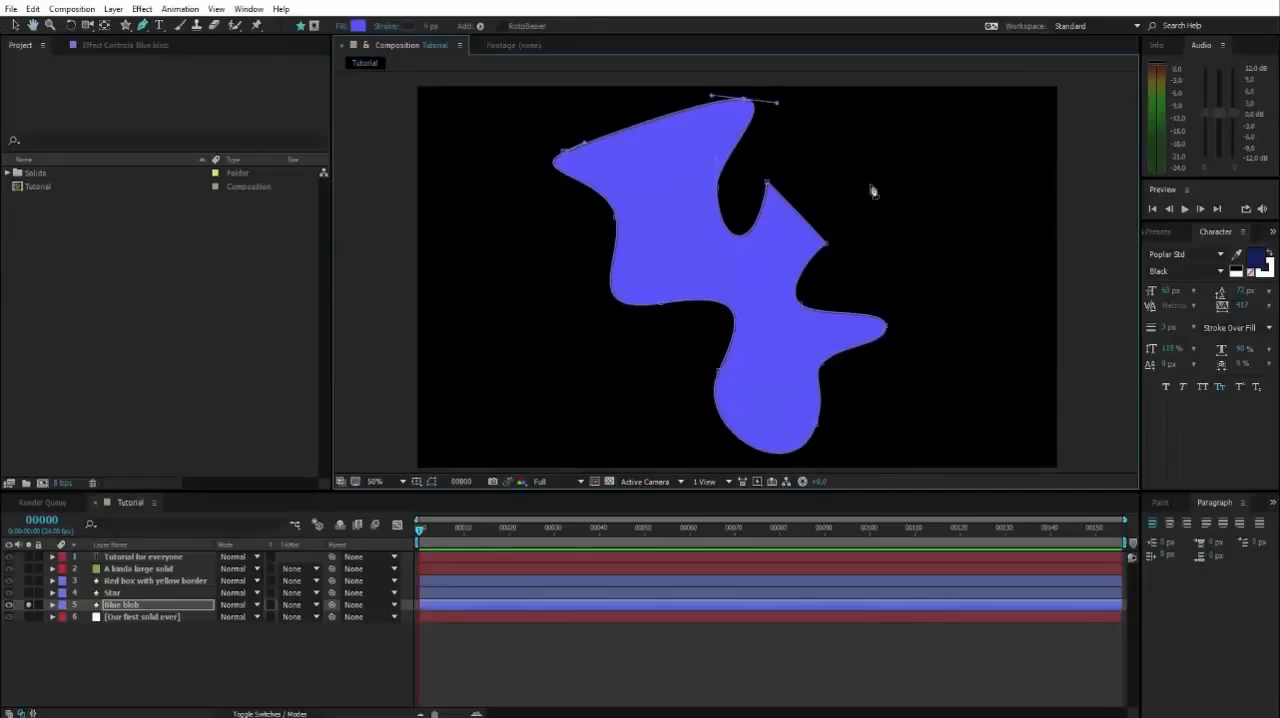
Deselect the blob's path and turn off solo on the Blue blob layer to show all layers.
key(v)
click(948, 245)
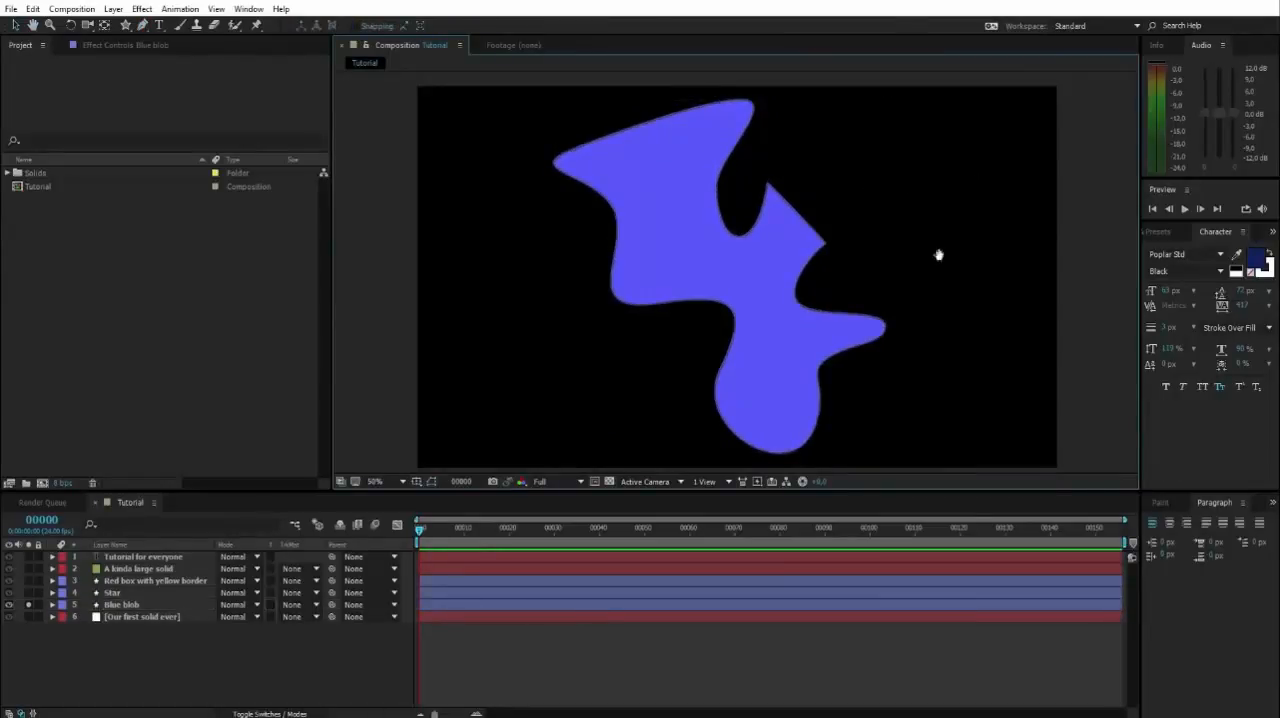
key(space)
drag(909, 265, 894, 277)
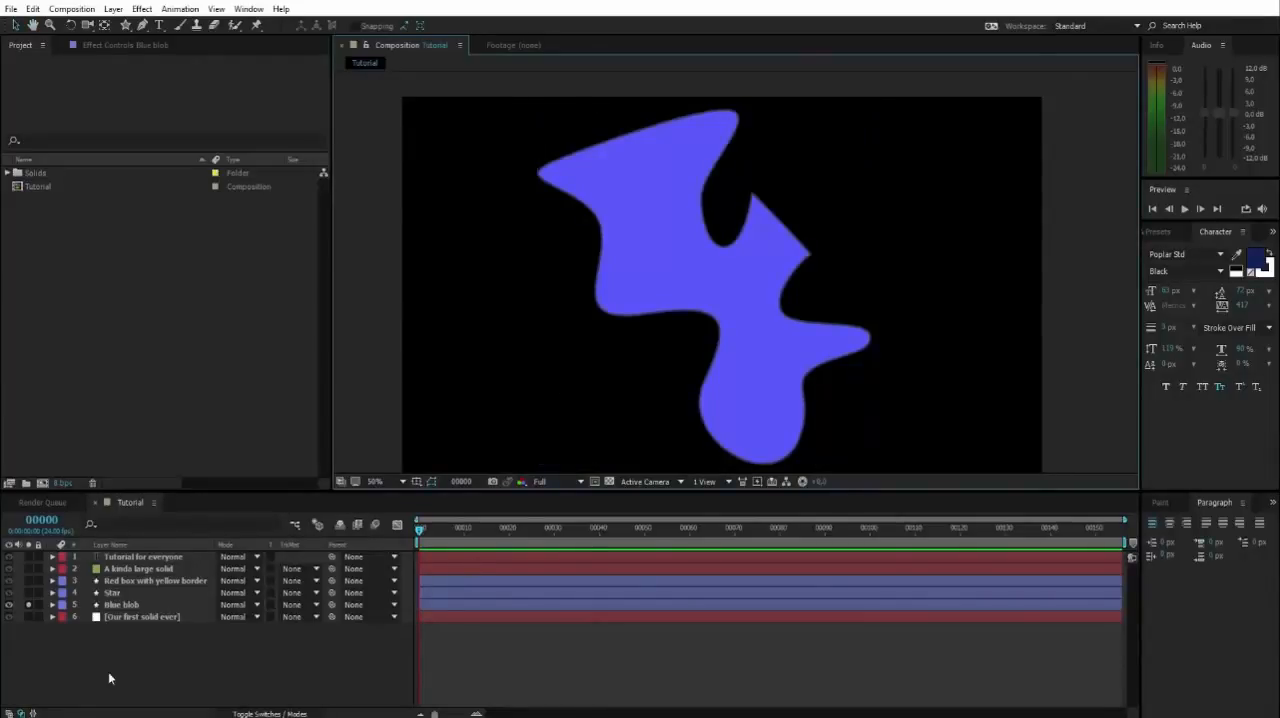
click(29, 607)
drag(663, 383, 645, 351)
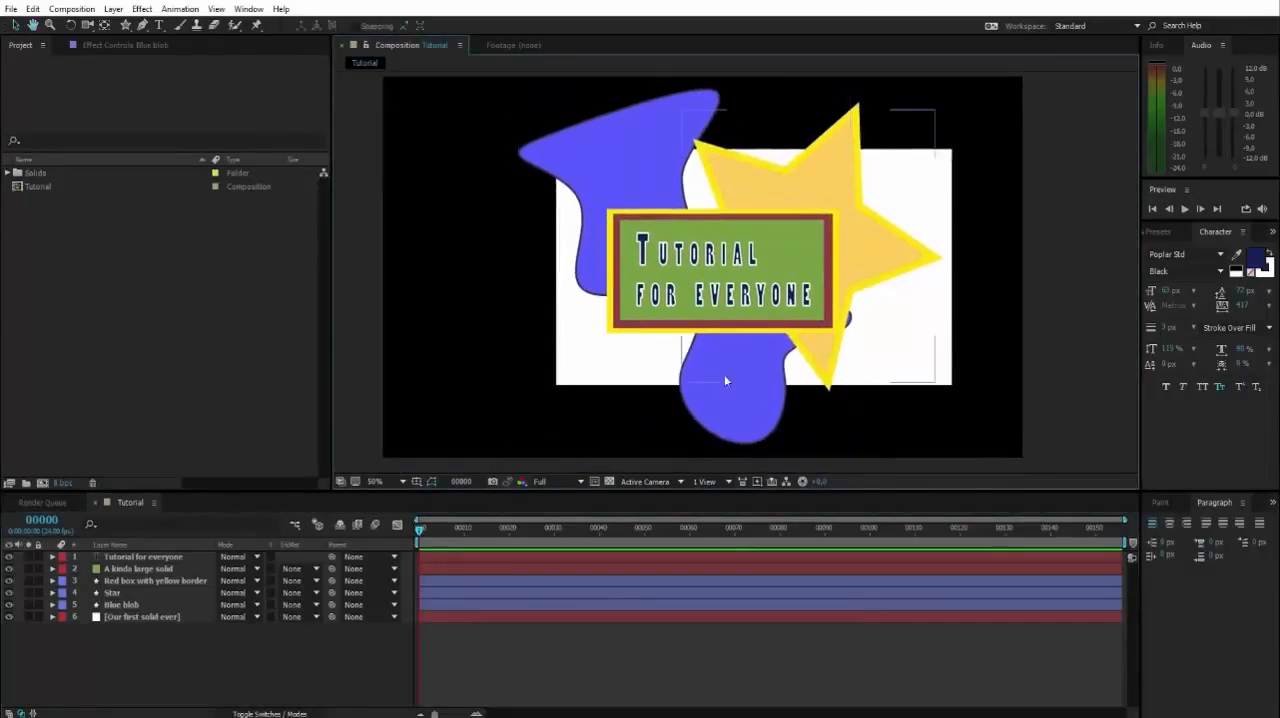
Try moving the star slightly to the right, then undo the move and deselect it.
mouse_move(726, 377)
mouse_down()
mouse_move(713, 388)
mouse_move(742, 374)
mouse_up()
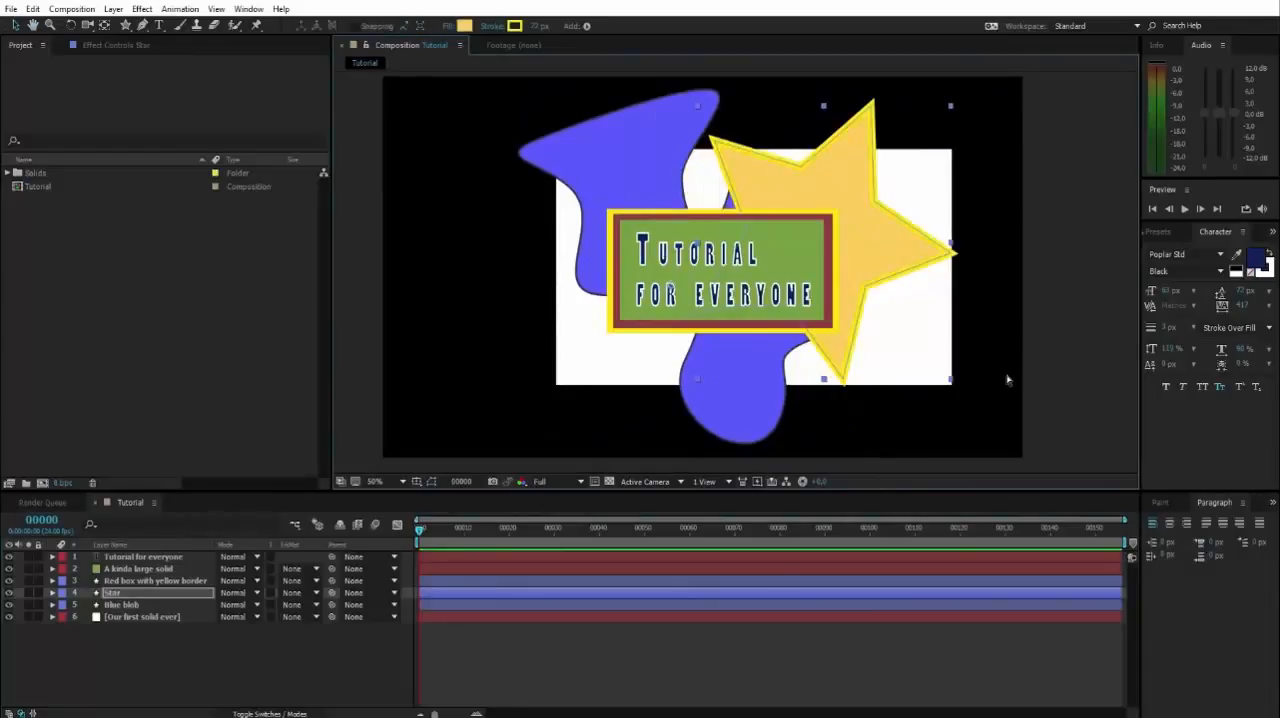
key(ctrl+z)
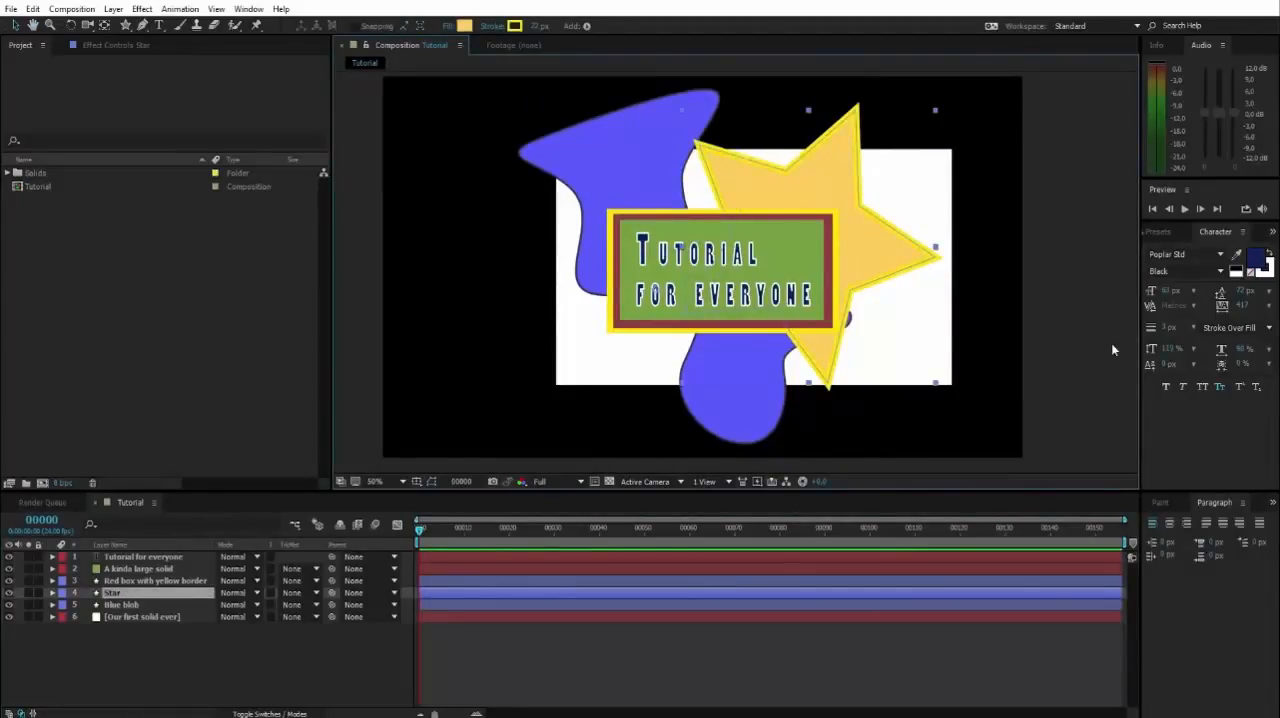
click(1111, 349)
mouse_move(630, 110)
mouse_down()
mouse_move(612, 105)
mouse_move(633, 114)
mouse_up()
click(1090, 197)
key(h)
mouse_move(972, 287)
mouse_down()
mouse_move(969, 297)
mouse_move(986, 291)
mouse_up()
key(v)
key(space)
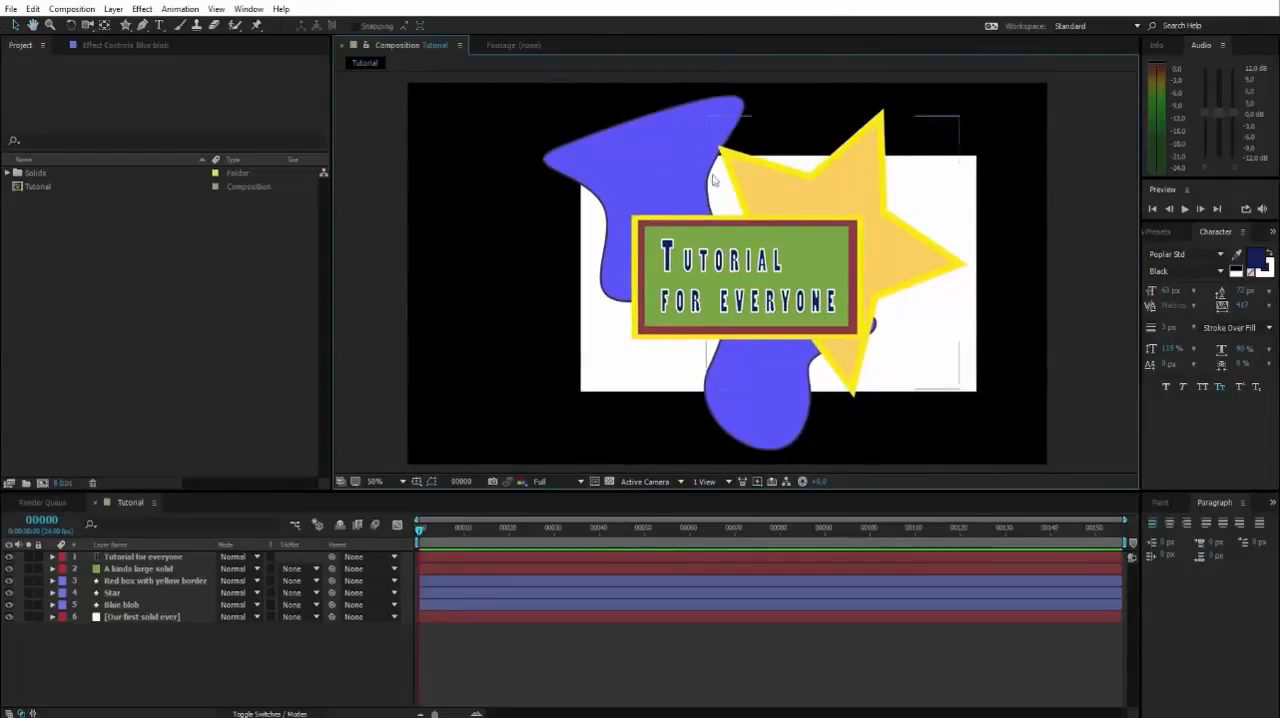
click(116, 581)
click(118, 604)
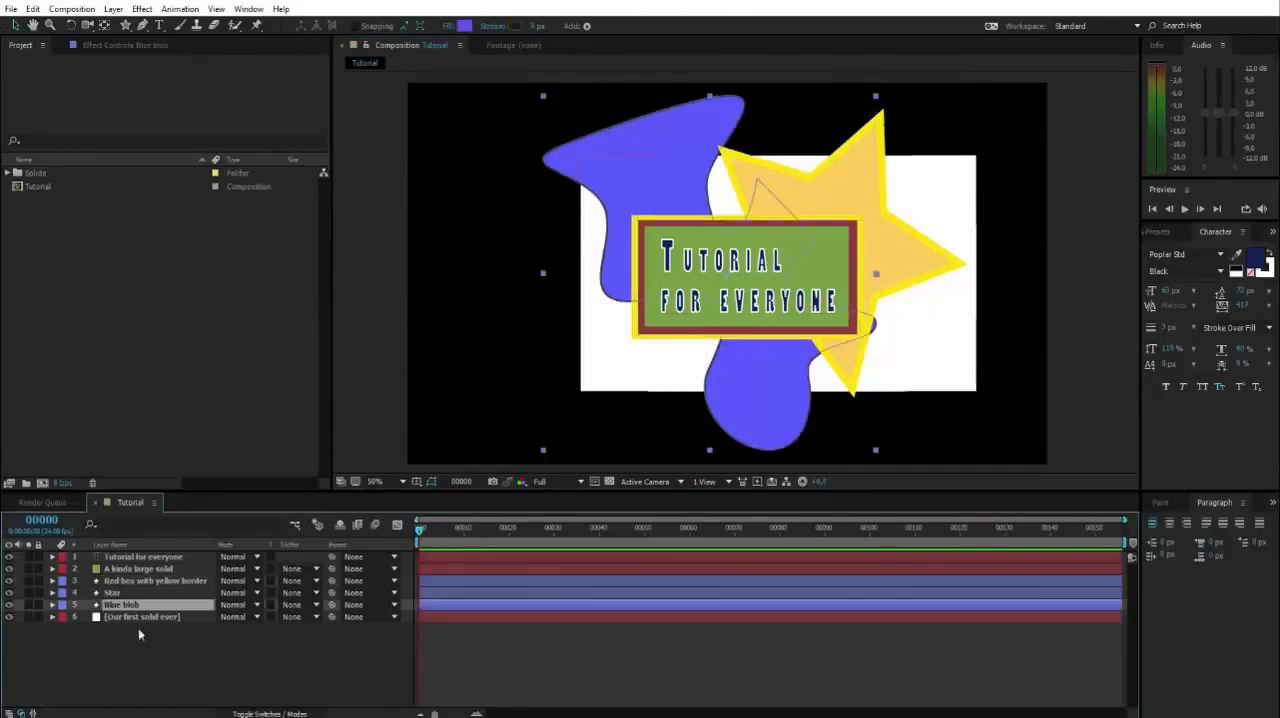
click(134, 634)
key(space)
mouse_move(951, 406)
mouse_down()
mouse_move(949, 393)
mouse_move(951, 404)
mouse_up()
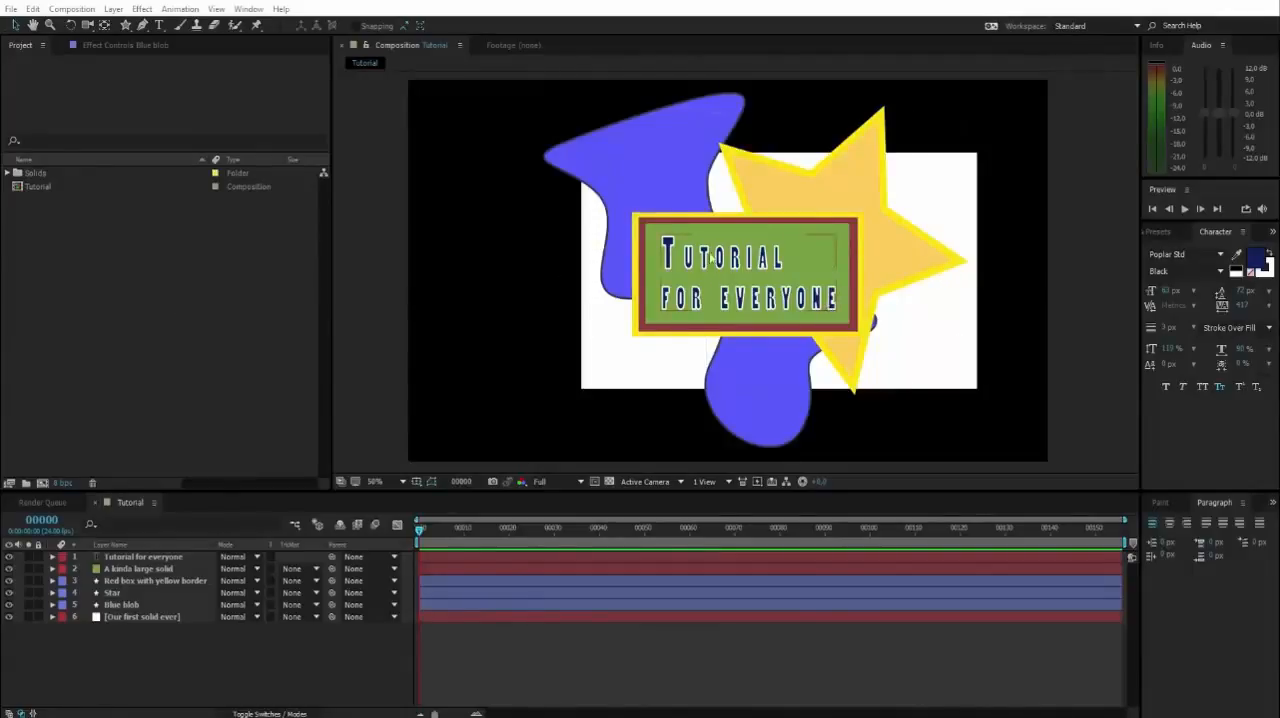
Import the video file 00010.MTS from the Optagelser folder into the project as footage.
right_click(37, 243)
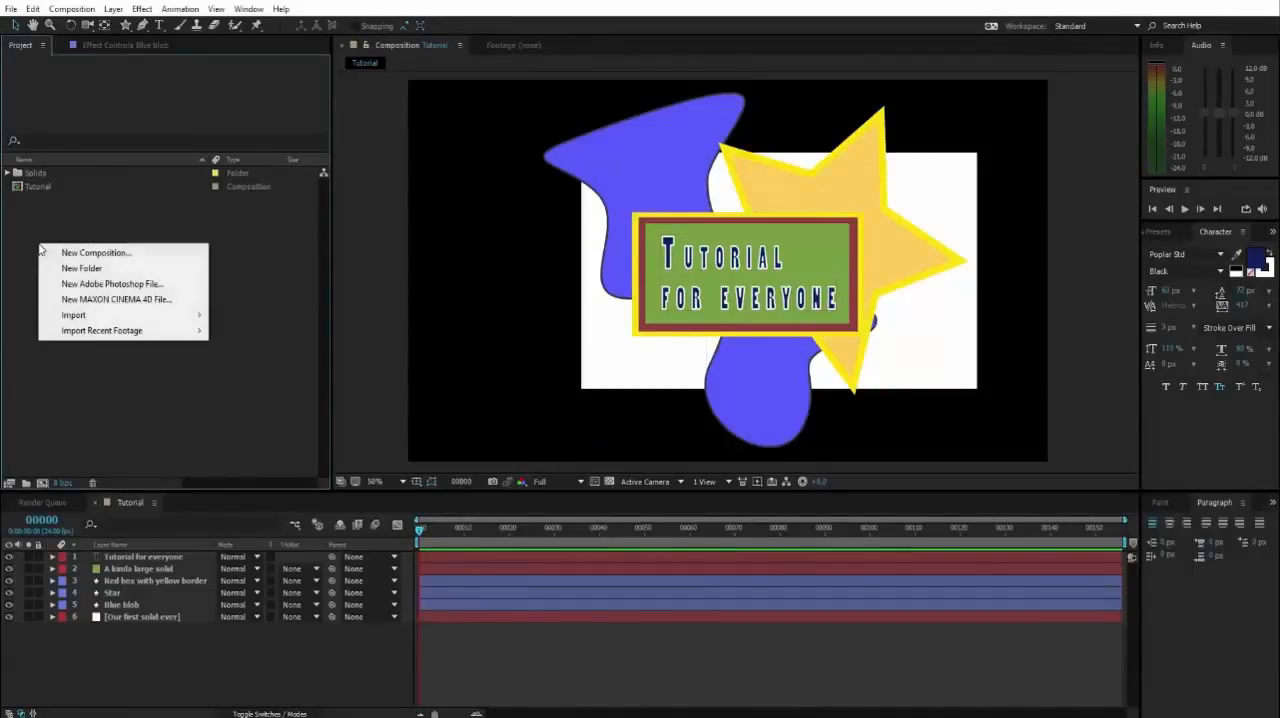
mouse_move(120, 318)
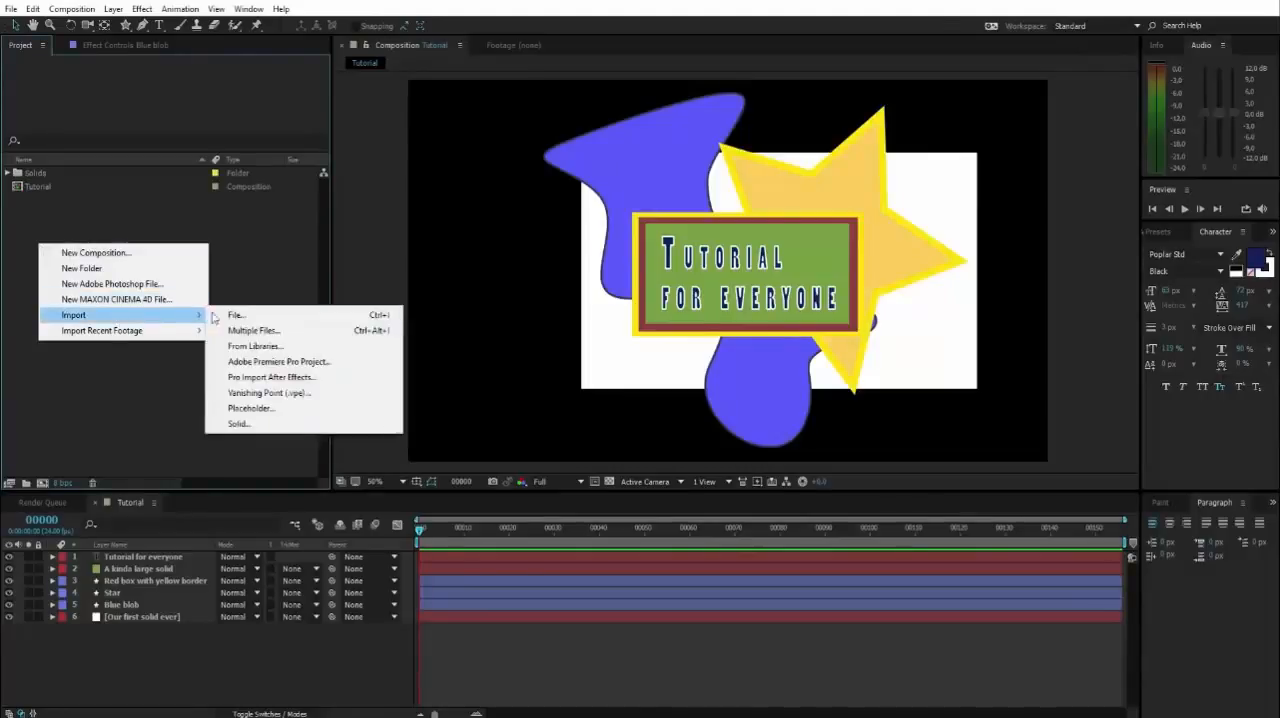
click(263, 317)
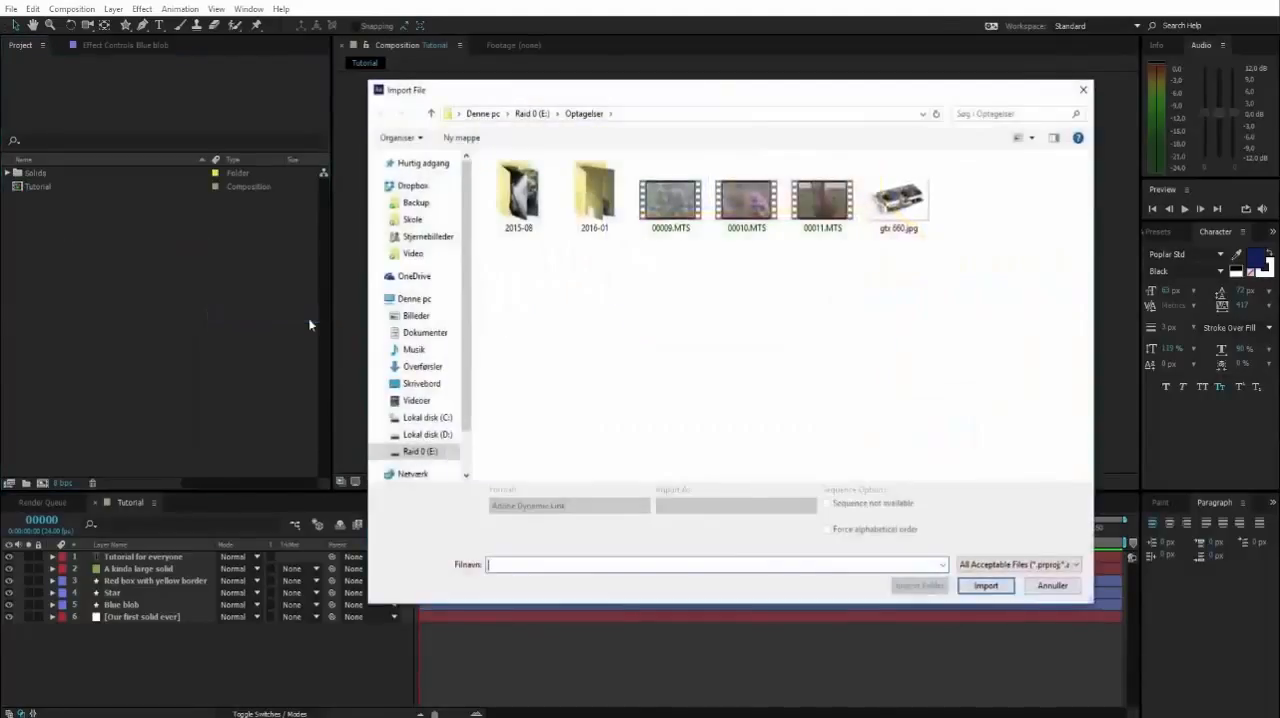
click(742, 202)
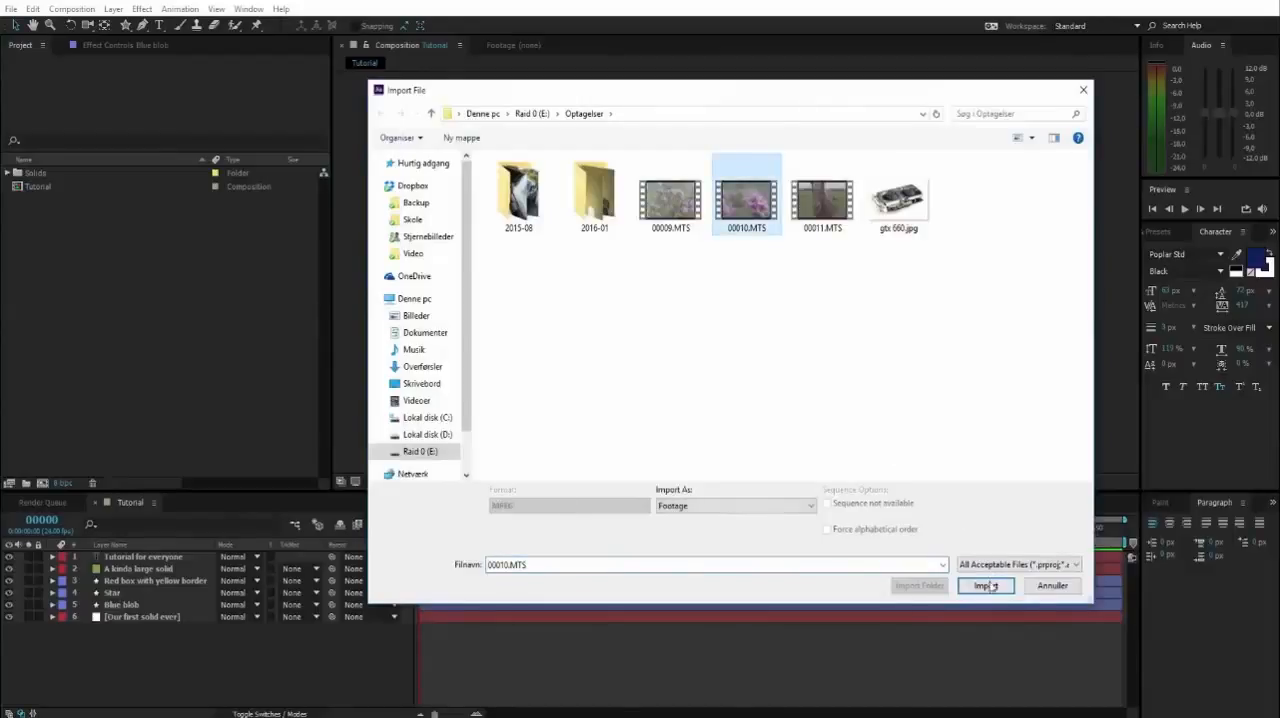
click(986, 586)
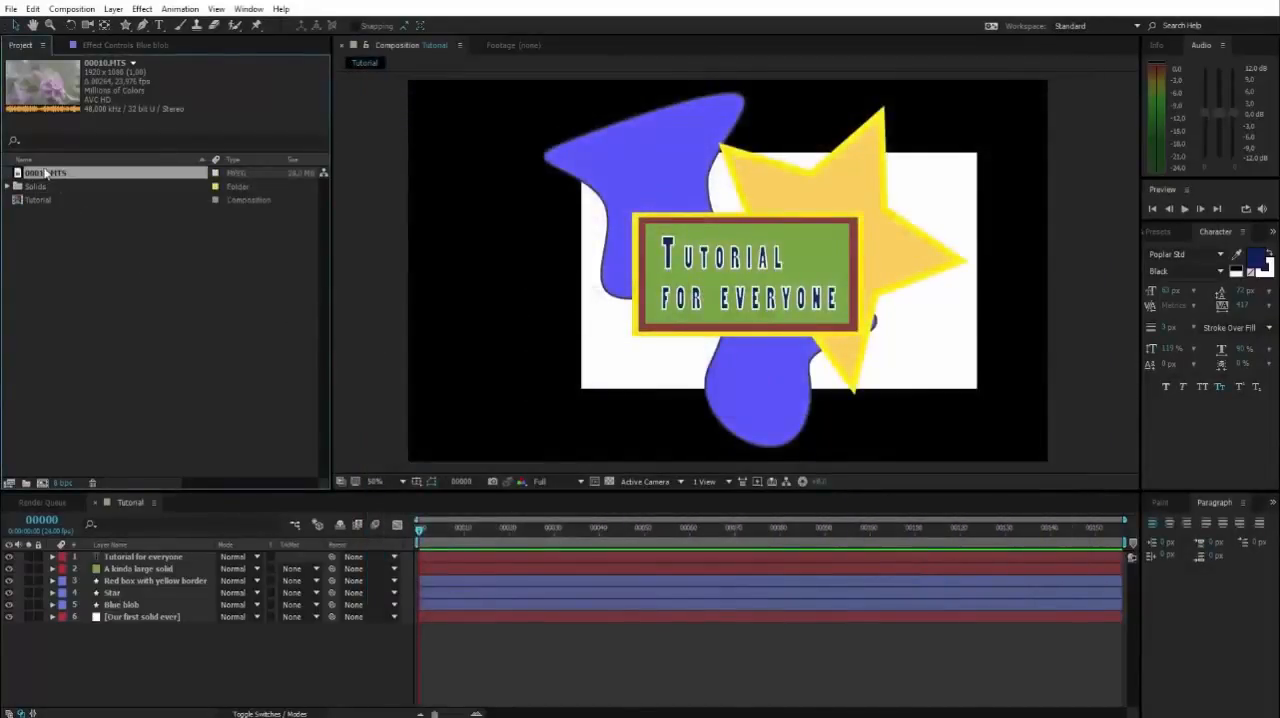
Import the image gtx 660.jpg from the Optagelser folder into the project as footage.
right_click(79, 259)
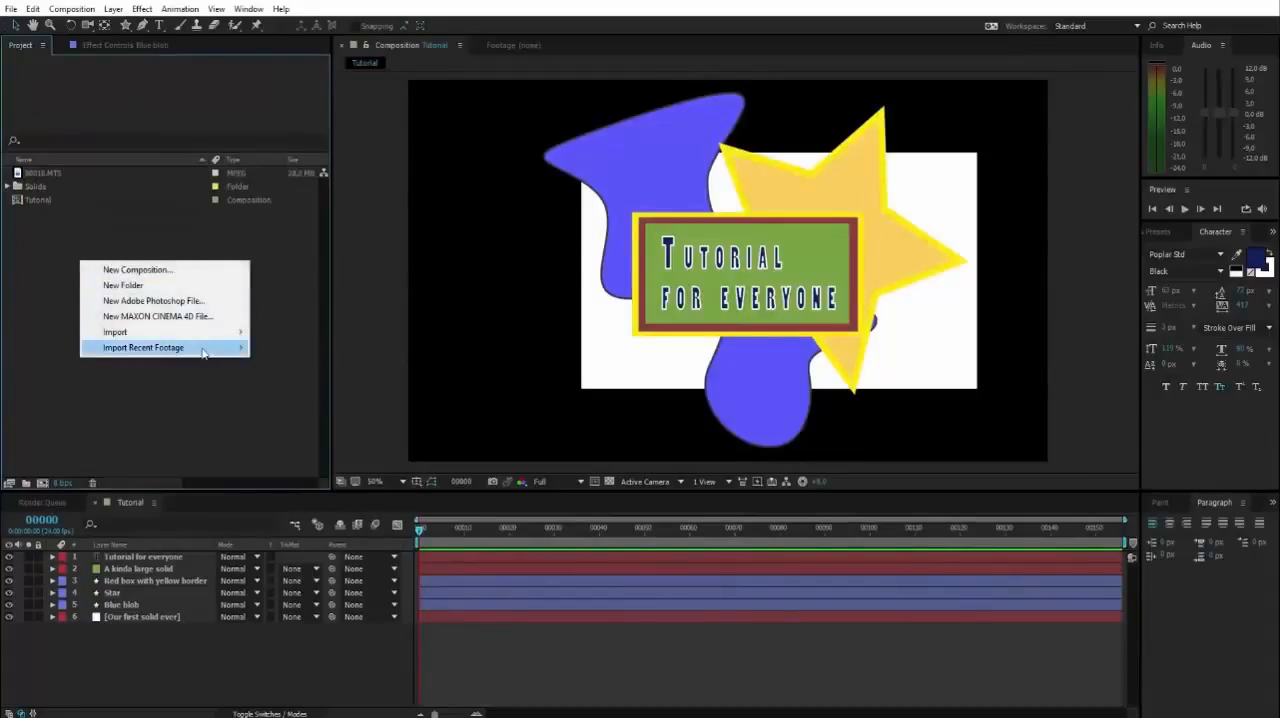
mouse_move(225, 332)
click(280, 333)
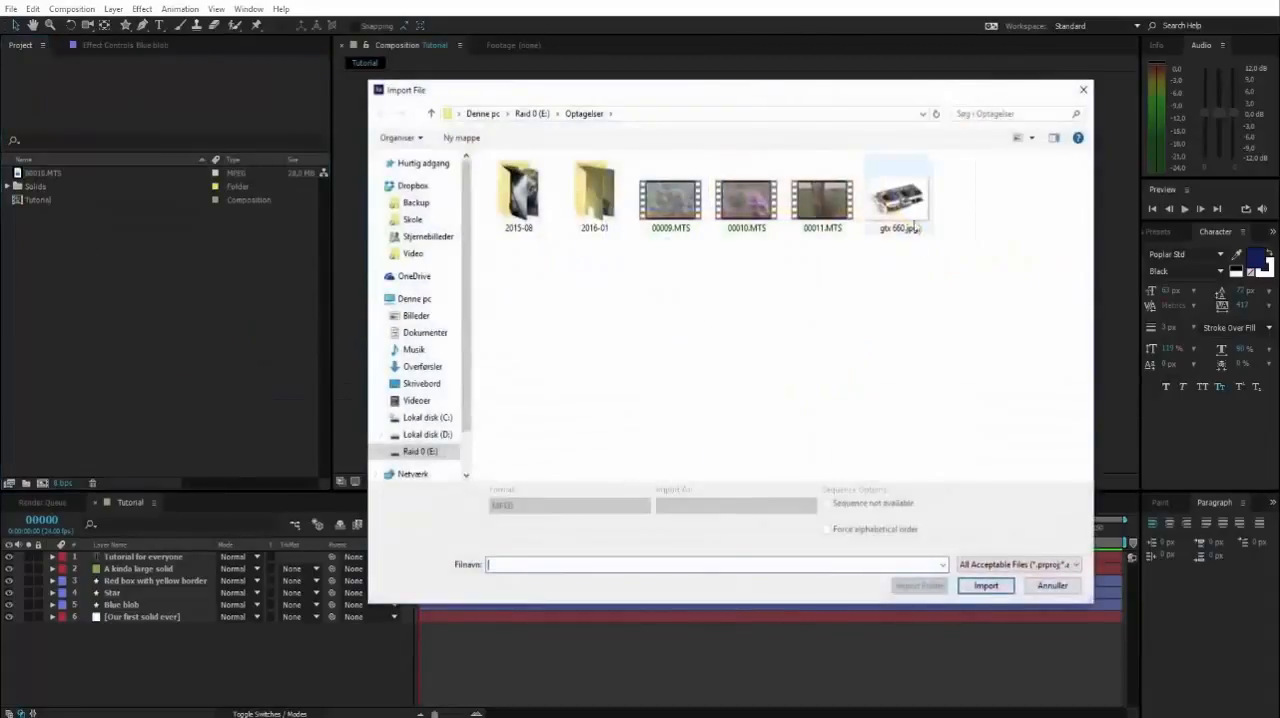
click(914, 228)
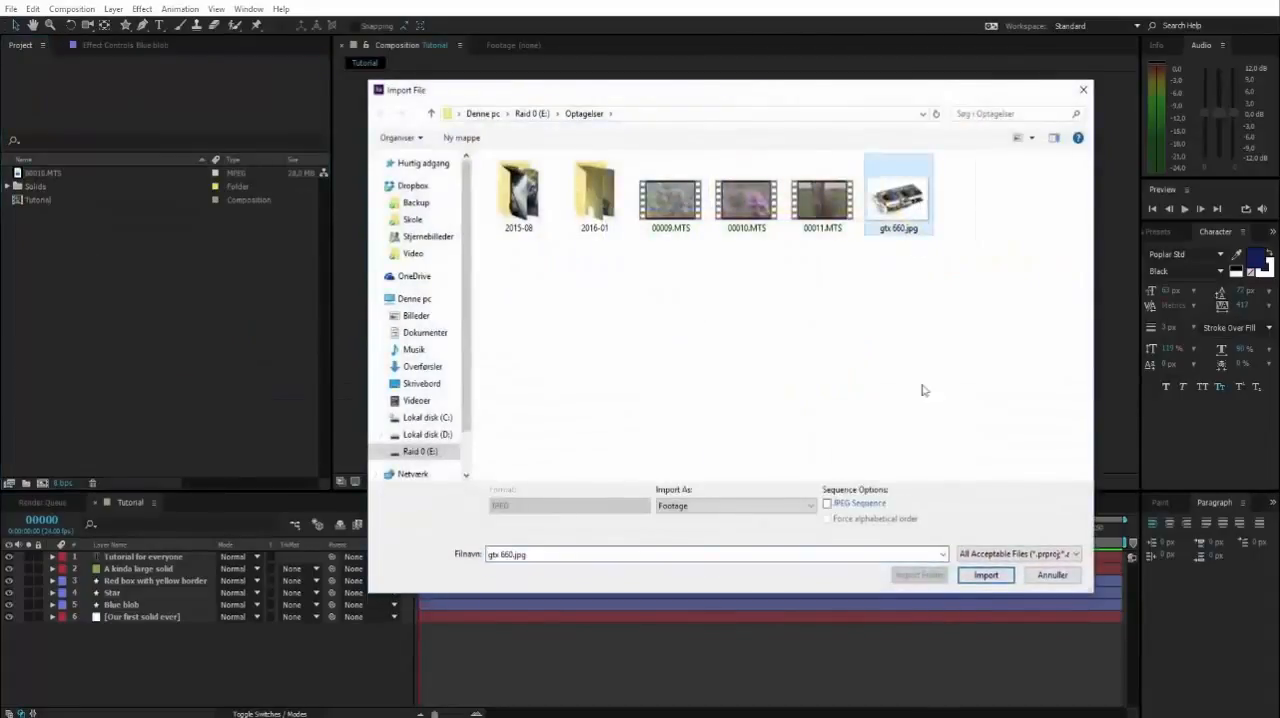
click(985, 575)
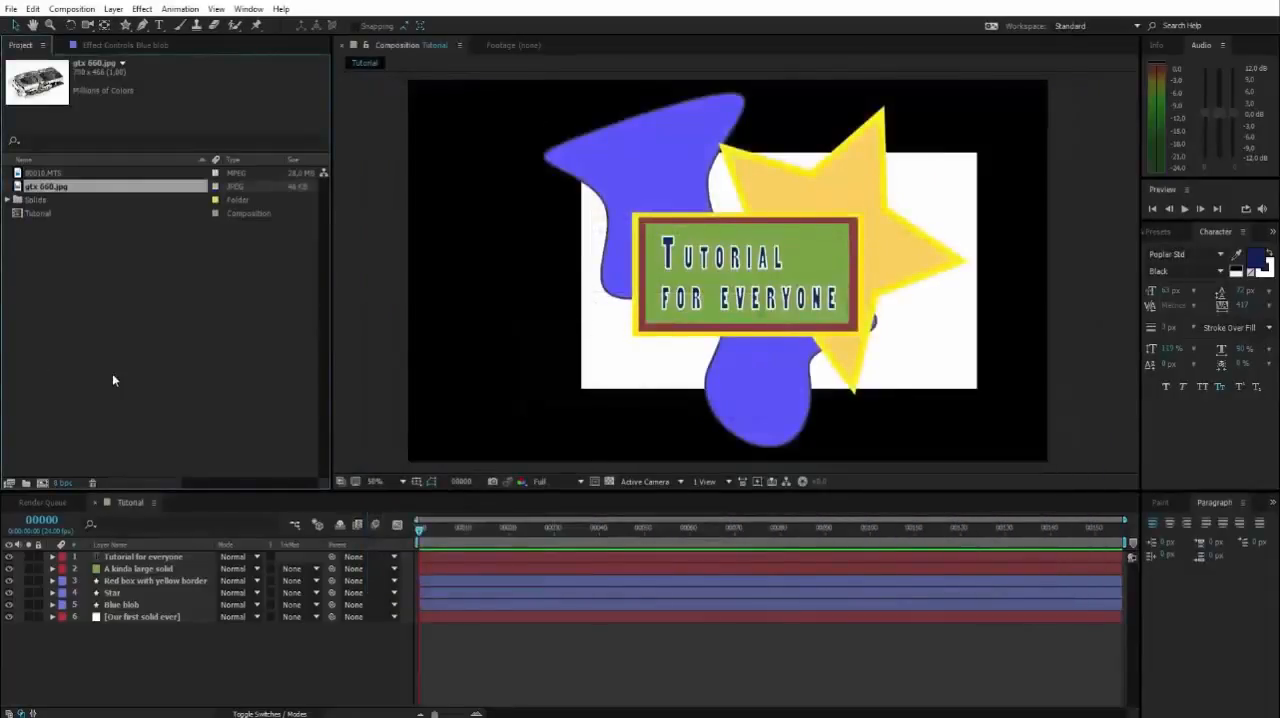
click(71, 296)
Add the 00010.MTS footage to the Tutorial composition as a layer directly below A kinda large solid.
click(42, 174)
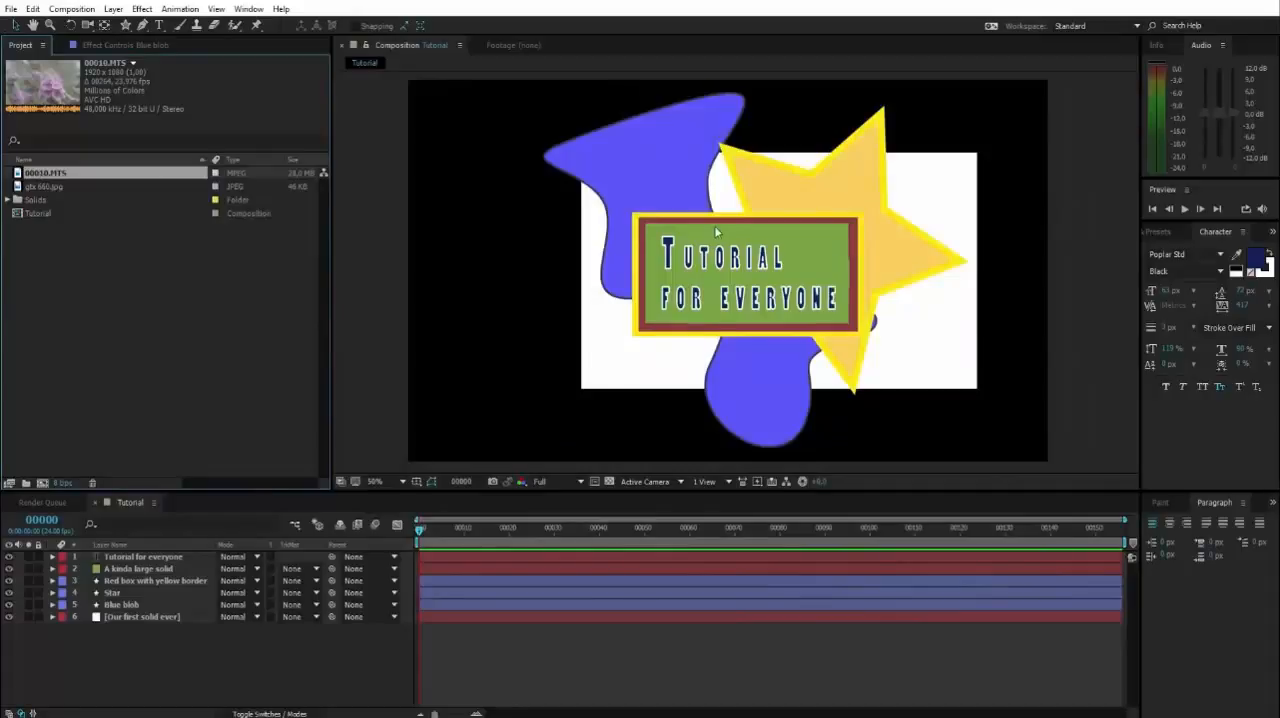
drag(46, 174, 156, 576)
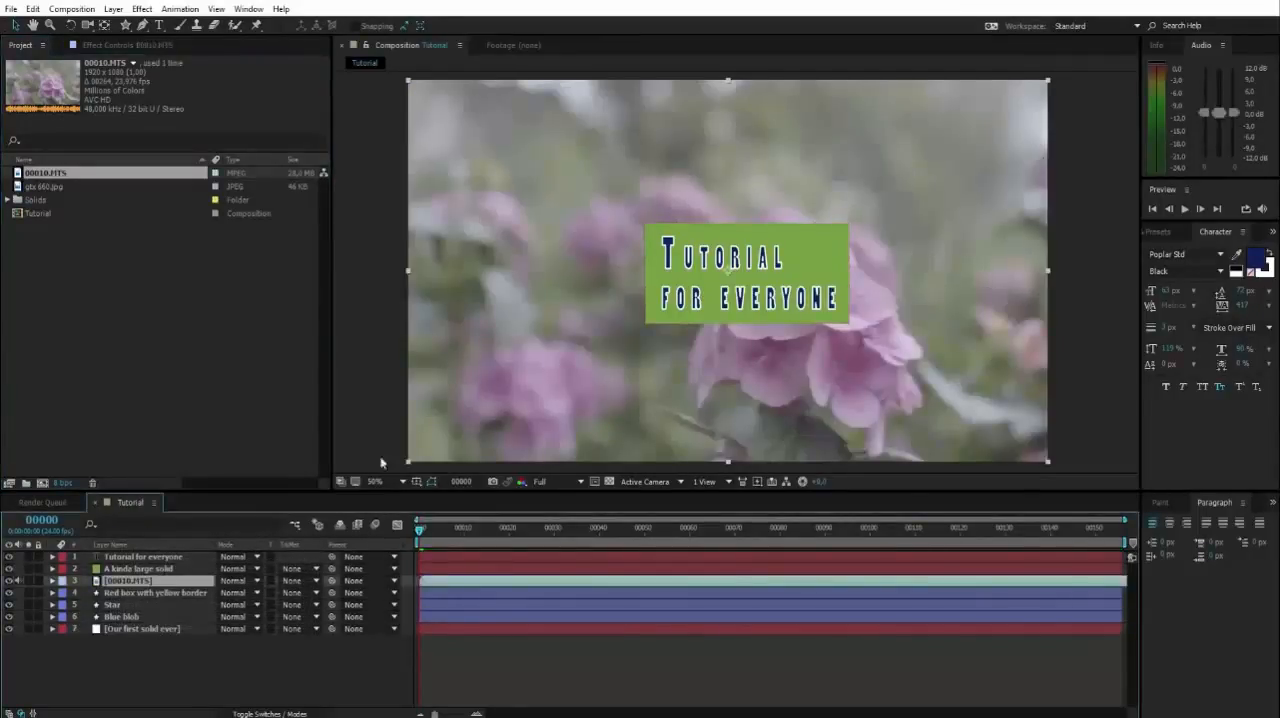
click(1100, 260)
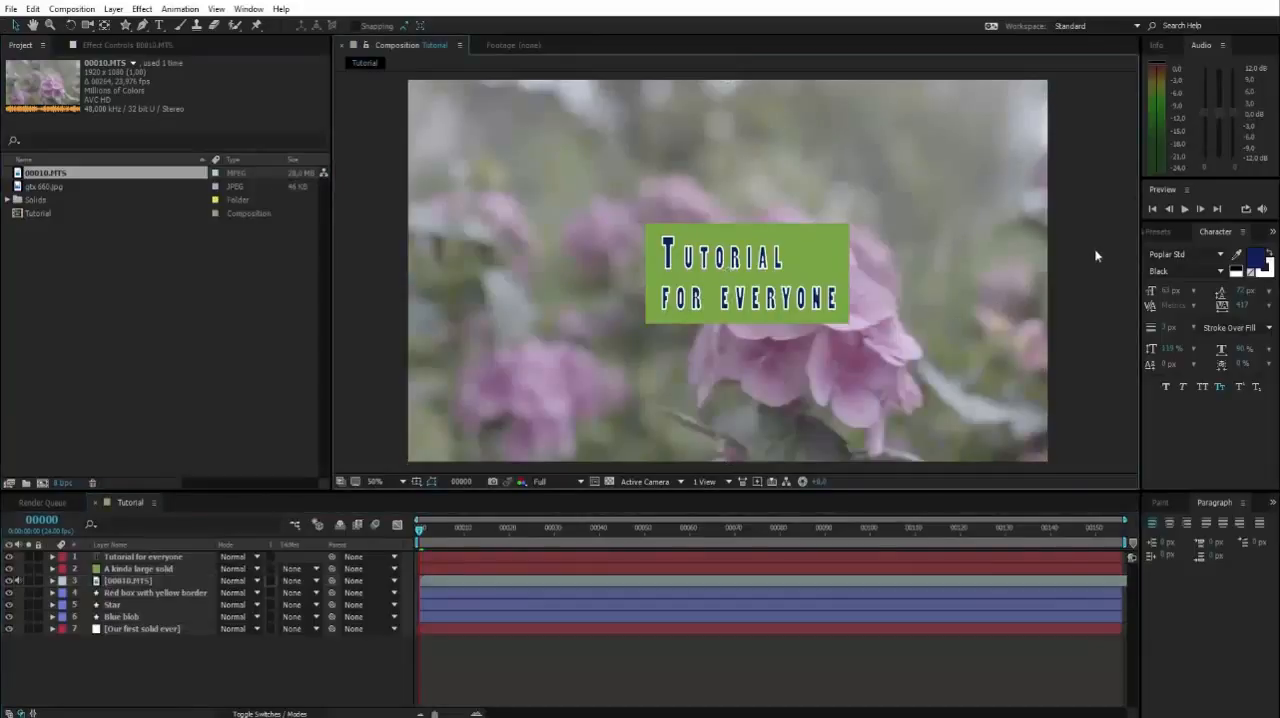
Move the 00010.MTS layer to the bottom of the layer stack, below Our first solid ever, and deselect it.
click(140, 557)
click(120, 581)
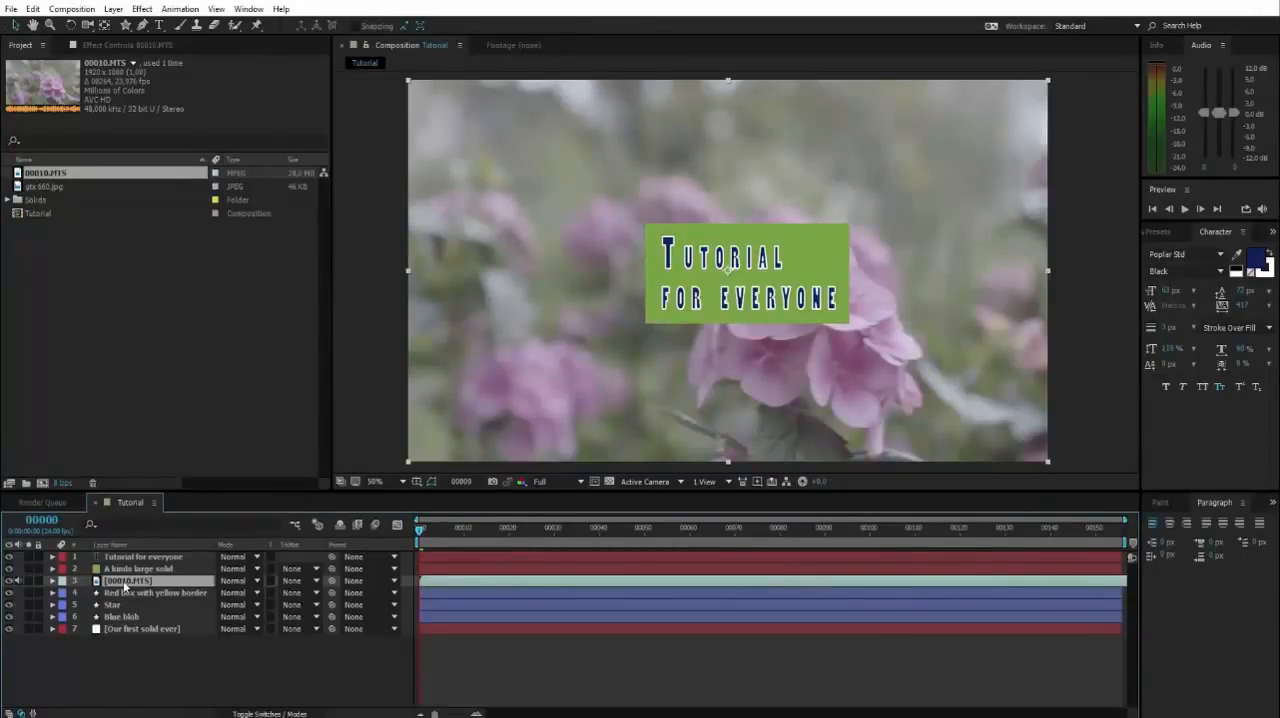
drag(123, 588, 121, 640)
click(368, 318)
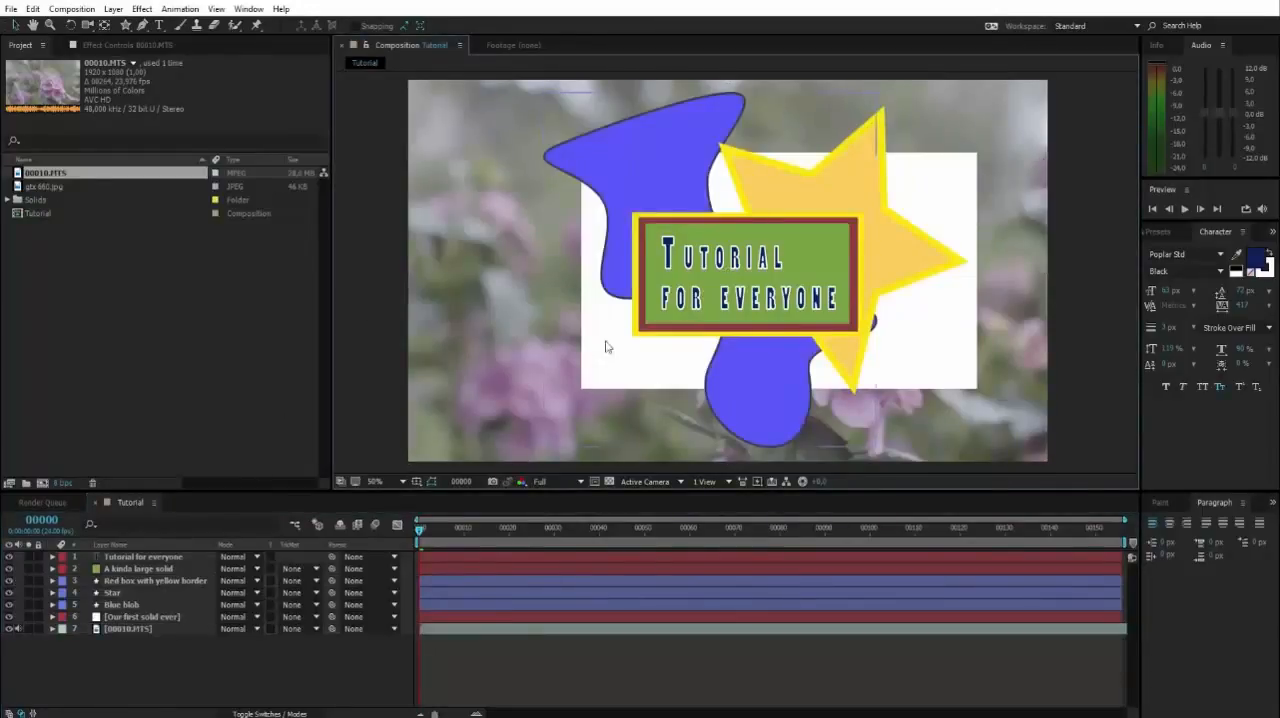
Scrub the playhead through the composition to frame 129 to preview the video background.
key(h)
mouse_move(1018, 228)
mouse_down()
mouse_move(1023, 185)
mouse_move(1046, 254)
mouse_move(1046, 228)
mouse_move(1015, 235)
mouse_up()
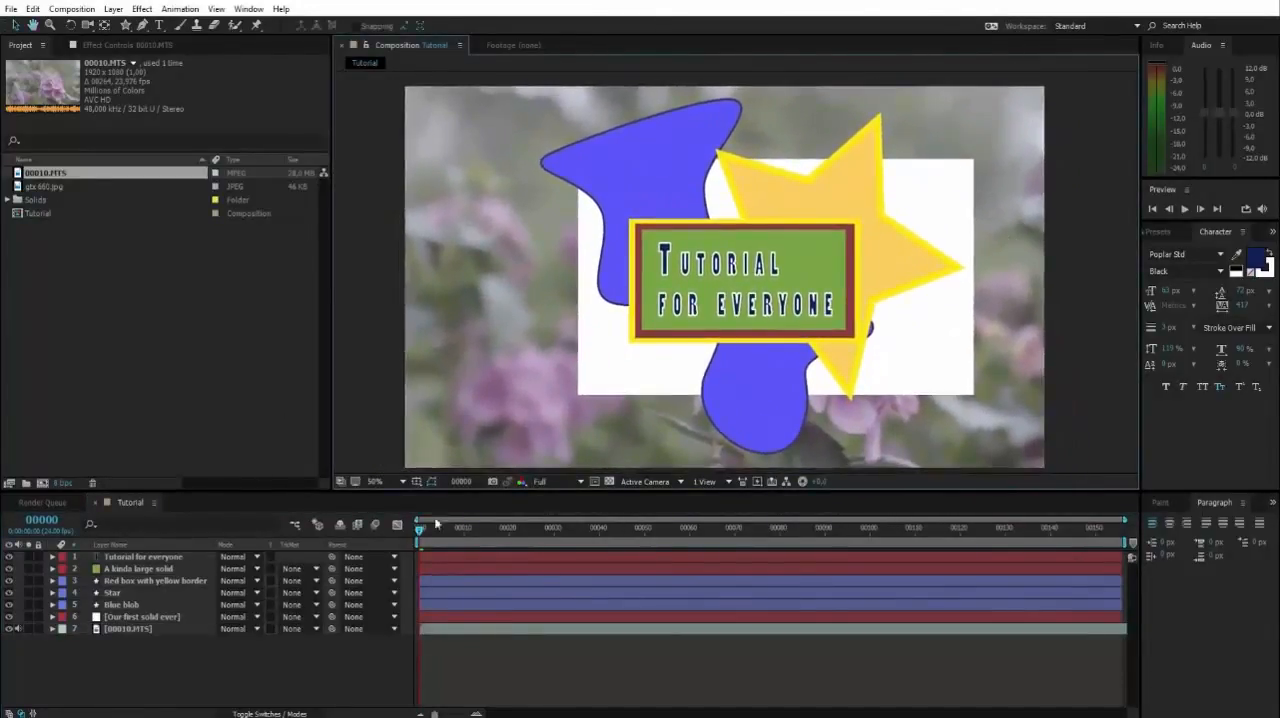
drag(422, 532, 1006, 543)
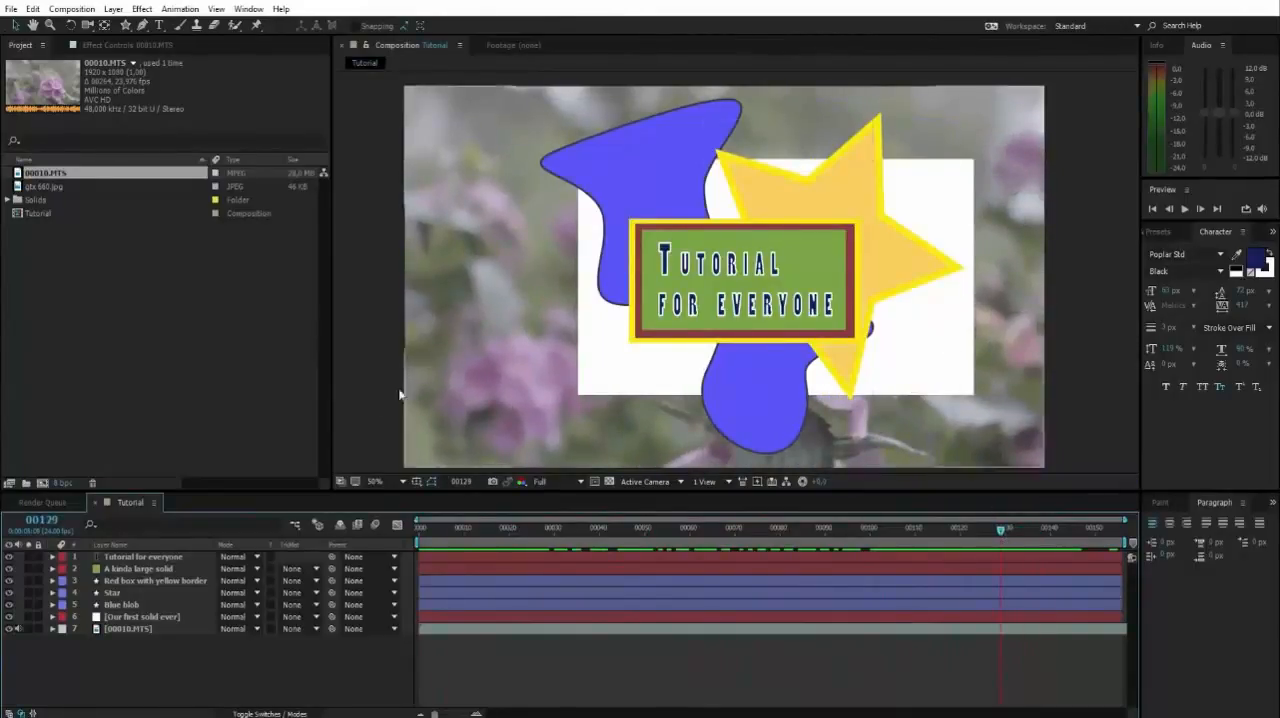
Add the gtx 660.jpg image to the Tutorial composition as a layer between Blue blob and Our first solid ever.
click(48, 247)
click(37, 188)
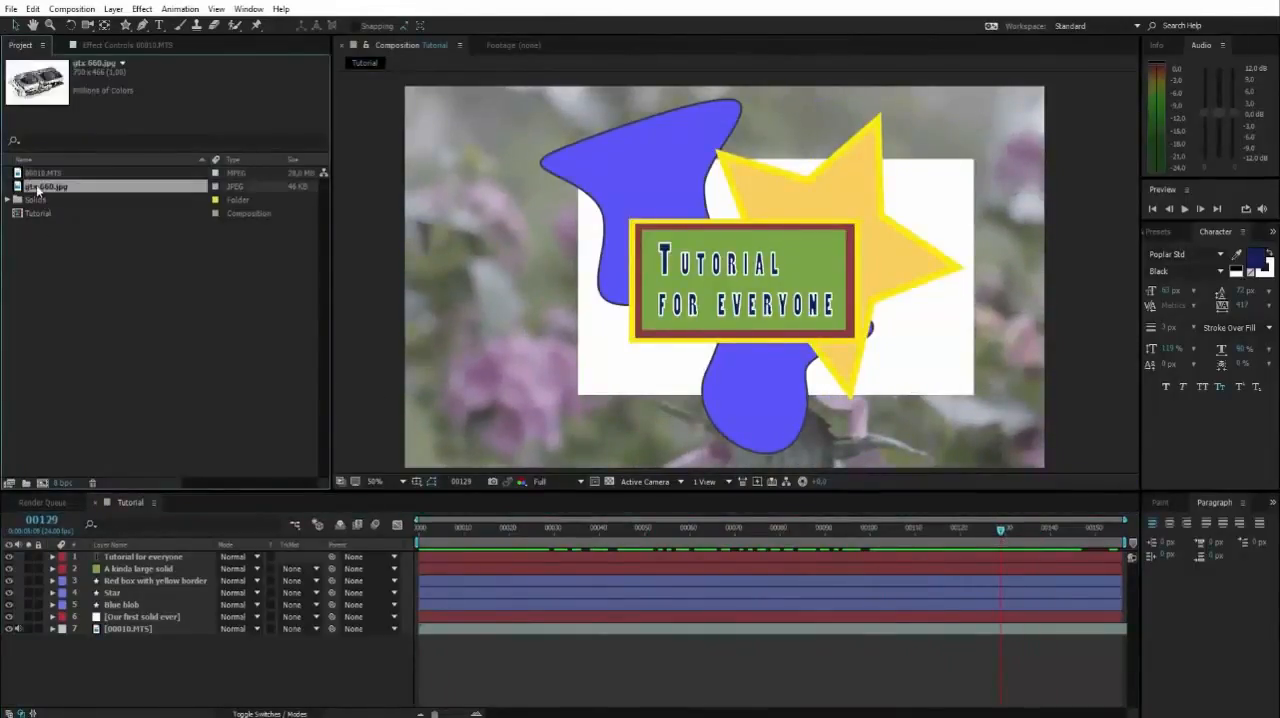
drag(45, 193, 116, 612)
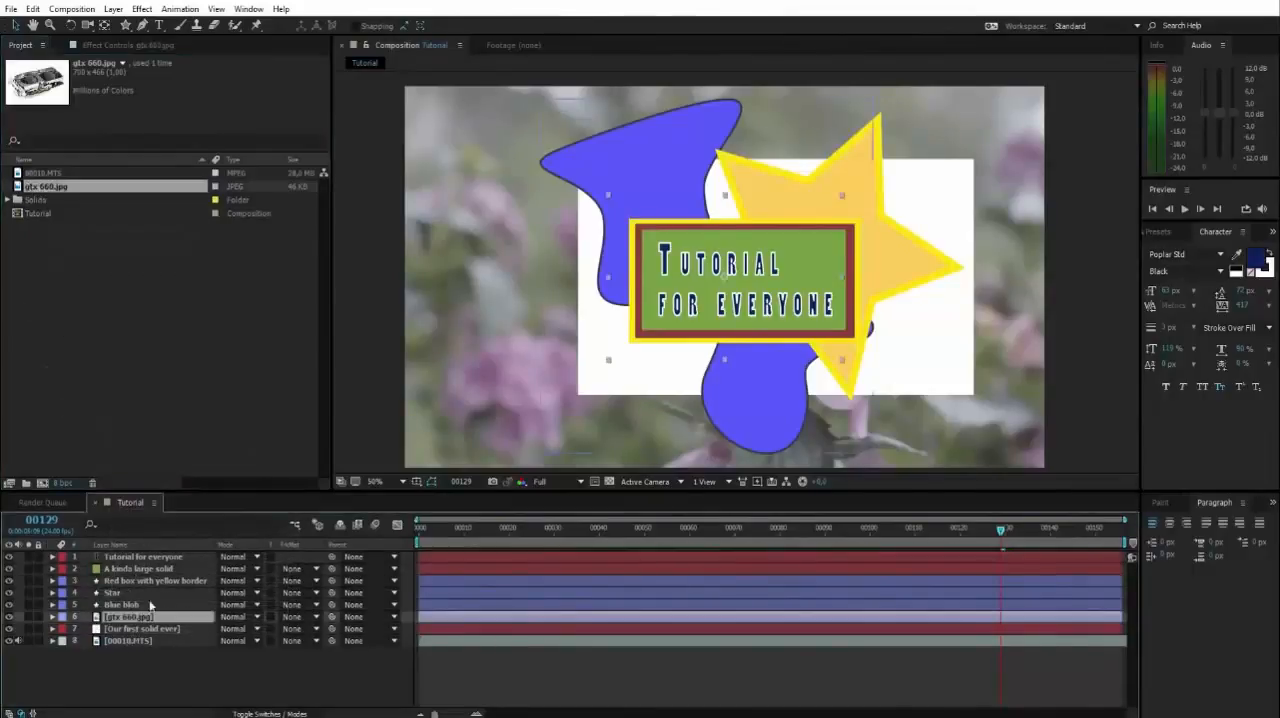
Move the graphics card image to the lower-left area of the composition frame and deselect it.
drag(625, 345, 425, 384)
click(359, 361)
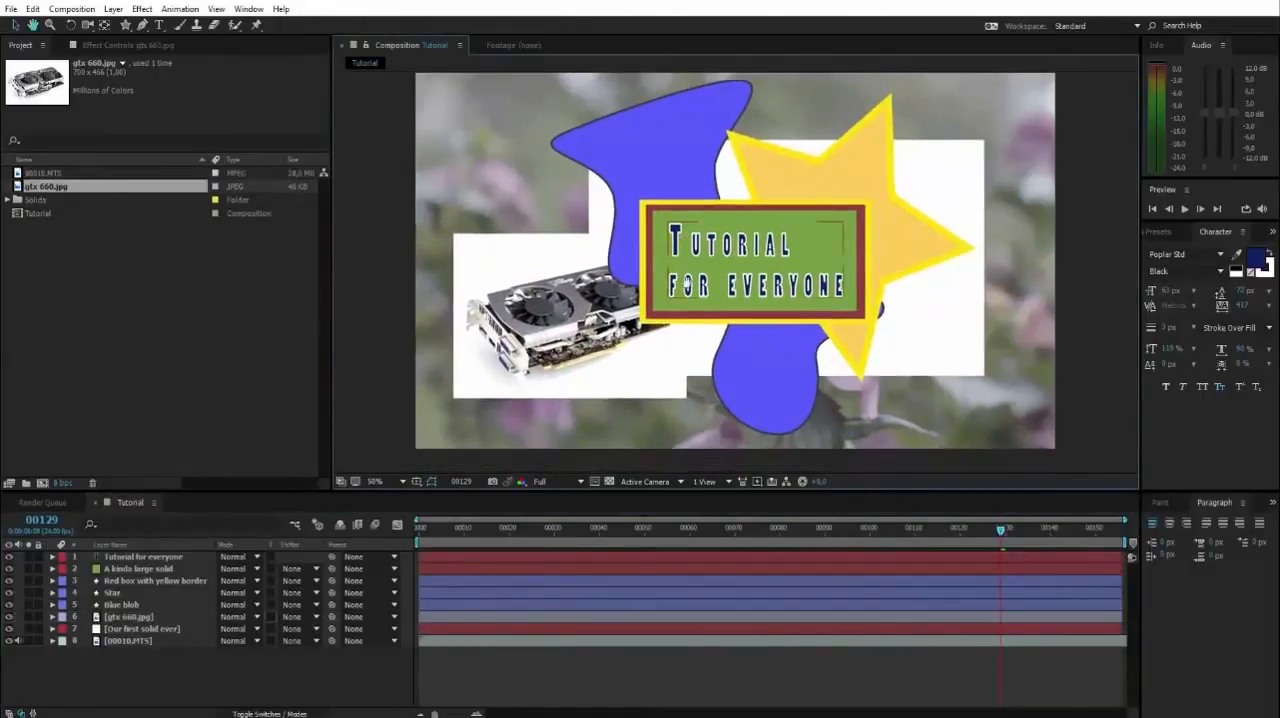
mouse_move(656, 405)
mouse_down()
mouse_move(658, 419)
mouse_move(614, 360)
mouse_move(652, 392)
mouse_up()
drag(512, 322, 511, 355)
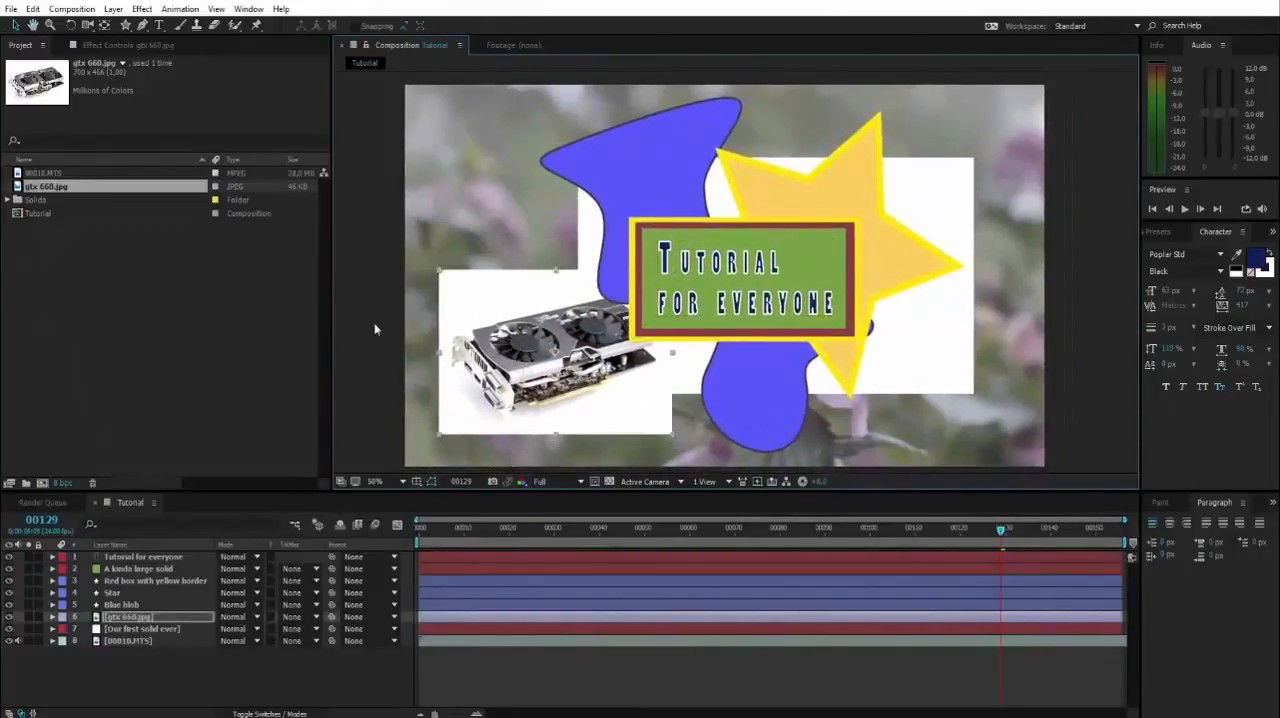
click(376, 328)
key(space)
mouse_move(636, 314)
mouse_down()
mouse_move(597, 326)
mouse_move(654, 310)
mouse_up()
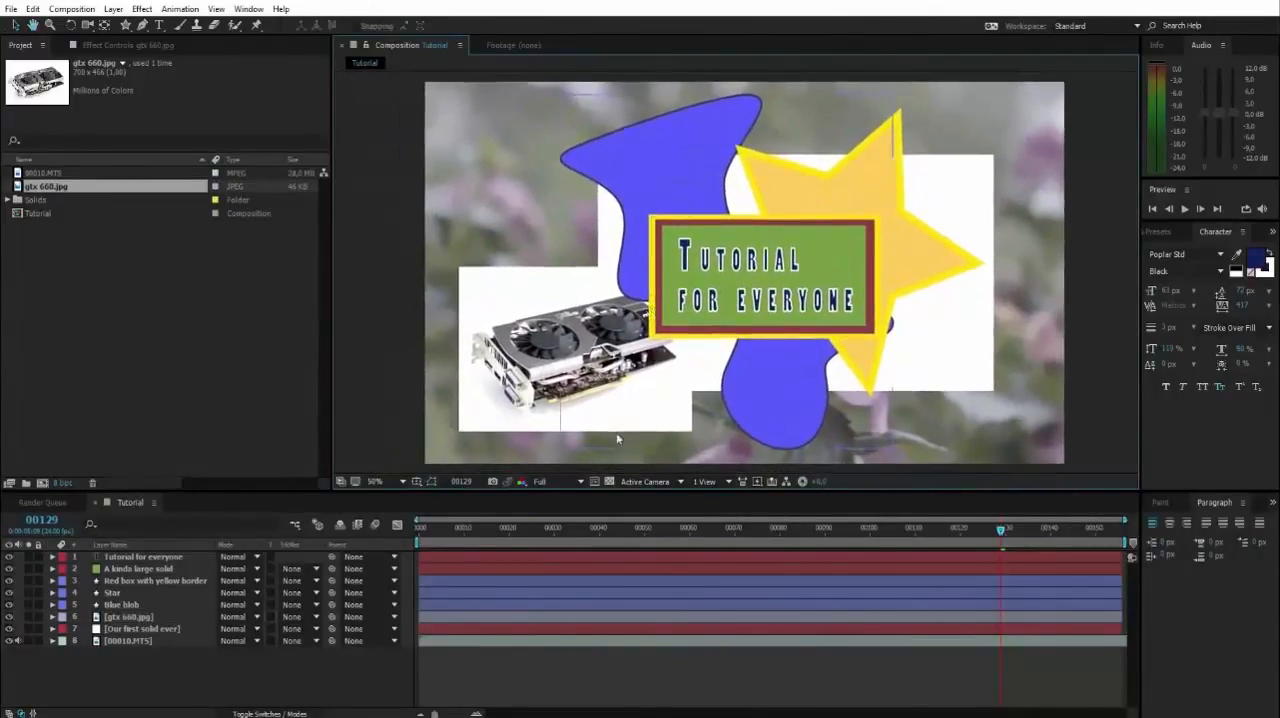
At frame 147, shift the blue blob to the frame's upper-left area and place its layer directly below gtx 660.jpg.
drag(997, 530, 1082, 530)
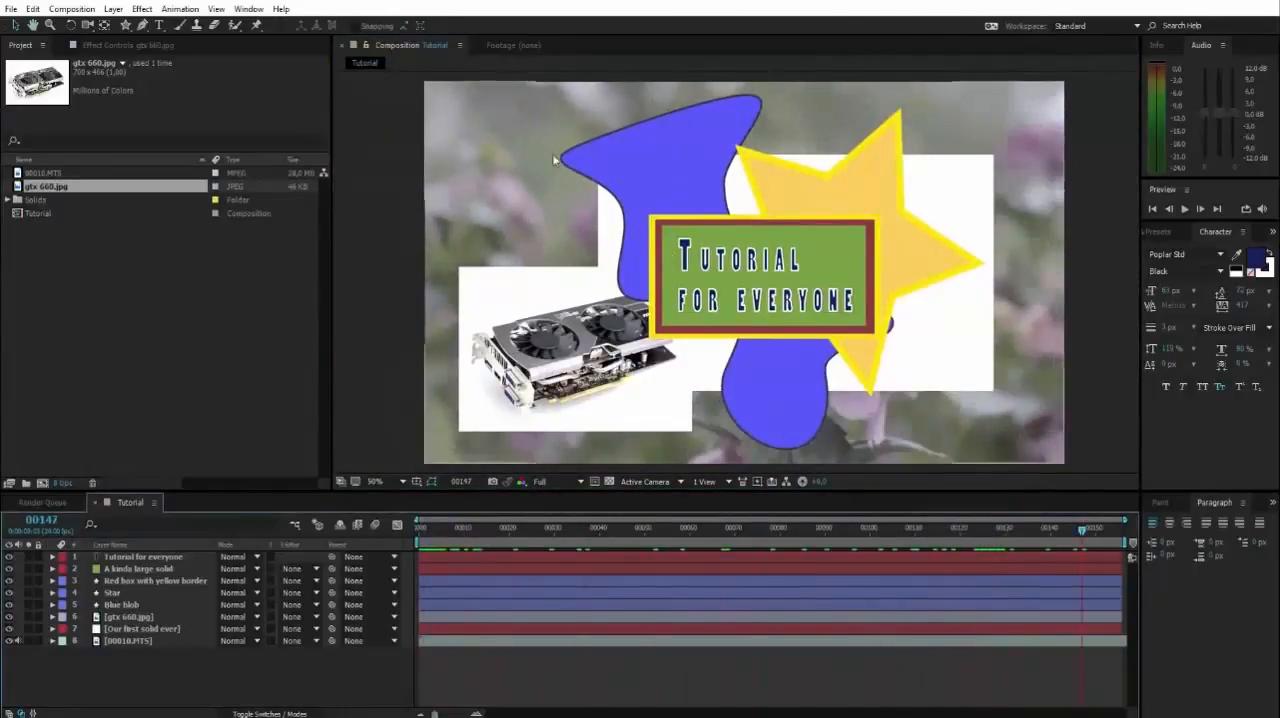
drag(651, 164, 503, 174)
key(Return)
key(Return)
drag(137, 604, 128, 617)
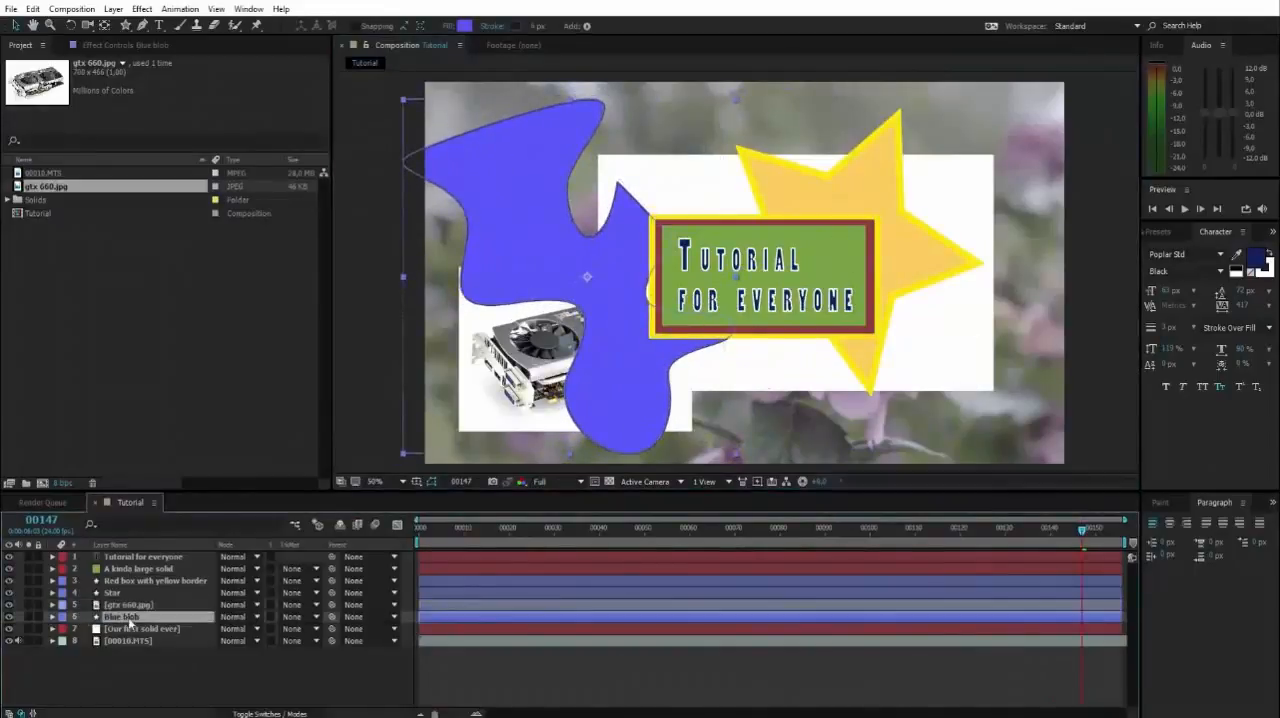
drag(530, 212, 526, 215)
key(Return)
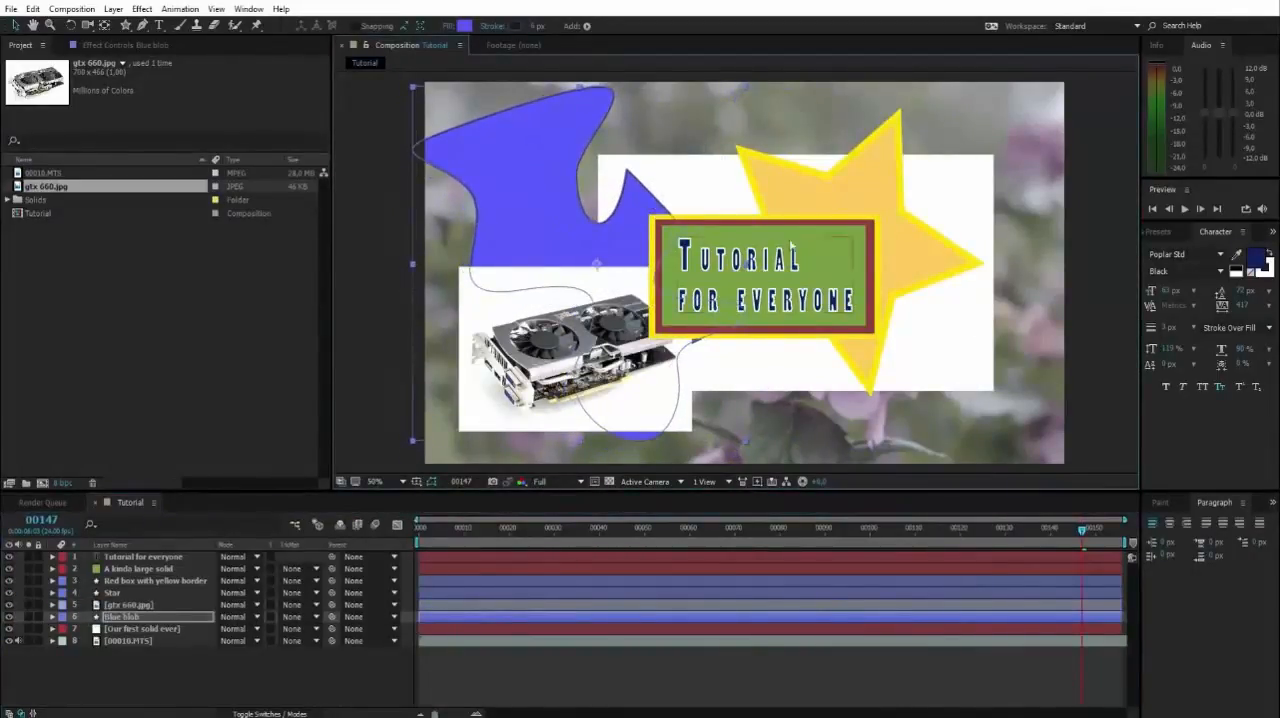
Select the layers Red box with yellow border, A kinda large solid and Tutorial for everyone, move them together slightly up and right, and deselect them.
click(126, 580)
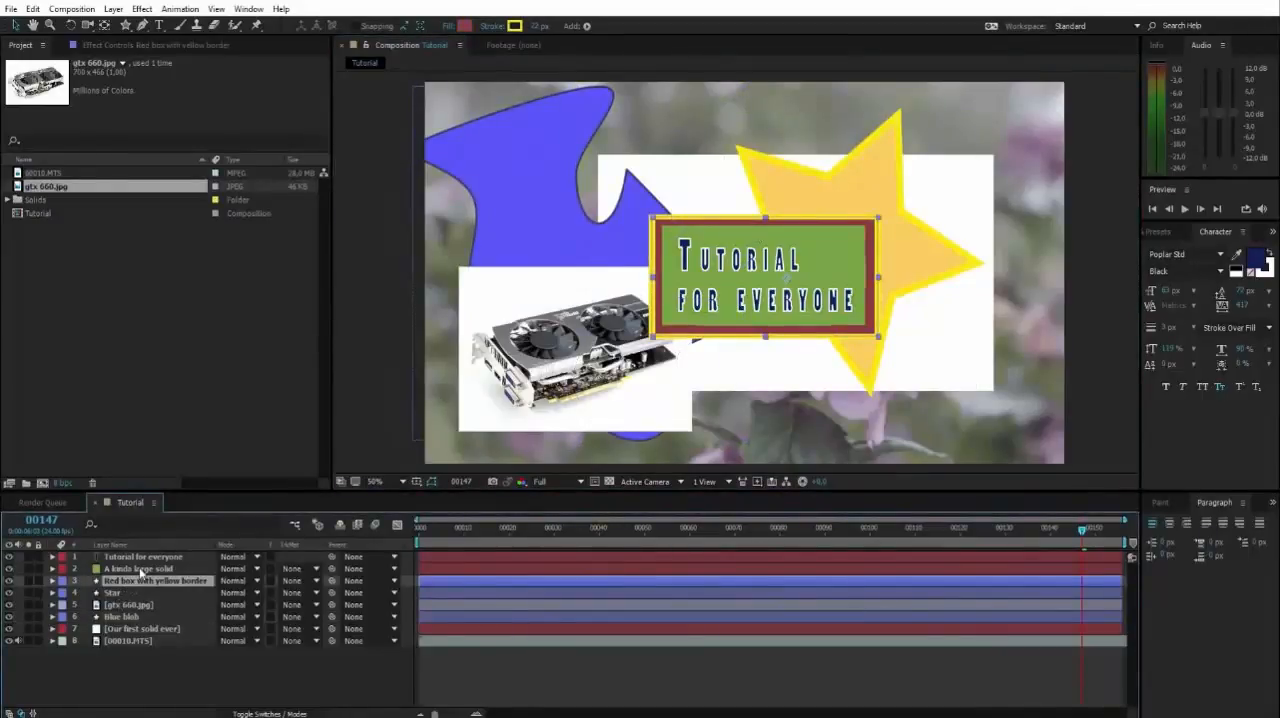
ctrl+click(141, 571)
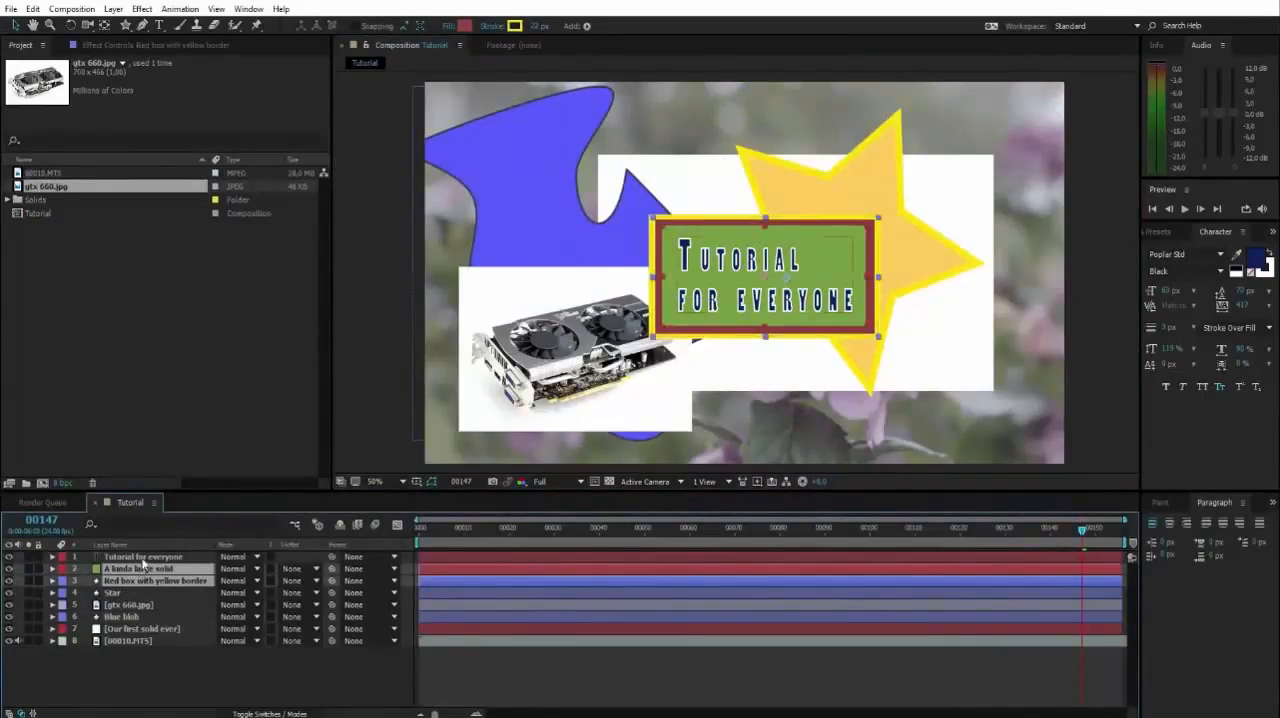
ctrl+click(175, 555)
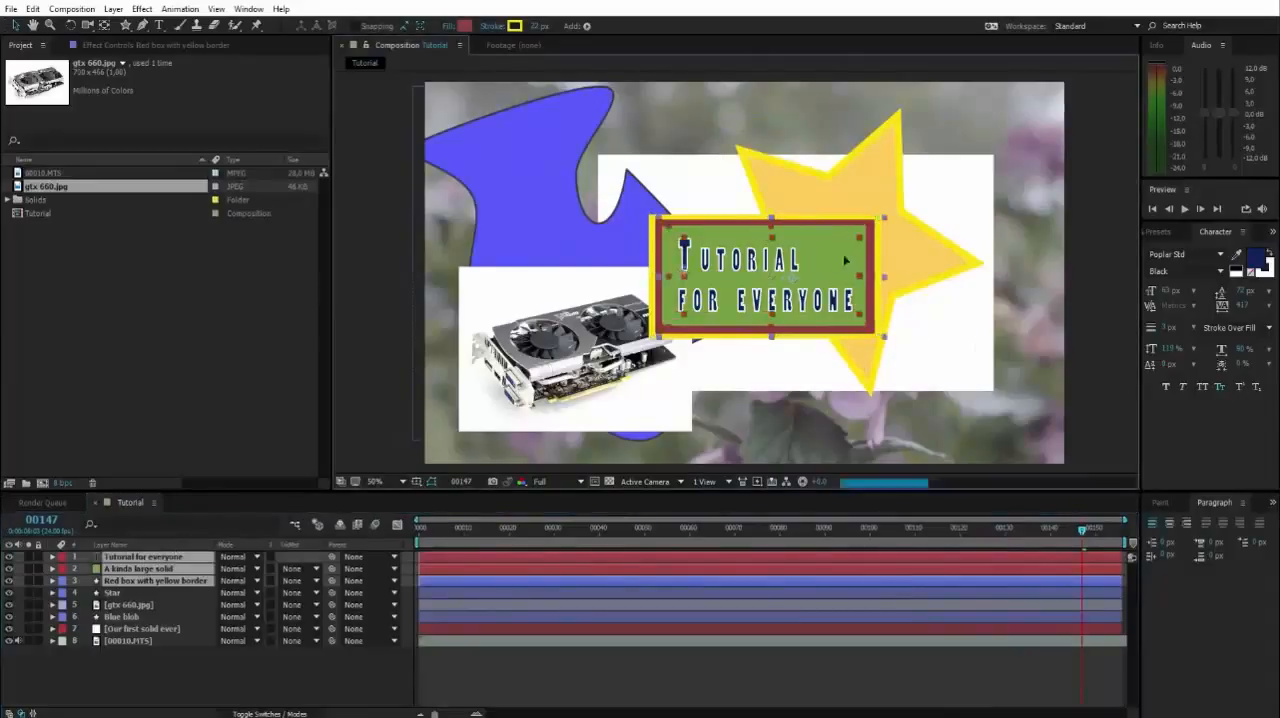
mouse_move(829, 263)
mouse_down()
mouse_move(843, 236)
mouse_move(830, 265)
mouse_move(839, 256)
mouse_up()
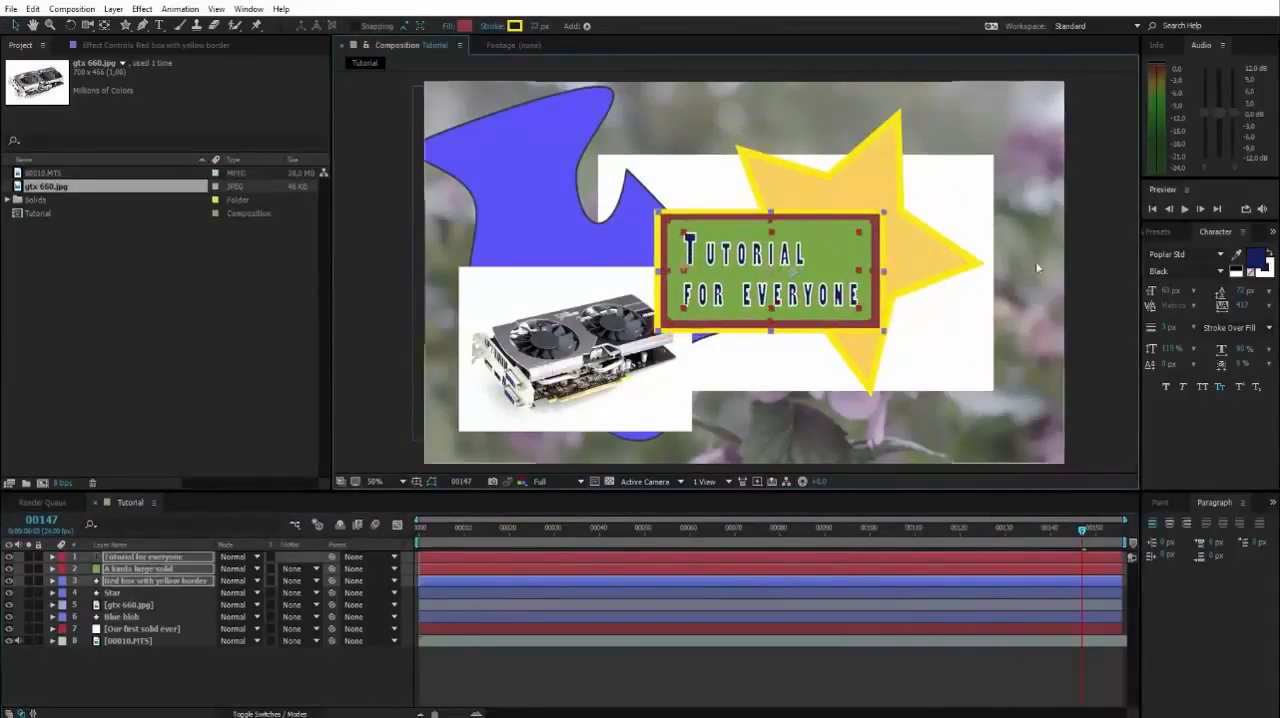
key(space)
mouse_move(1067, 246)
mouse_down()
mouse_move(1057, 260)
mouse_move(1053, 237)
mouse_up()
drag(916, 257, 913, 260)
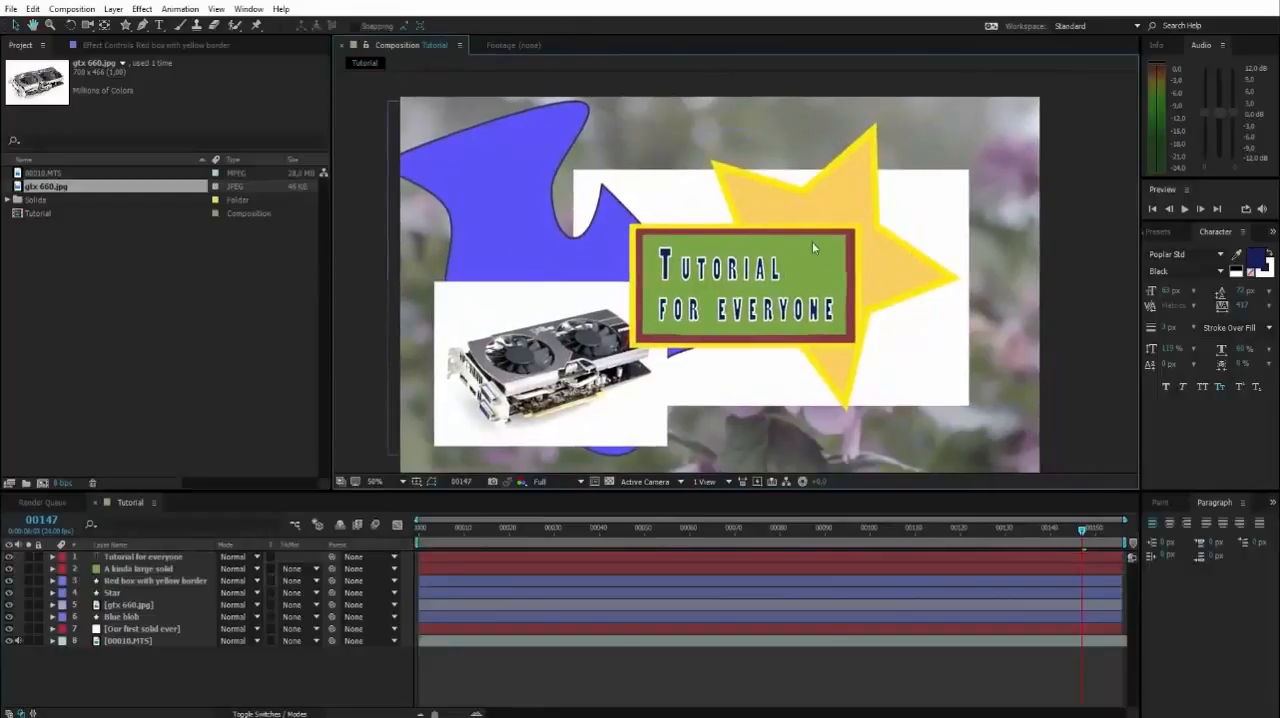
Select the title text, green solid and red box directly in the composition view and move them together slightly down and left.
click(820, 308)
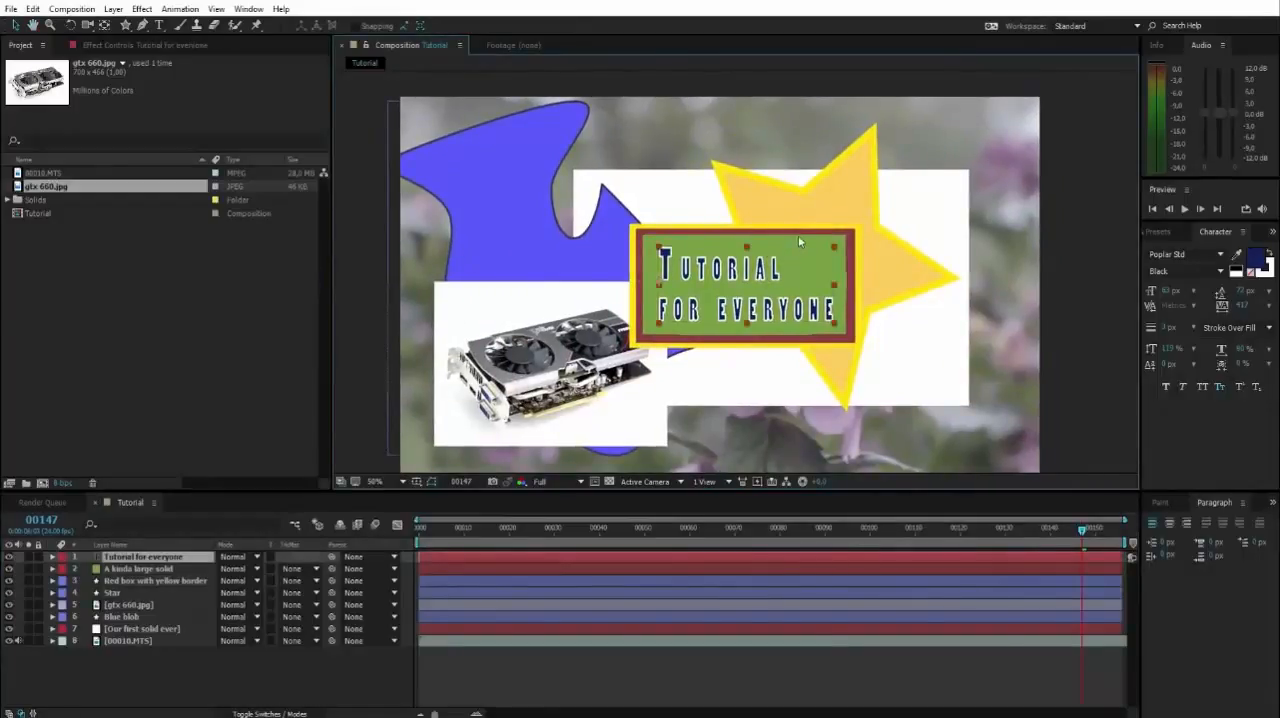
shift+click(799, 238)
shift+click(809, 231)
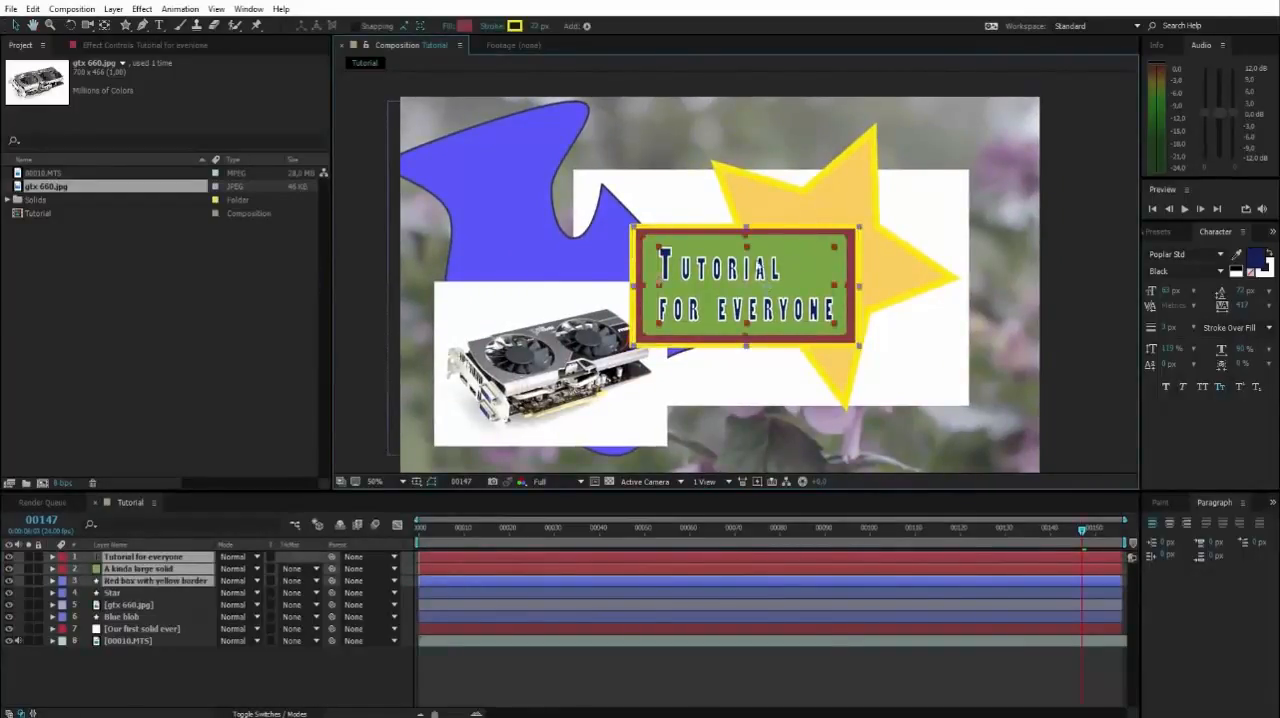
mouse_move(793, 268)
mouse_down()
mouse_move(825, 290)
mouse_move(784, 272)
mouse_up()
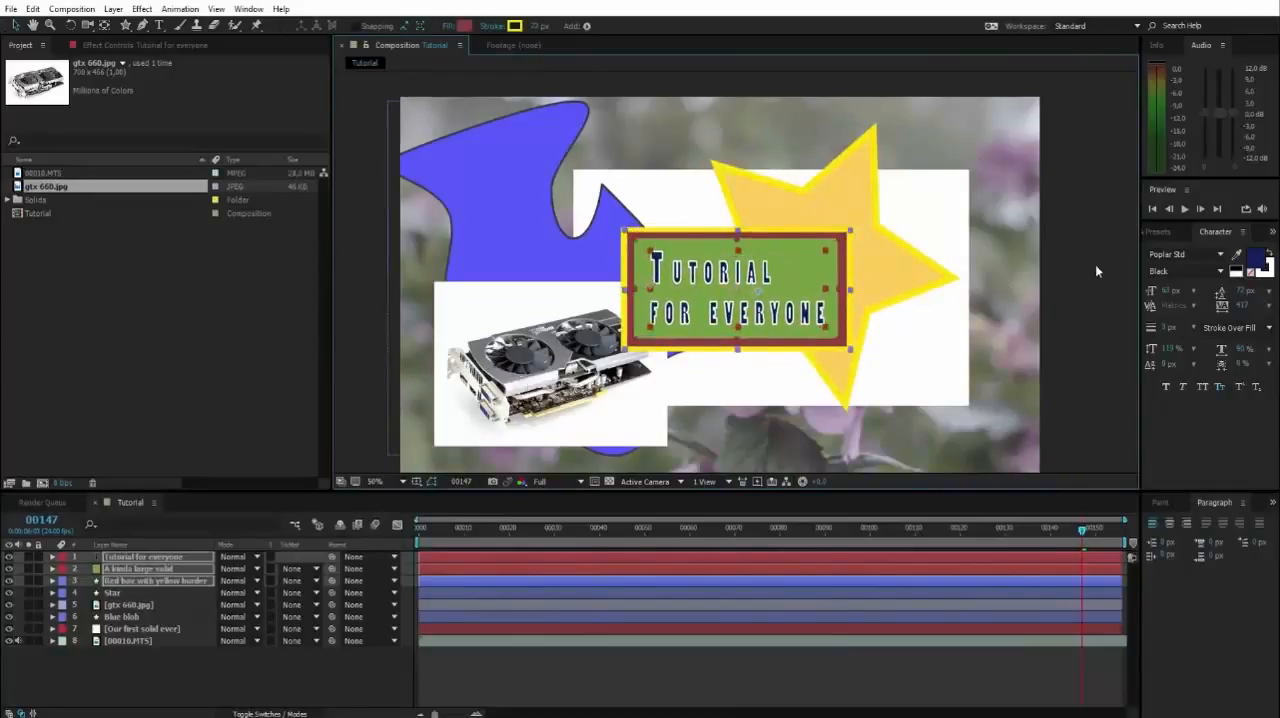
click(1095, 266)
Nudge only the Tutorial for everyone text slightly to the left inside the green box and deselect it.
click(733, 274)
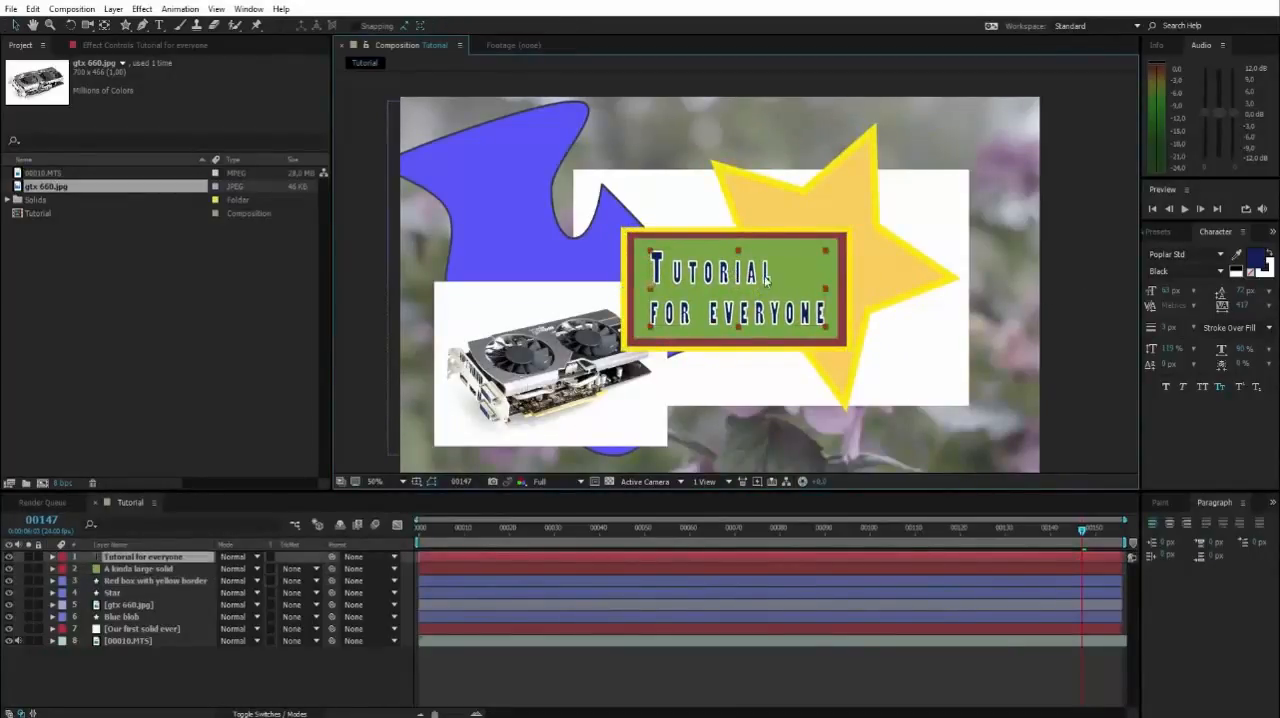
drag(767, 279, 765, 278)
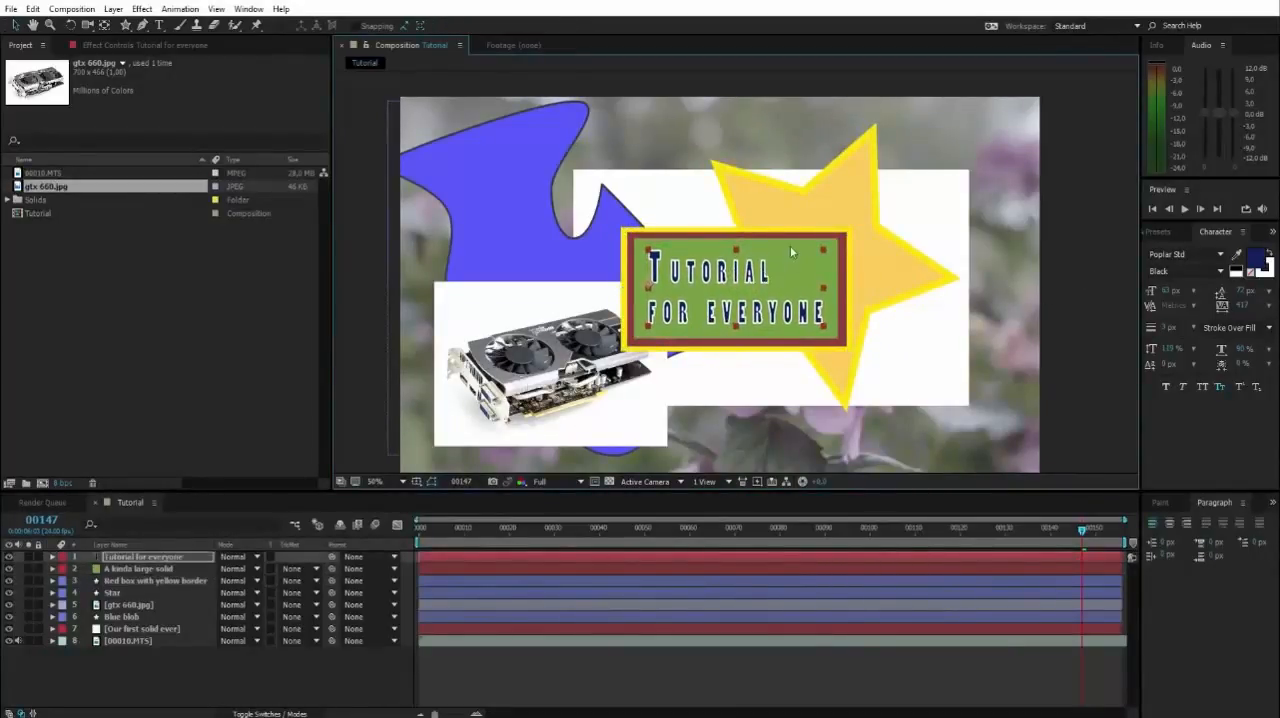
shift+click(783, 236)
click(1075, 250)
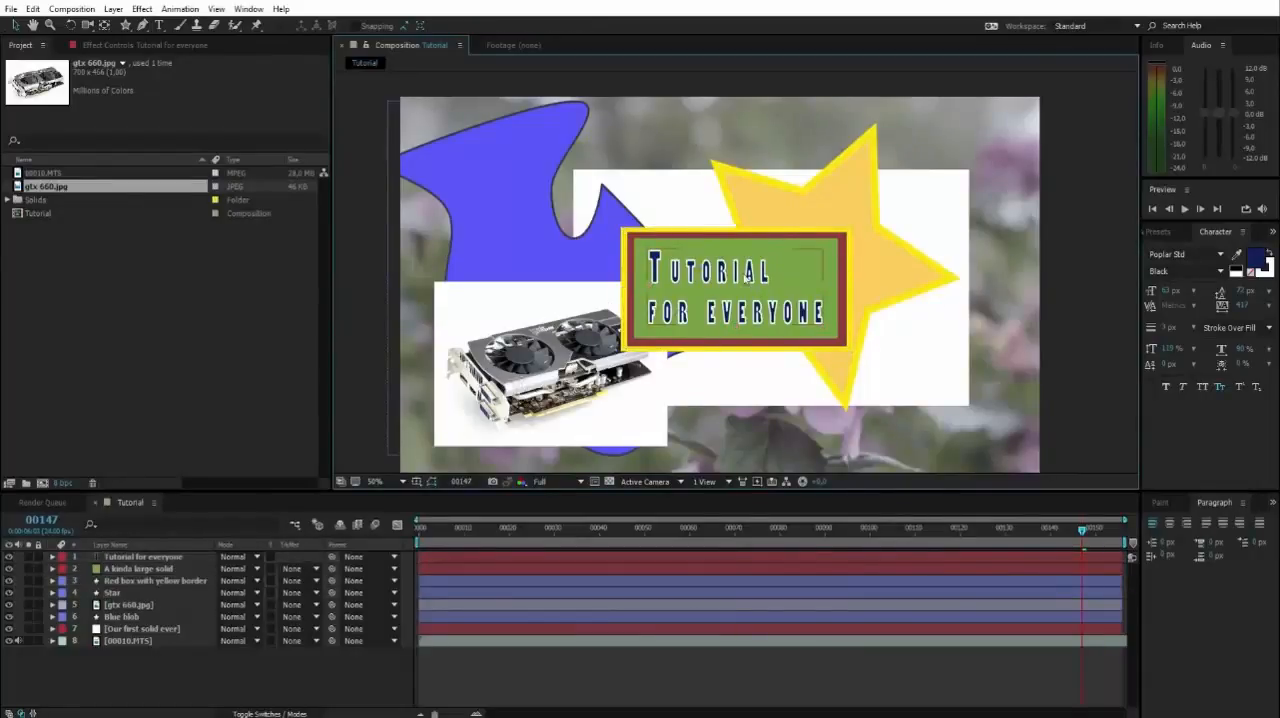
Move the title text alone out of the green box to the star's right side, and undo the move.
click(135, 557)
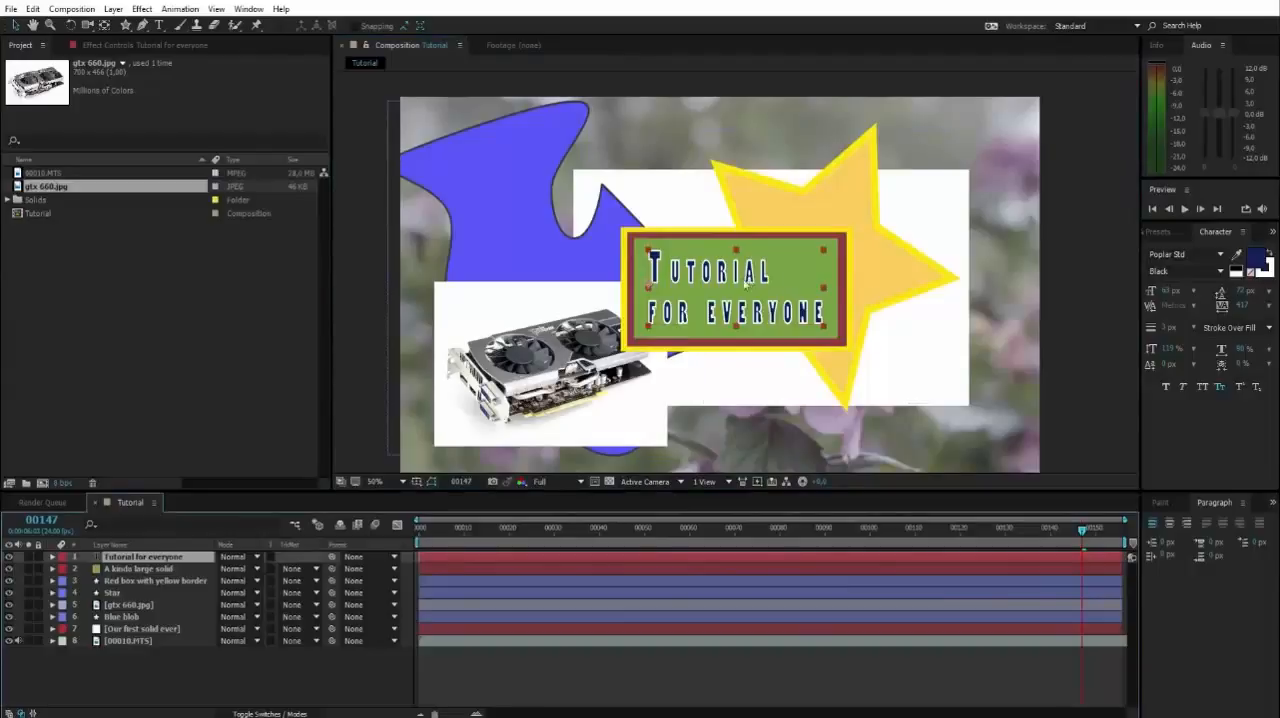
drag(737, 278, 992, 278)
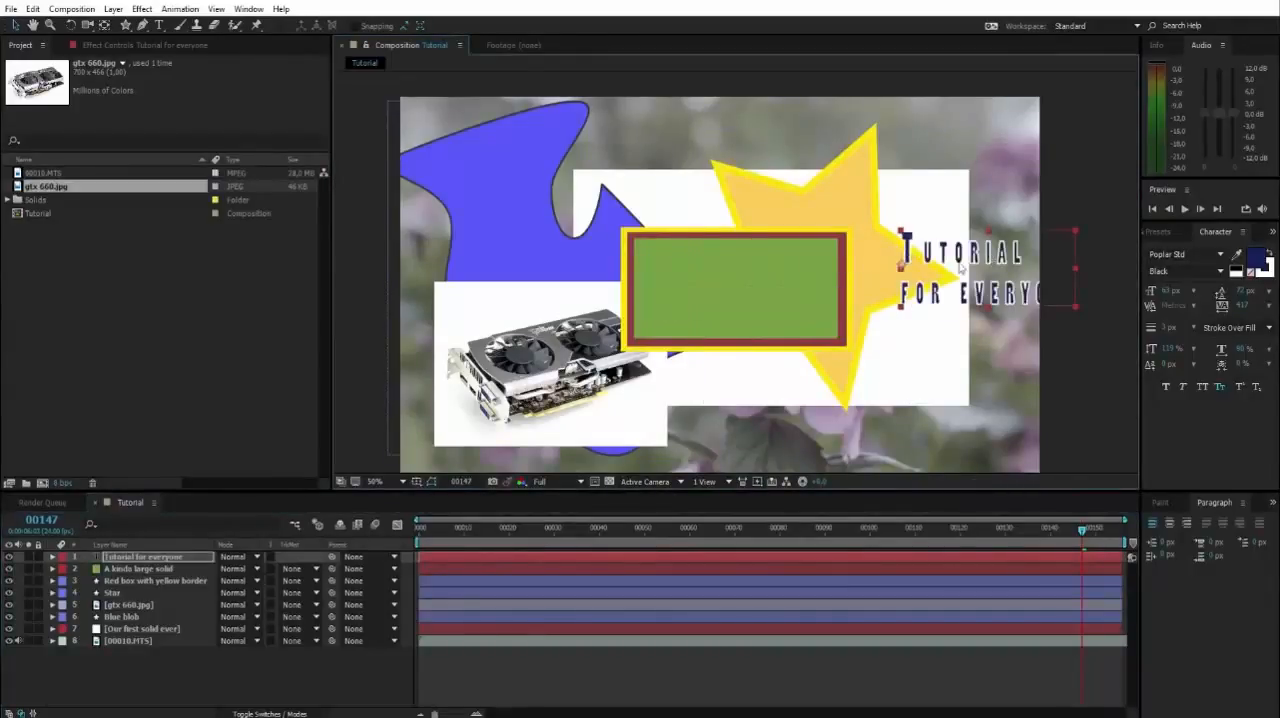
key(ctrl+z)
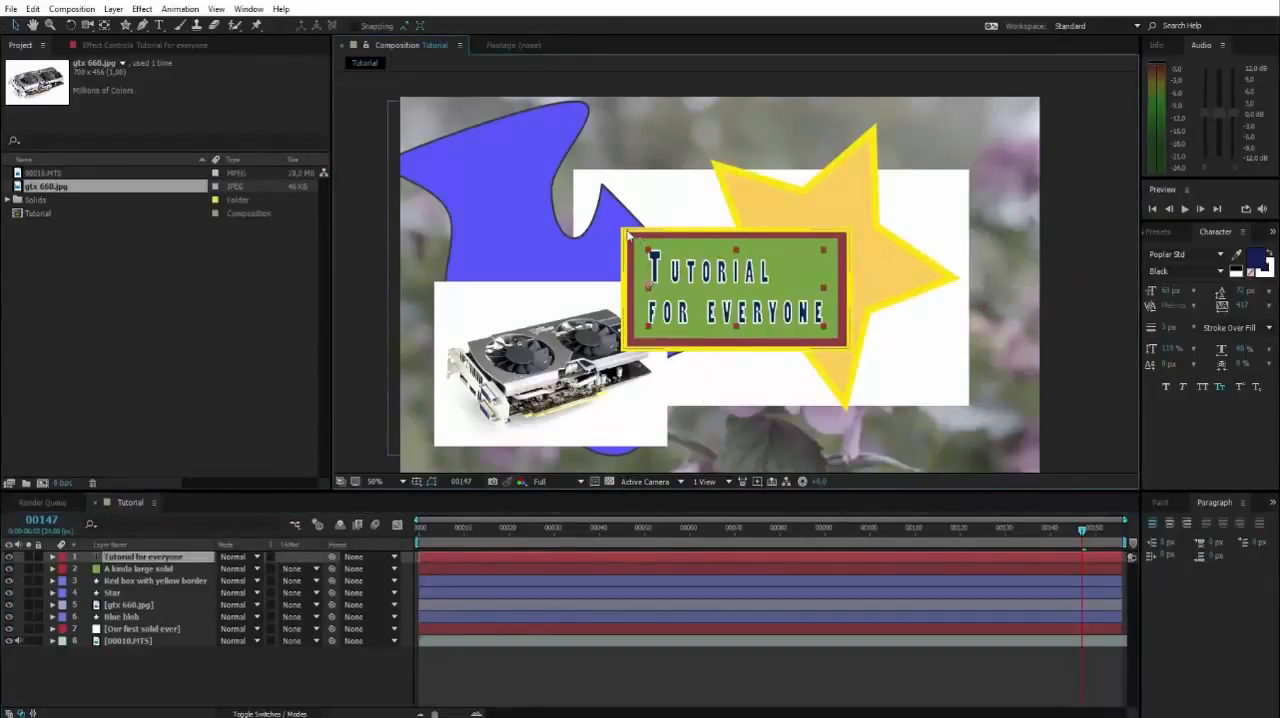
Select the top three title layers as a range, from Tutorial for everyone to Red box with yellow border, and shift them slightly down and left.
click(632, 246)
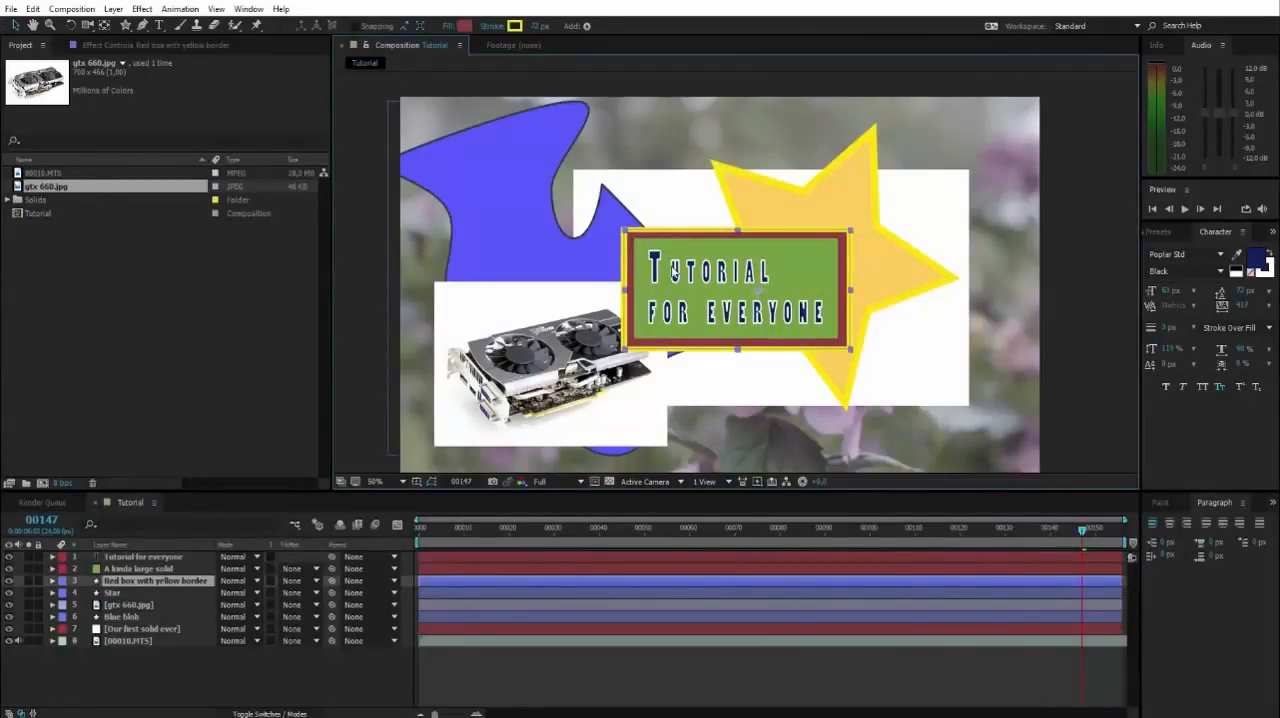
click(184, 568)
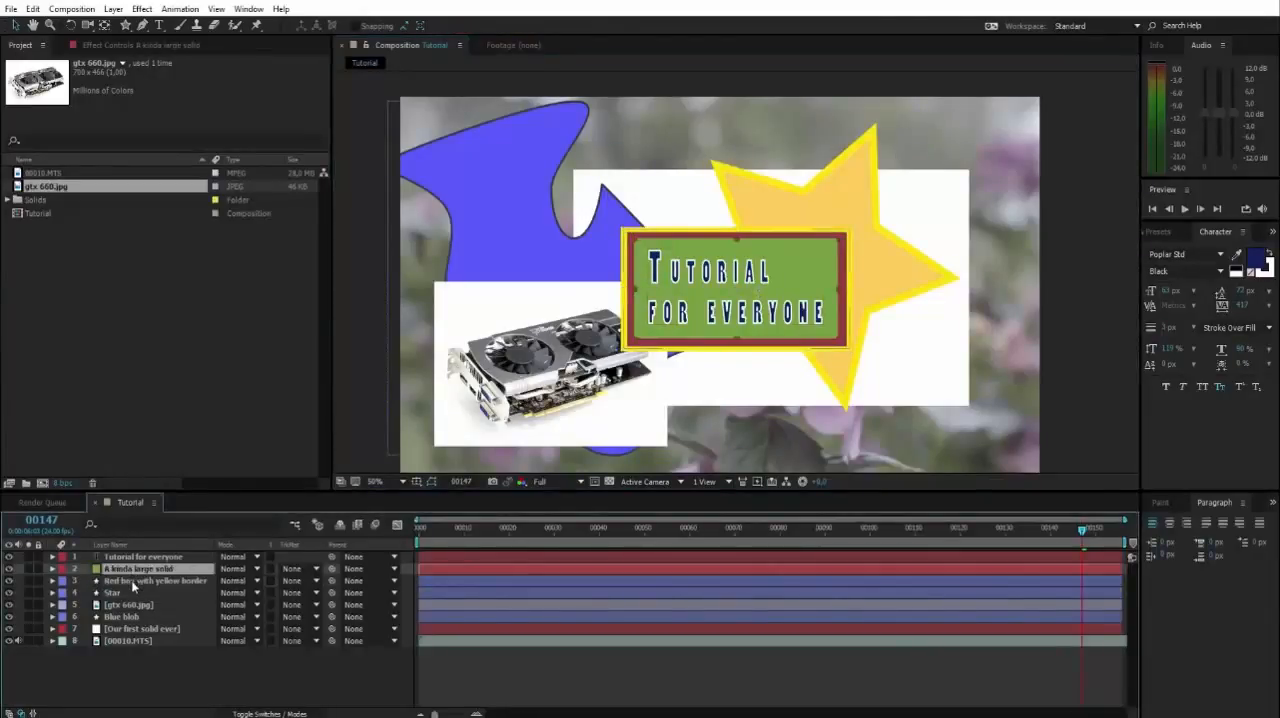
click(148, 557)
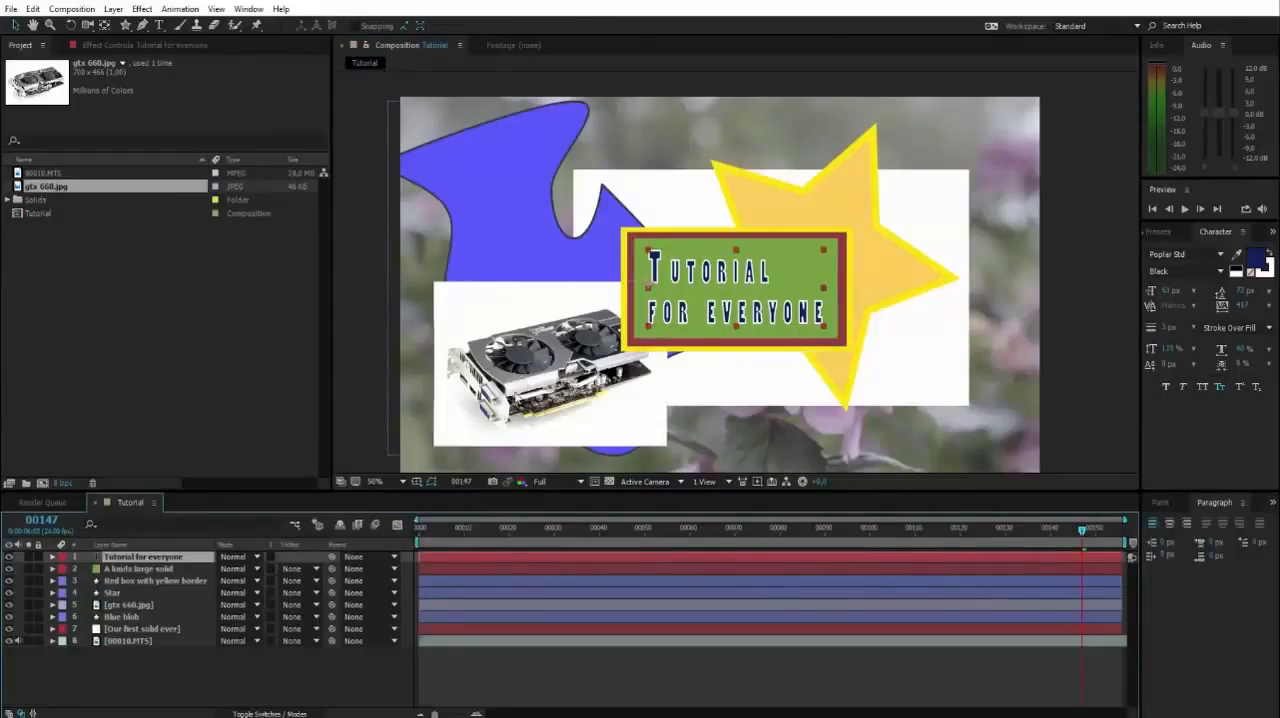
shift+click(130, 584)
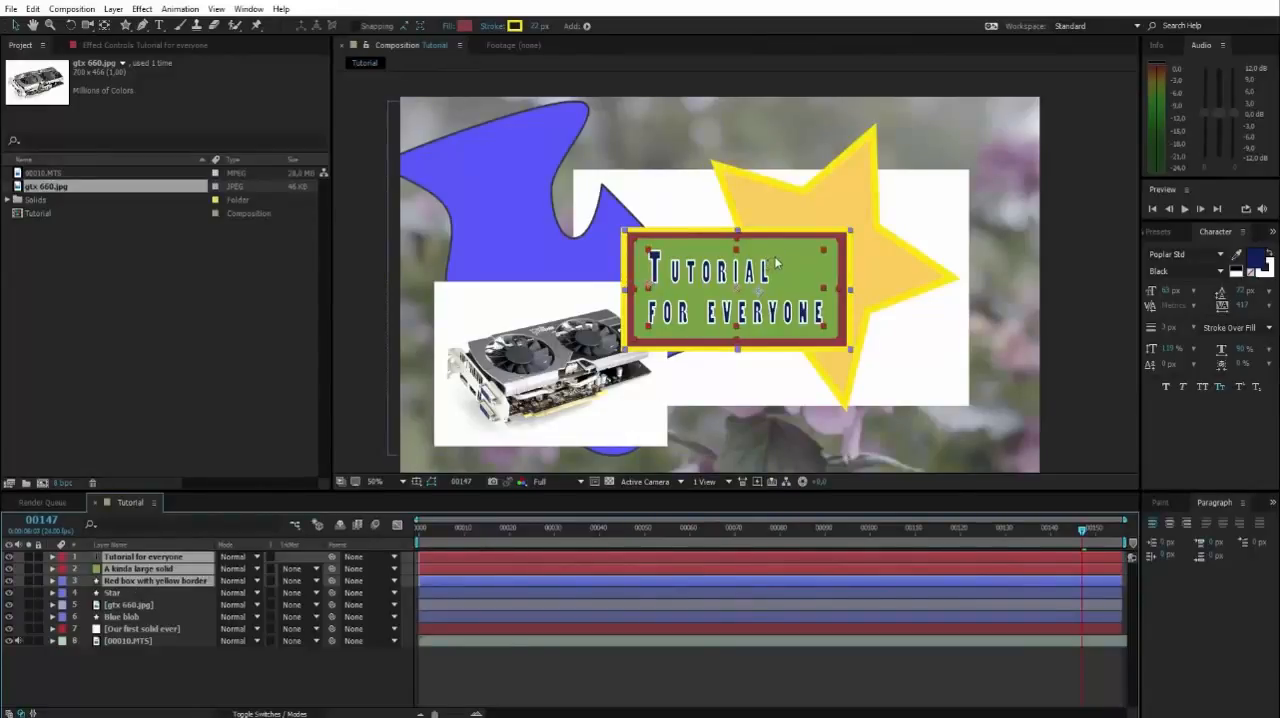
drag(776, 262, 772, 266)
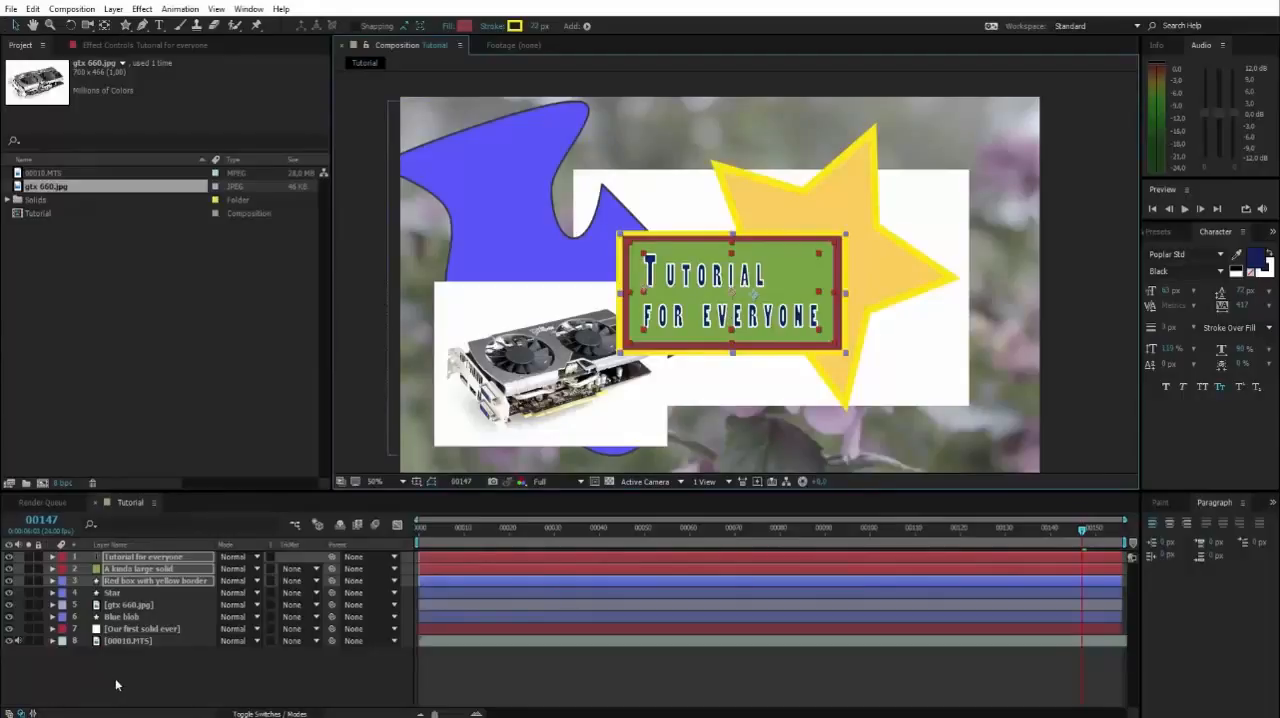
Pre-compose the title text, green solid and red box layers into a new composition named Title, moving all attributes into it.
click(139, 557)
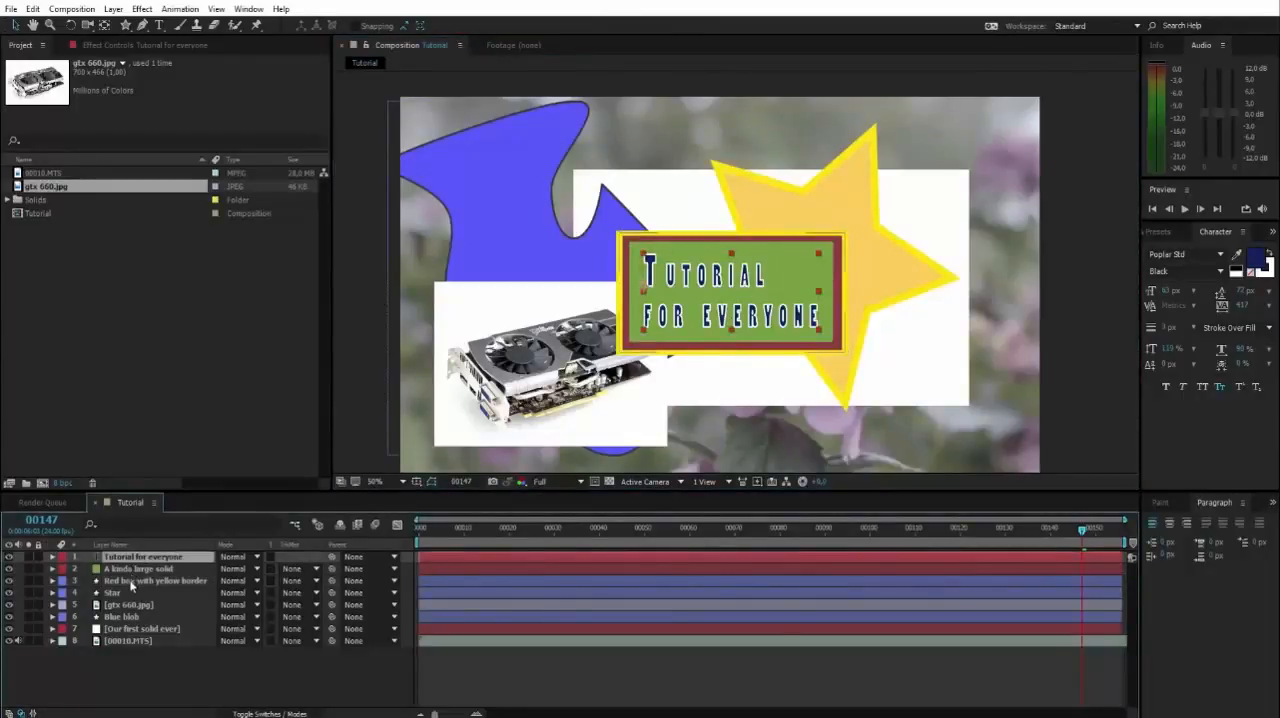
shift+click(130, 583)
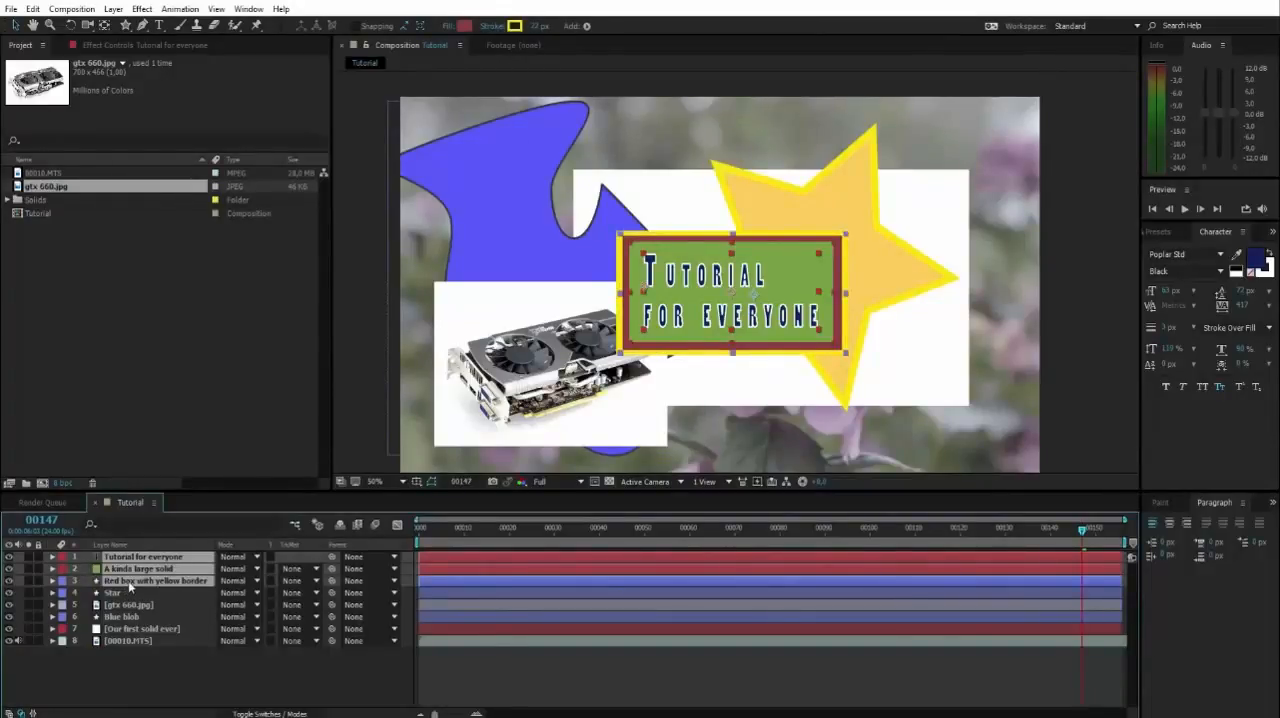
right_click(129, 585)
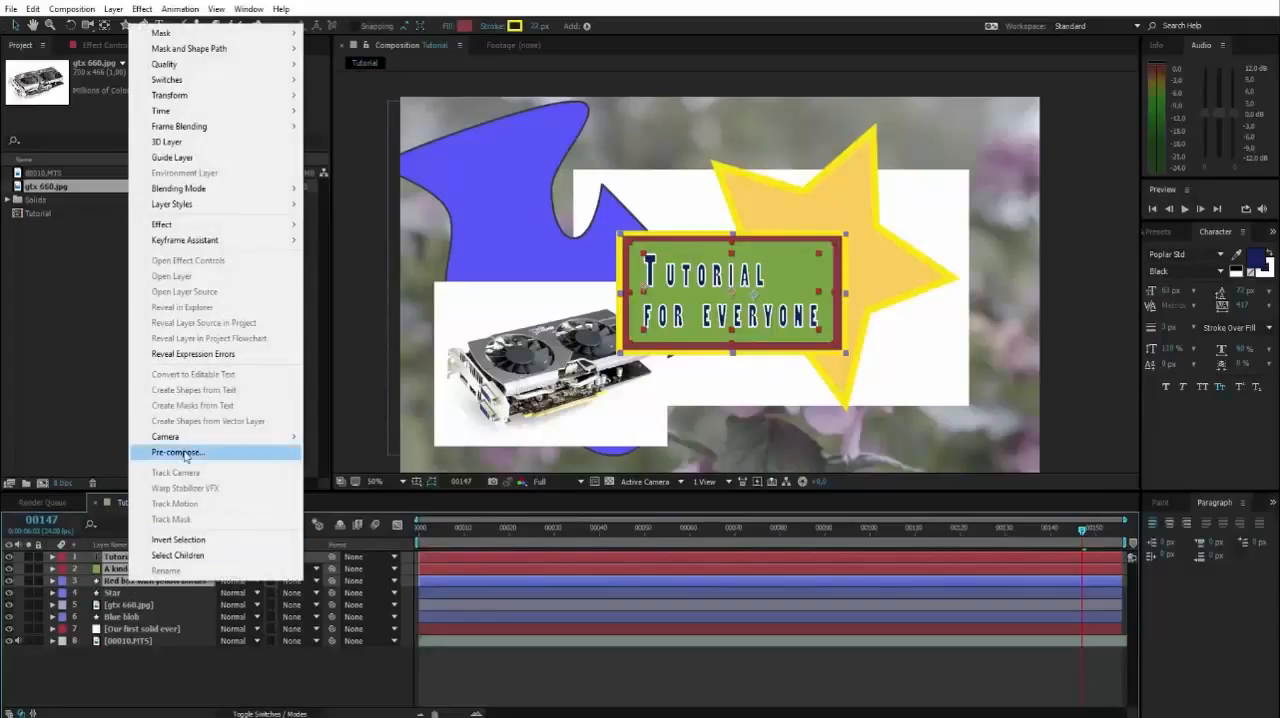
click(117, 585)
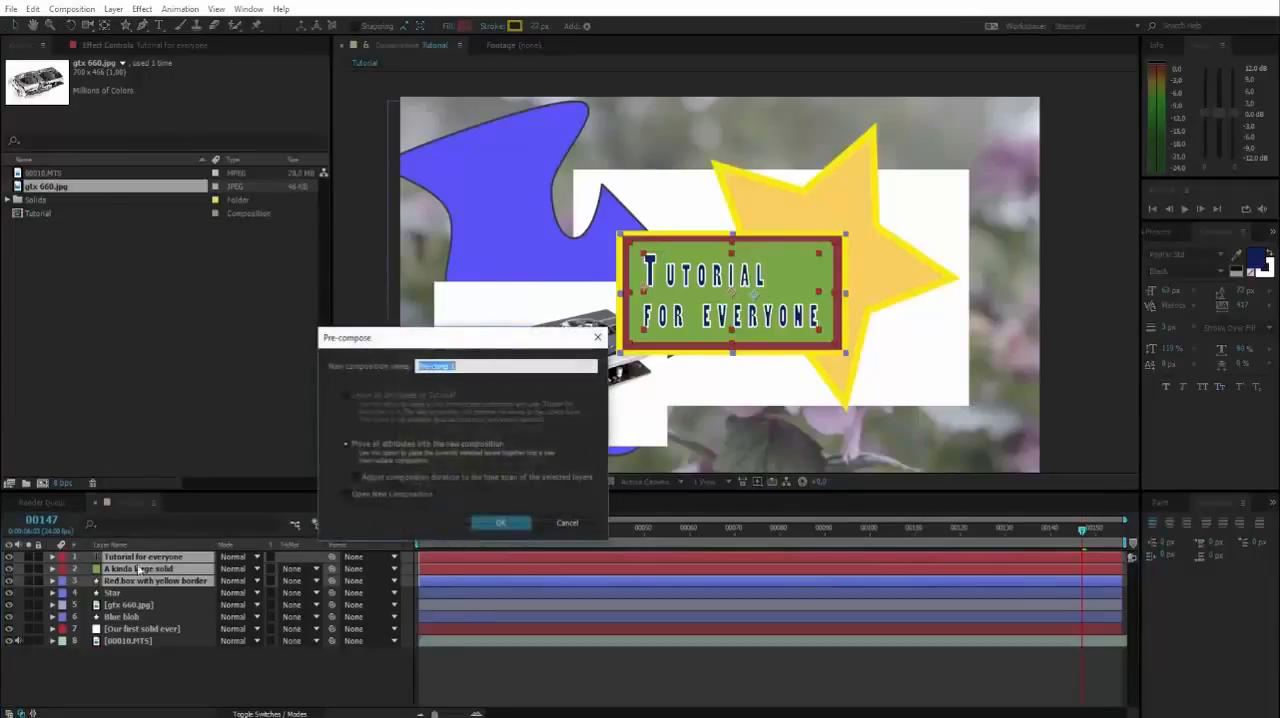
drag(434, 338, 633, 355)
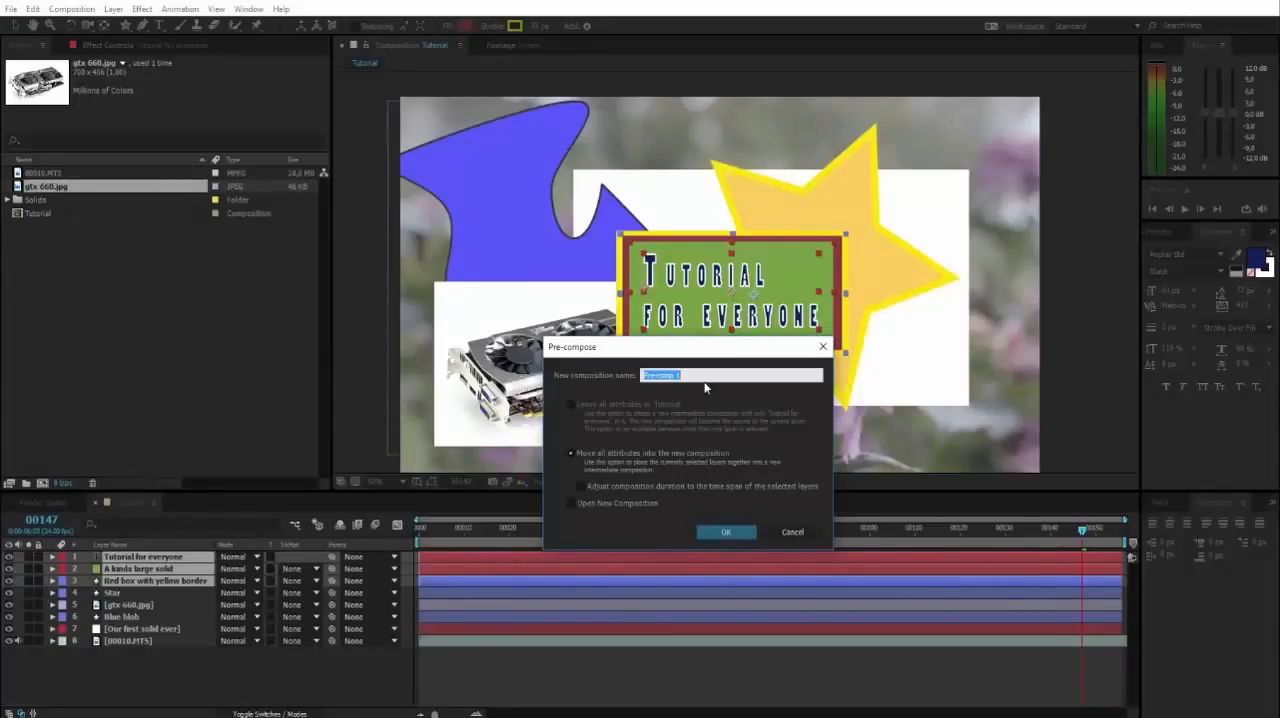
text(Title)
click(726, 532)
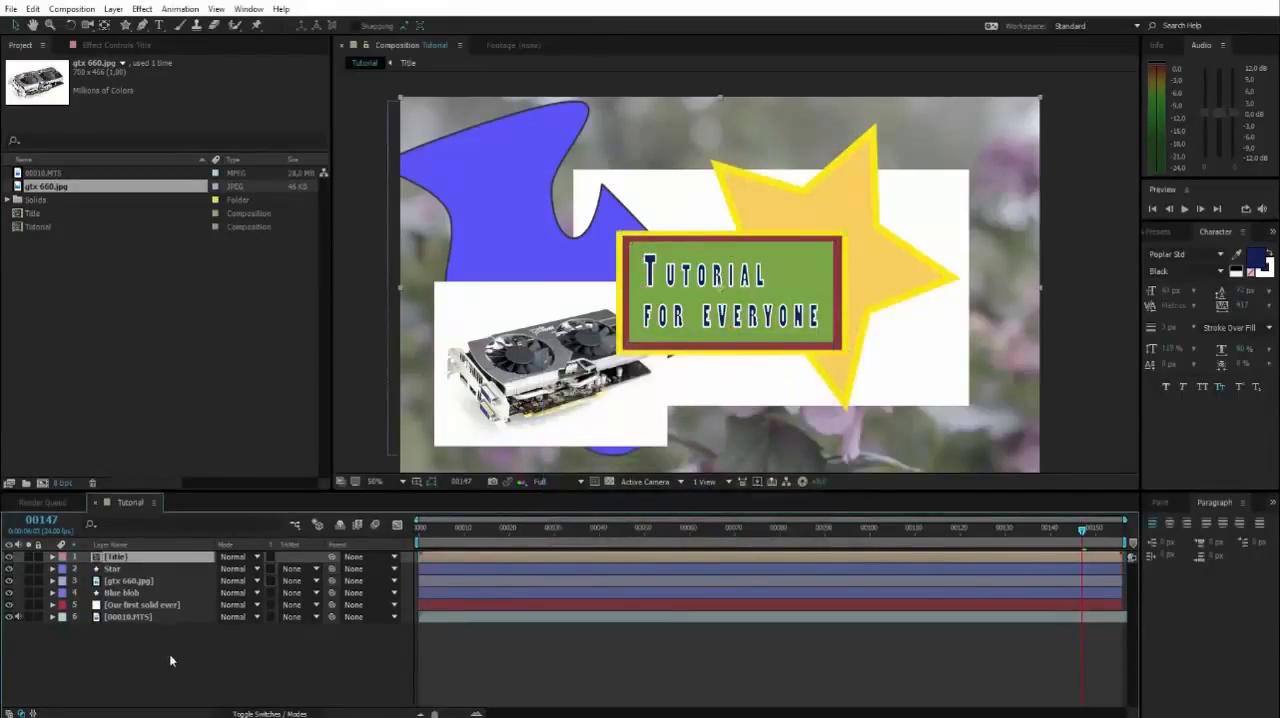
Compare the new pre-comp with its neighbouring layers by selecting Star, gtx 660.jpg and finally Title.
click(115, 568)
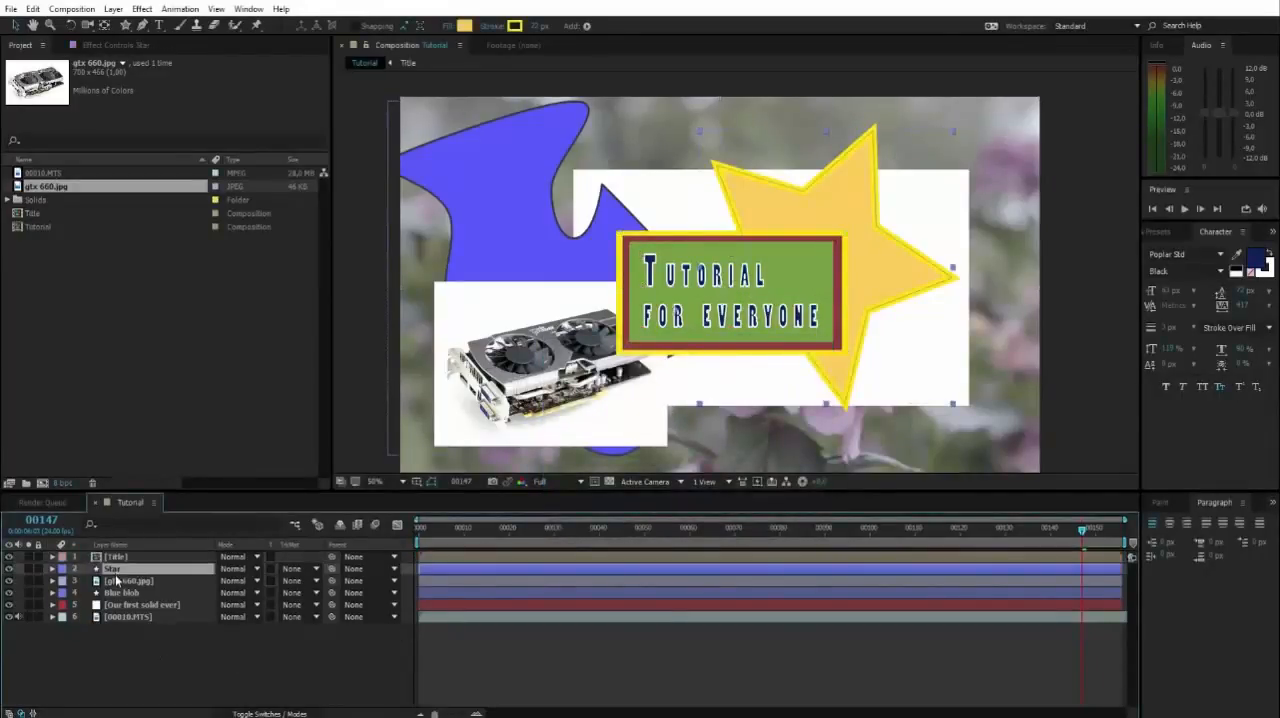
click(116, 580)
click(119, 558)
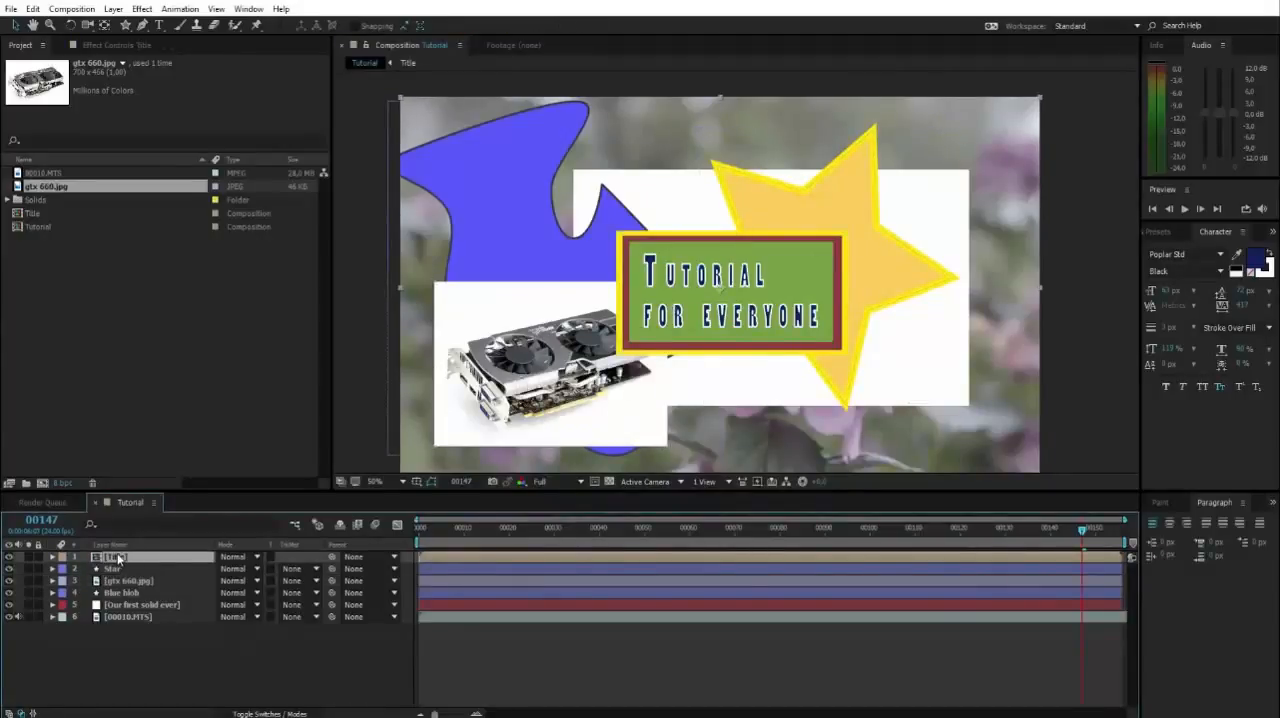
Scrub the Tutorial timeline to frame 00048 and select the Title composition among the project items.
click(625, 535)
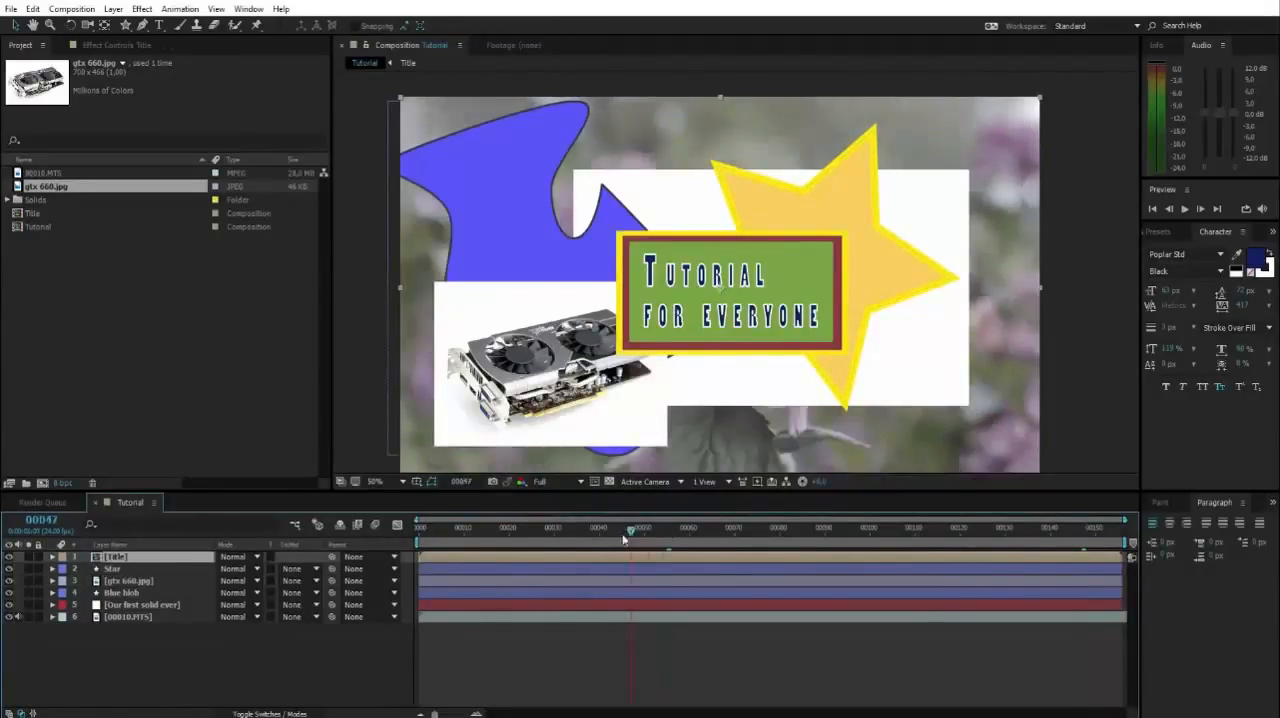
mouse_move(625, 538)
mouse_down()
mouse_move(605, 566)
mouse_move(766, 533)
mouse_move(949, 533)
mouse_move(635, 533)
mouse_up()
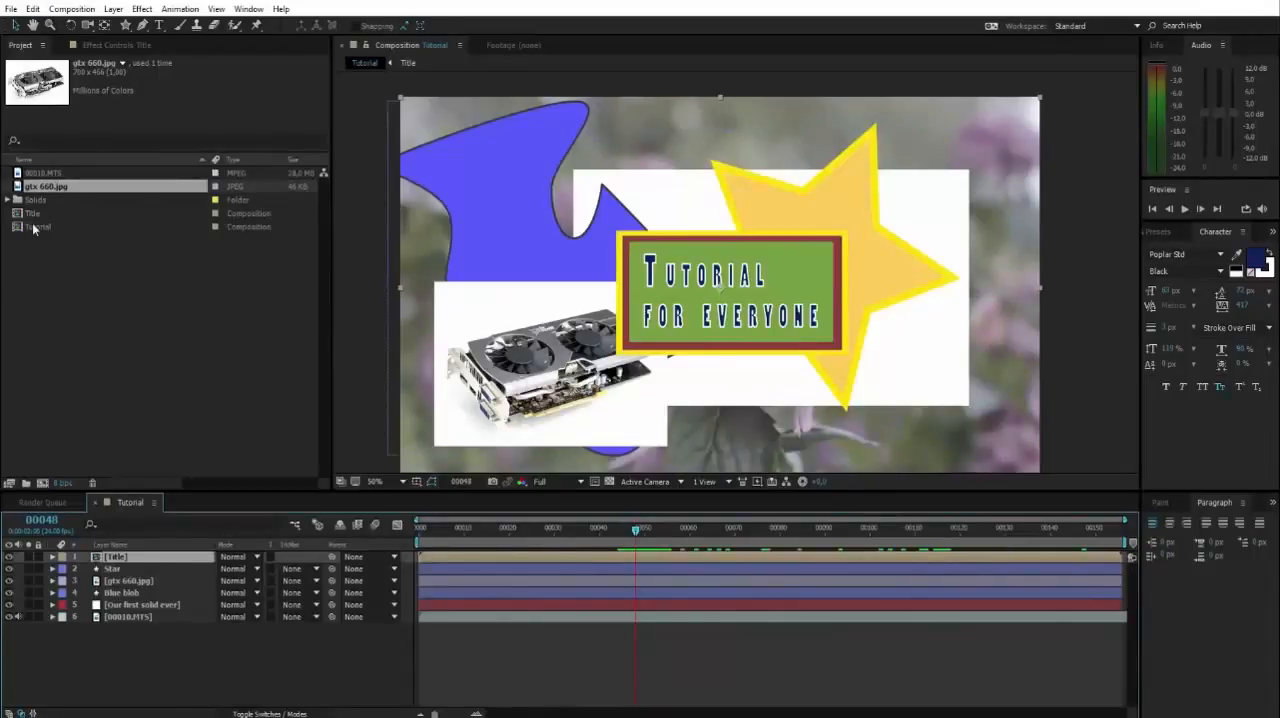
click(246, 214)
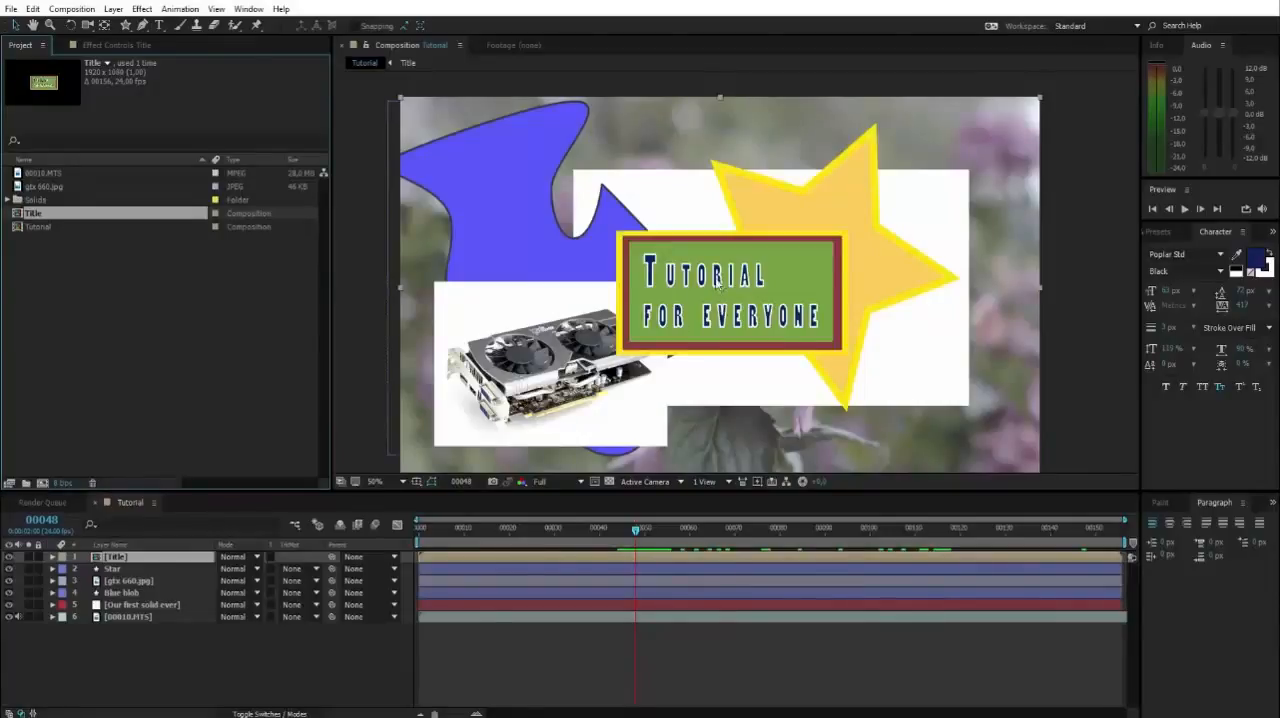
Compare the Star and Title layers in the Tutorial composition, clear the selection and reselect the Title pre-comp layer.
click(115, 569)
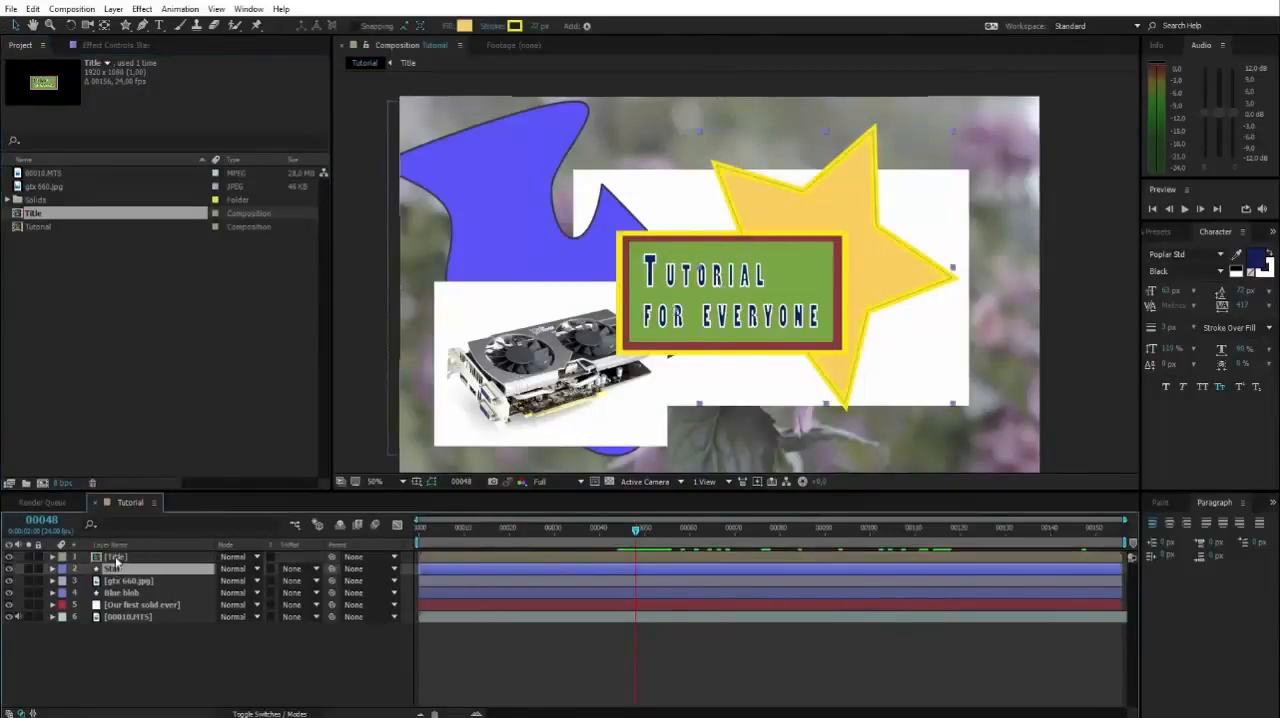
click(117, 557)
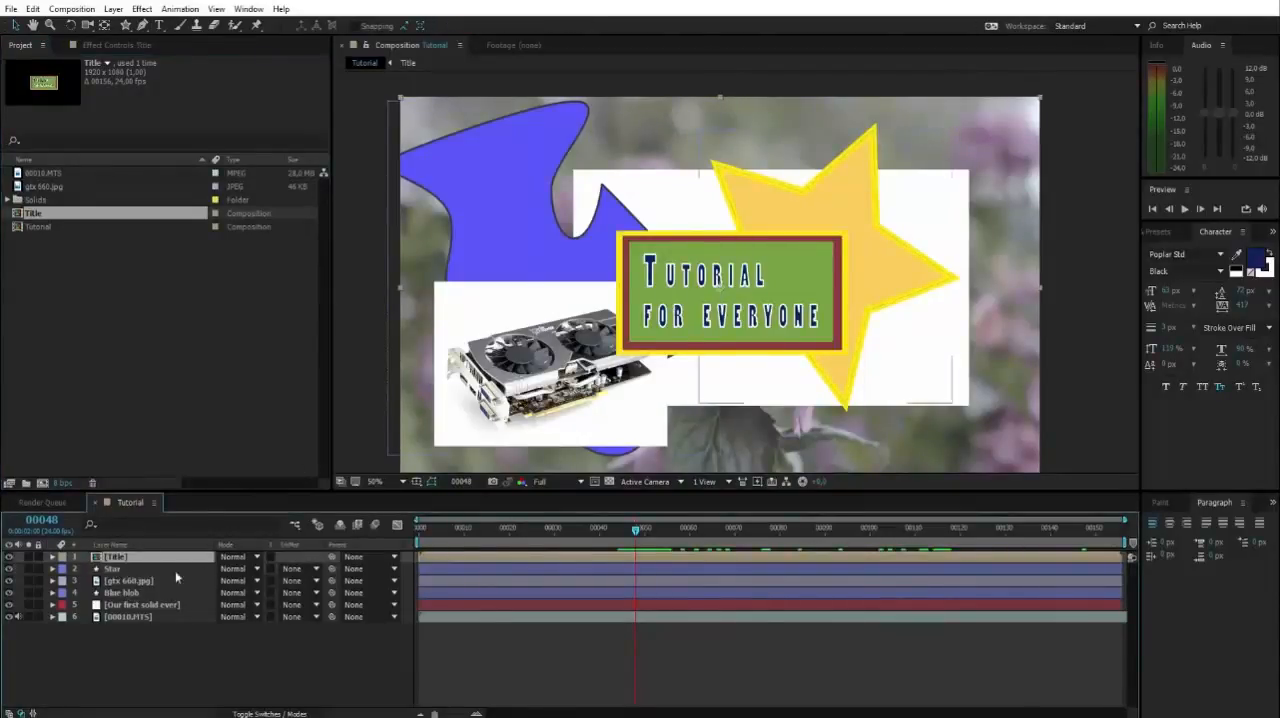
drag(158, 635, 113, 557)
click(109, 651)
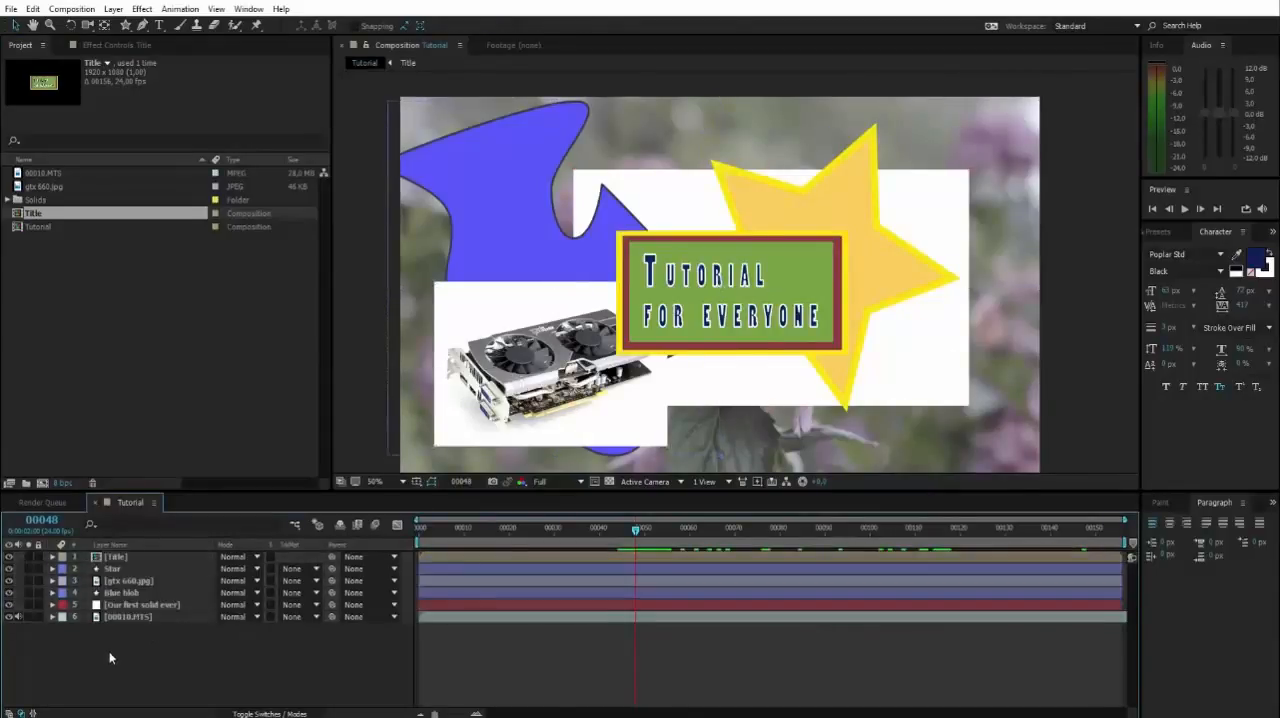
click(113, 557)
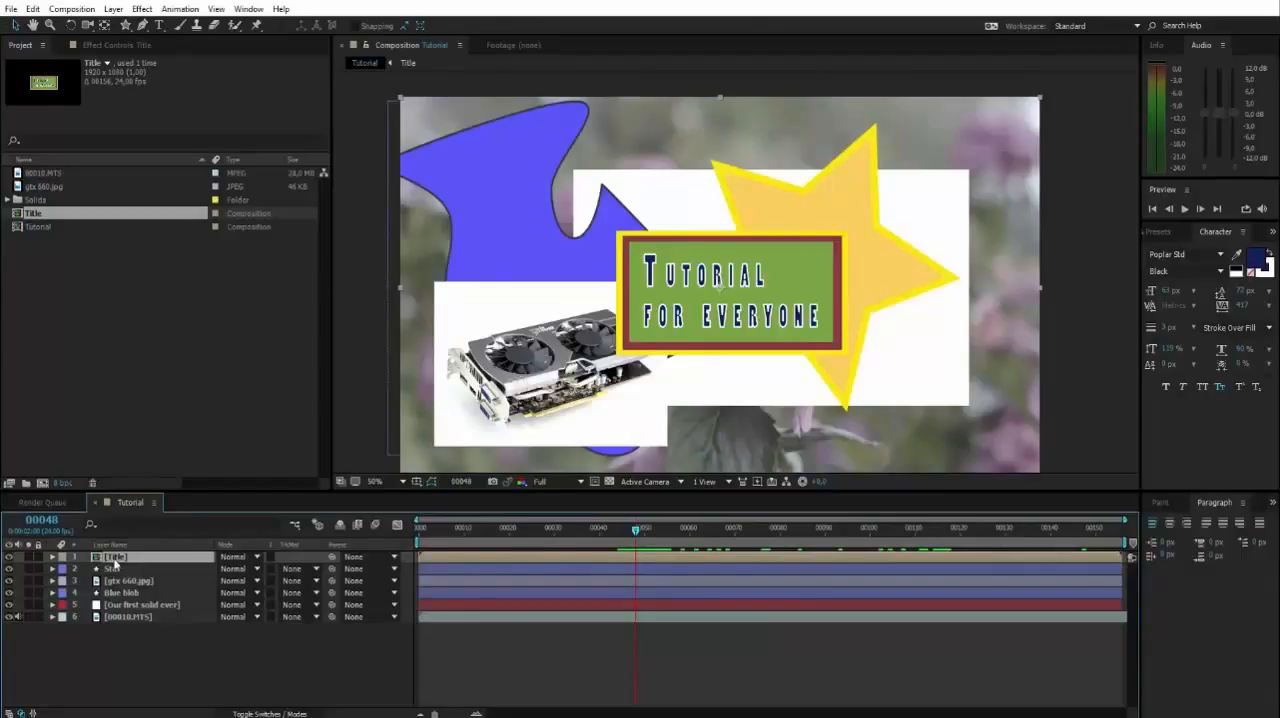
Open the Title pre-comp and inspect its layers, ending with A kinda large solid selected.
double_click(115, 560)
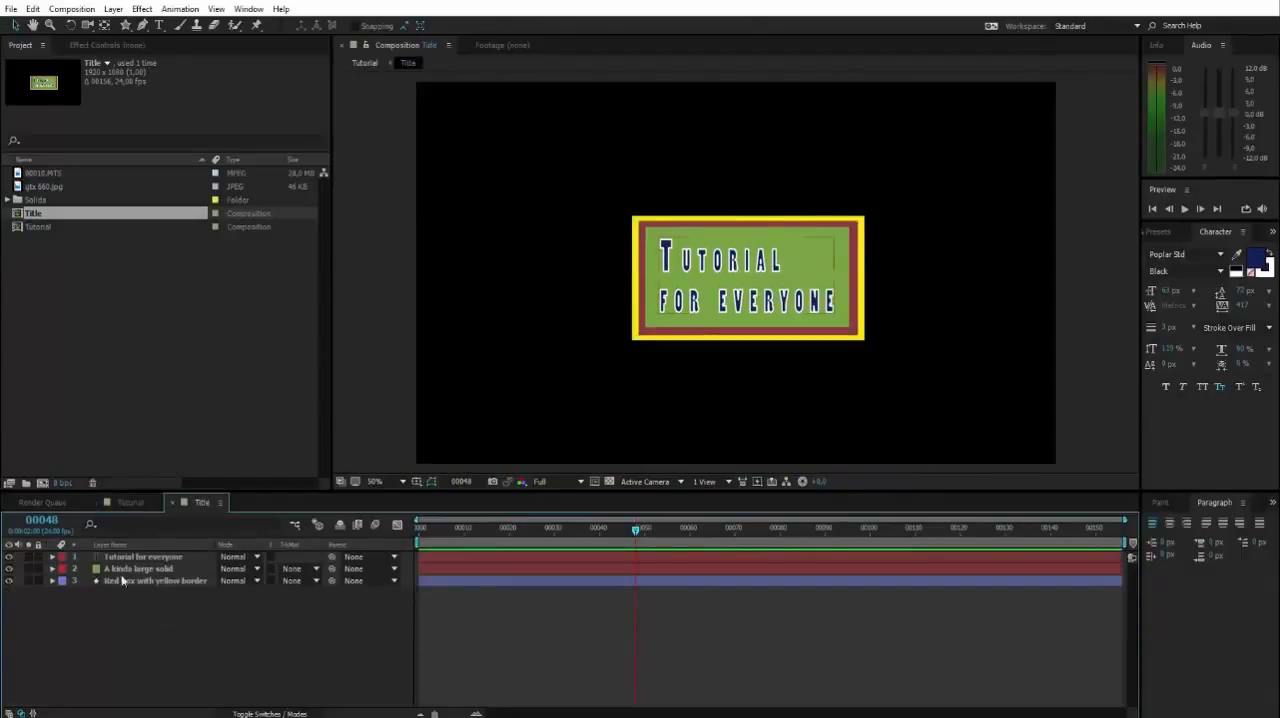
drag(173, 618, 143, 559)
click(155, 630)
drag(136, 607, 138, 563)
click(151, 591)
click(141, 568)
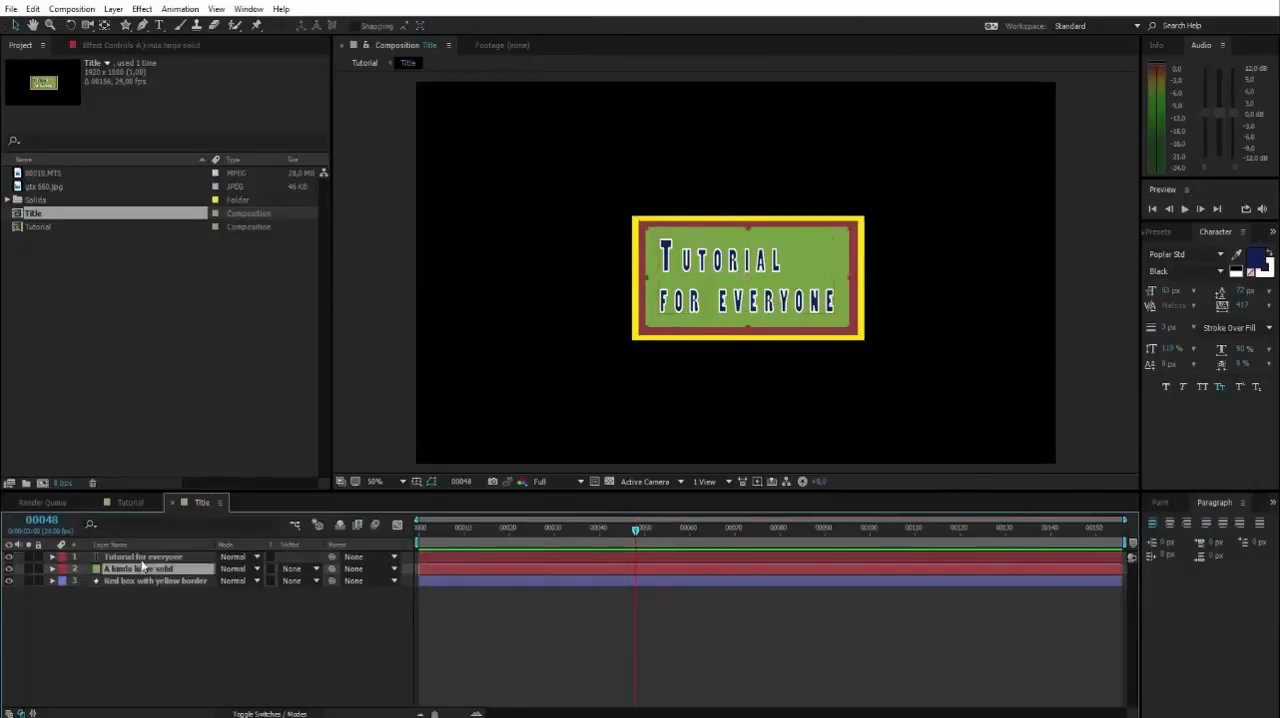
Shift the Tutorial for everyone text partly out of the green box's left side and check the change in the Tutorial composition.
click(147, 557)
drag(737, 283, 675, 283)
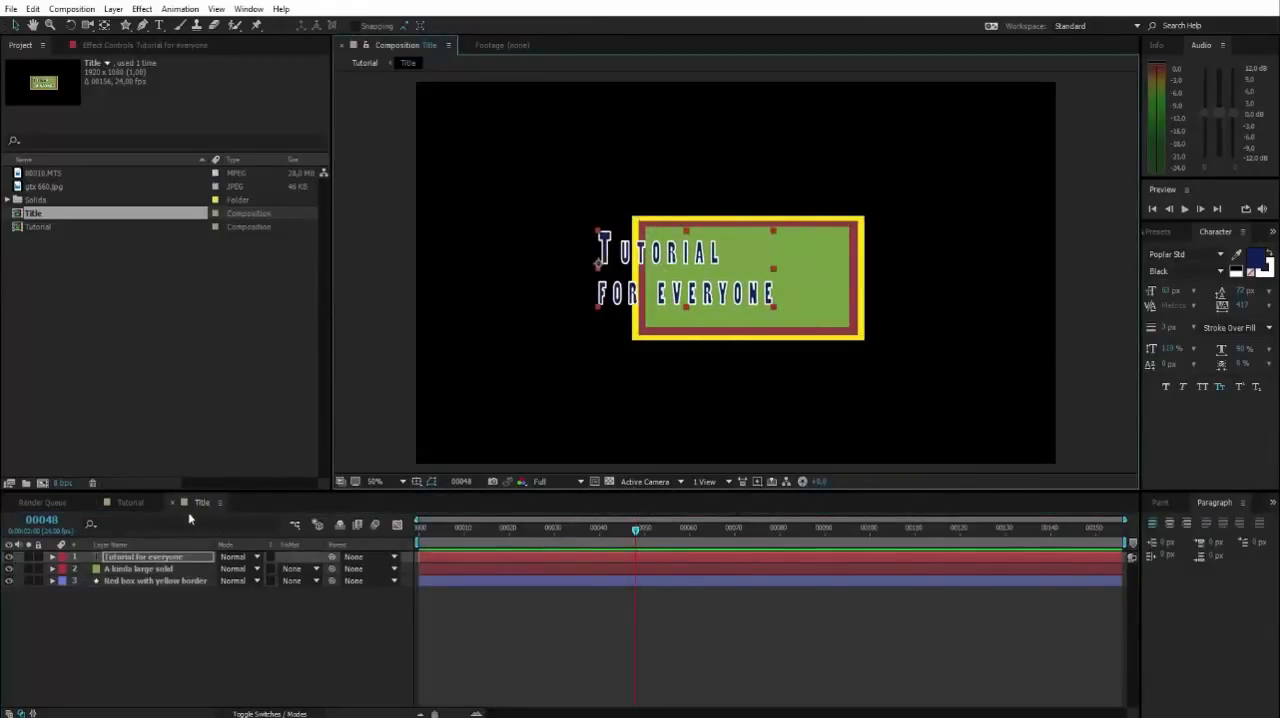
click(130, 503)
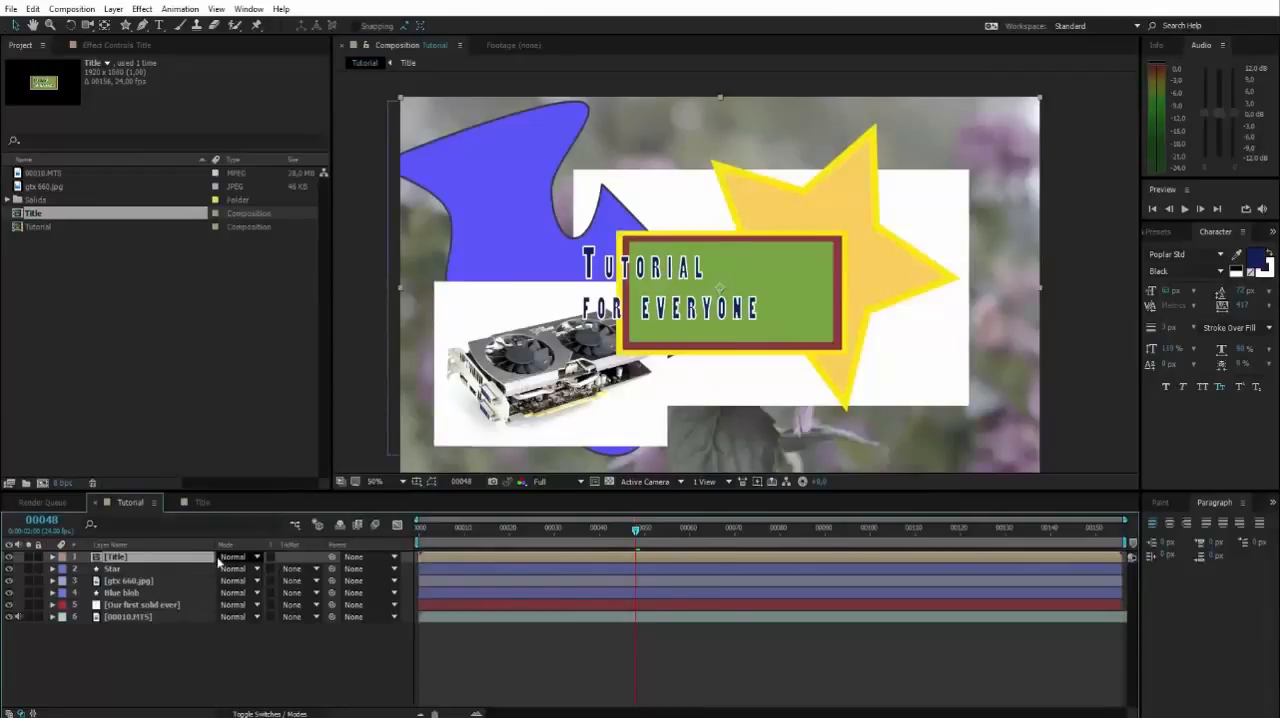
Reposition the title text inside the green box within the Title pre-comp, then return to the Tutorial composition.
click(200, 502)
drag(661, 251, 716, 258)
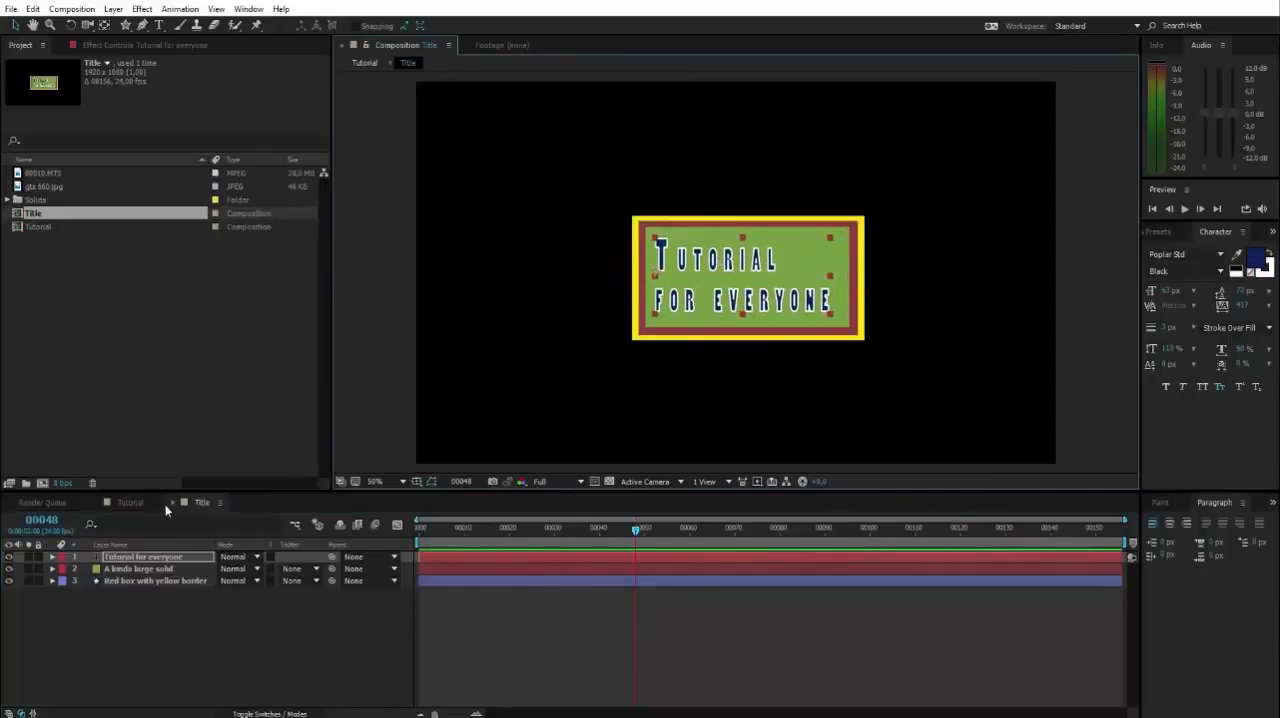
click(128, 502)
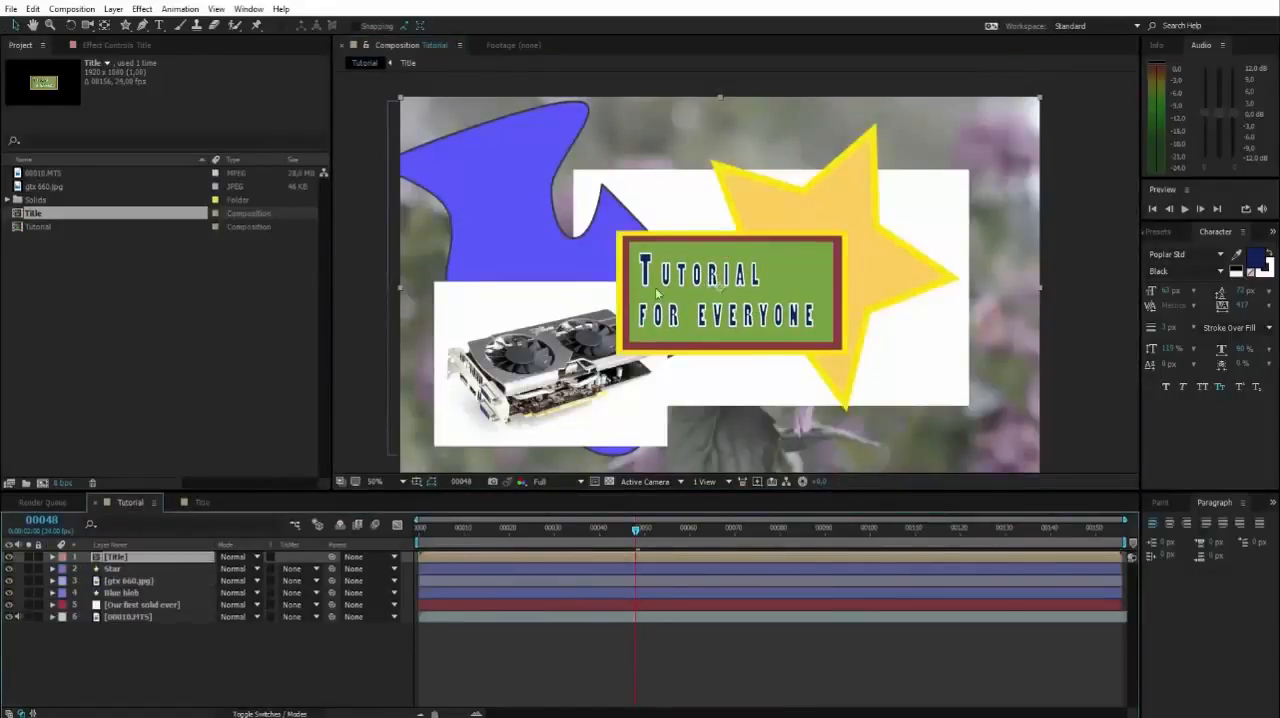
Review all three layers inside the Title pre-comp by selecting them together, deselect them, and return to the Tutorial composition.
click(206, 504)
drag(128, 597, 138, 557)
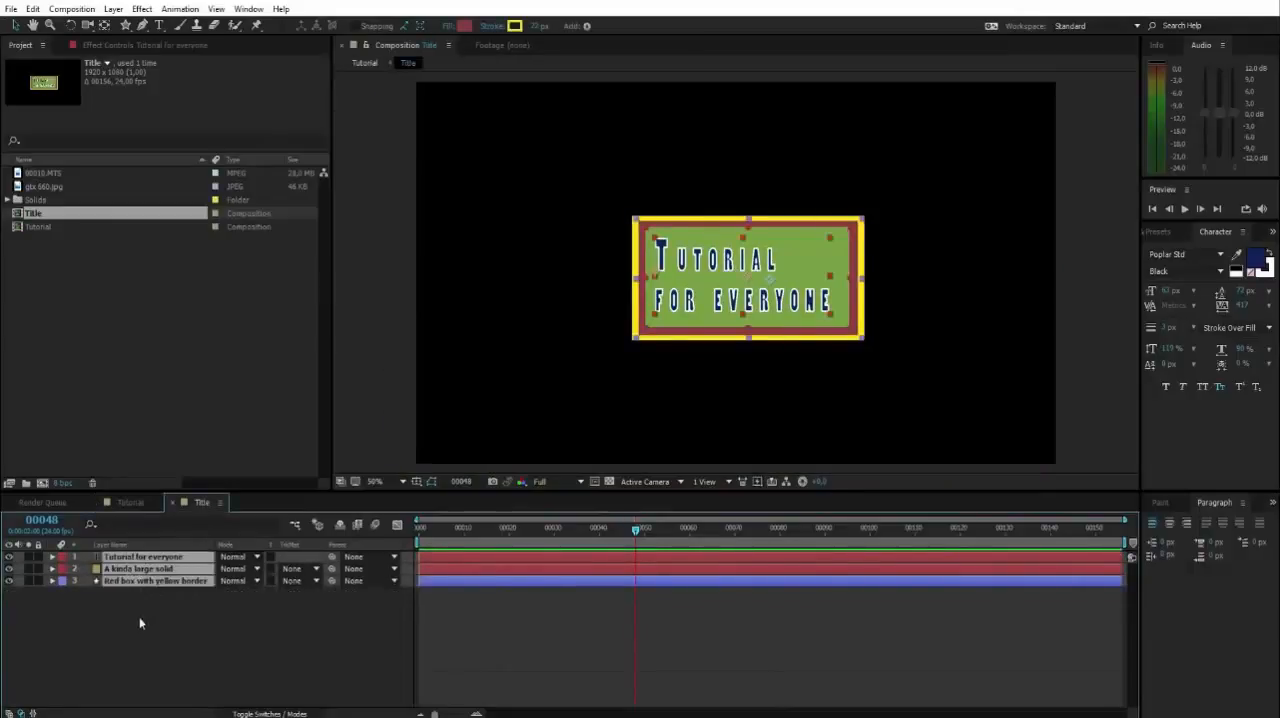
click(185, 638)
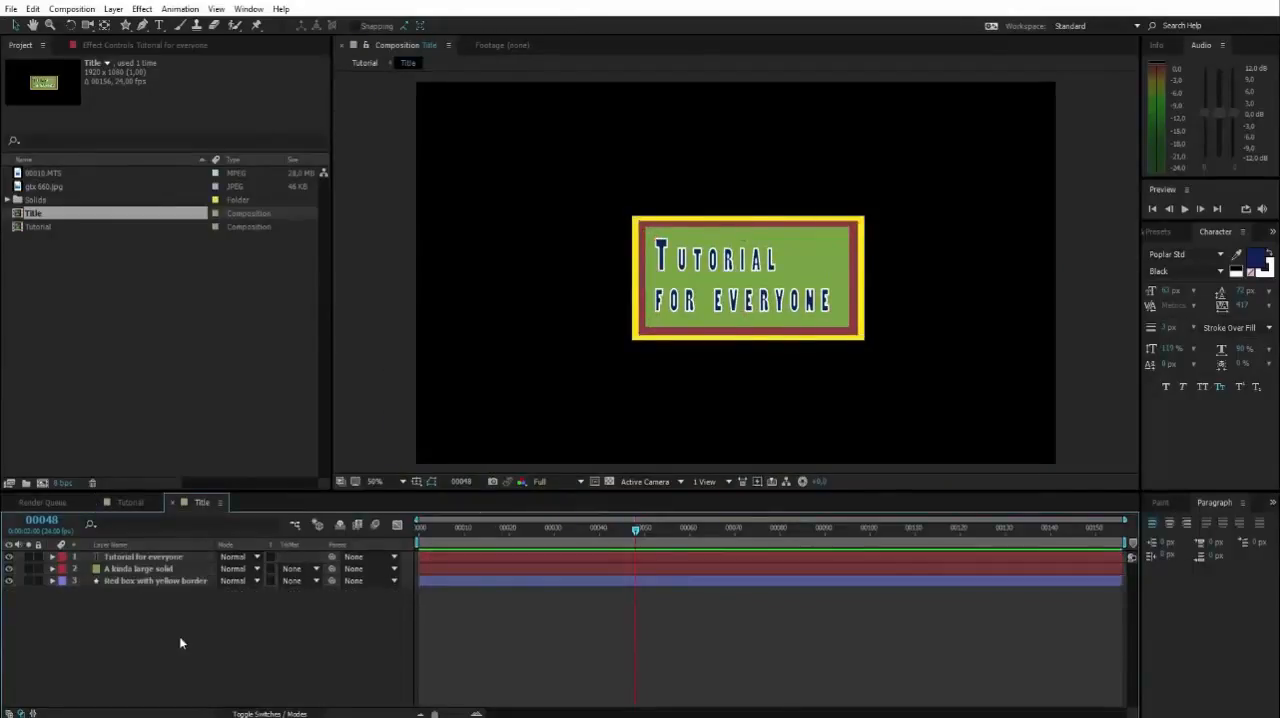
click(135, 505)
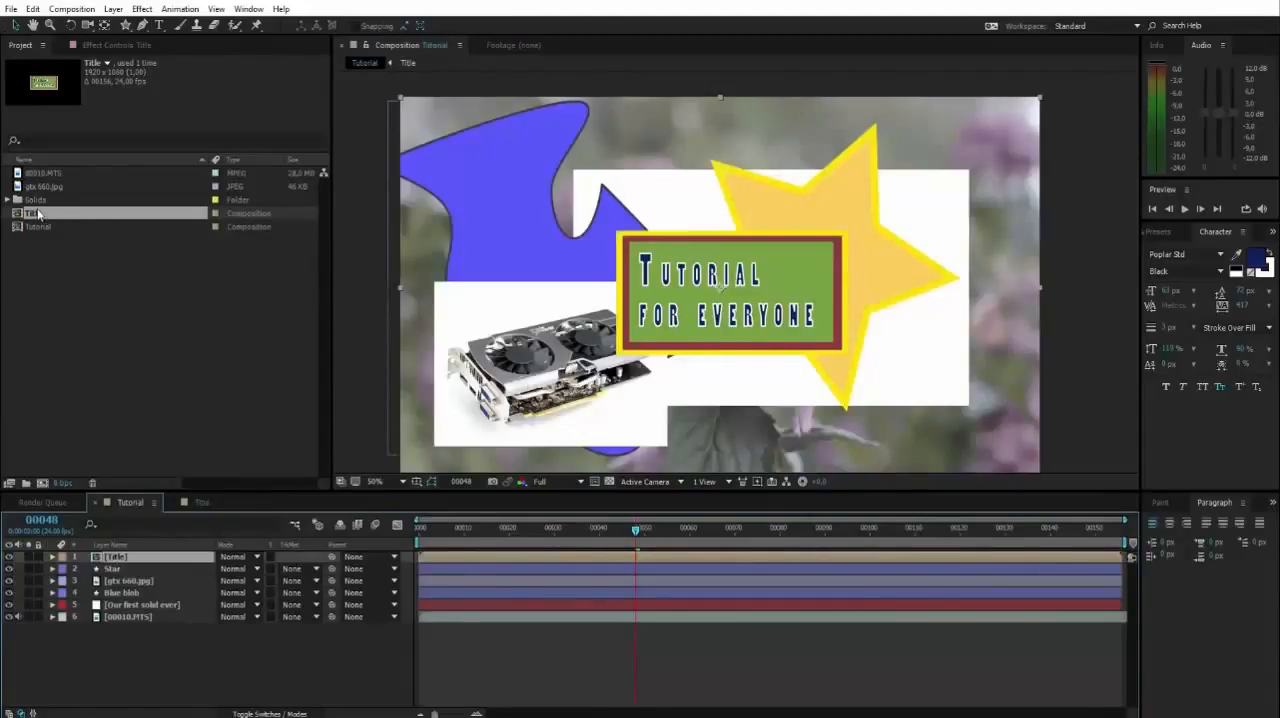
Add a second instance of the Title composition as the top layer and offset it up and right over the star.
drag(38, 213, 97, 558)
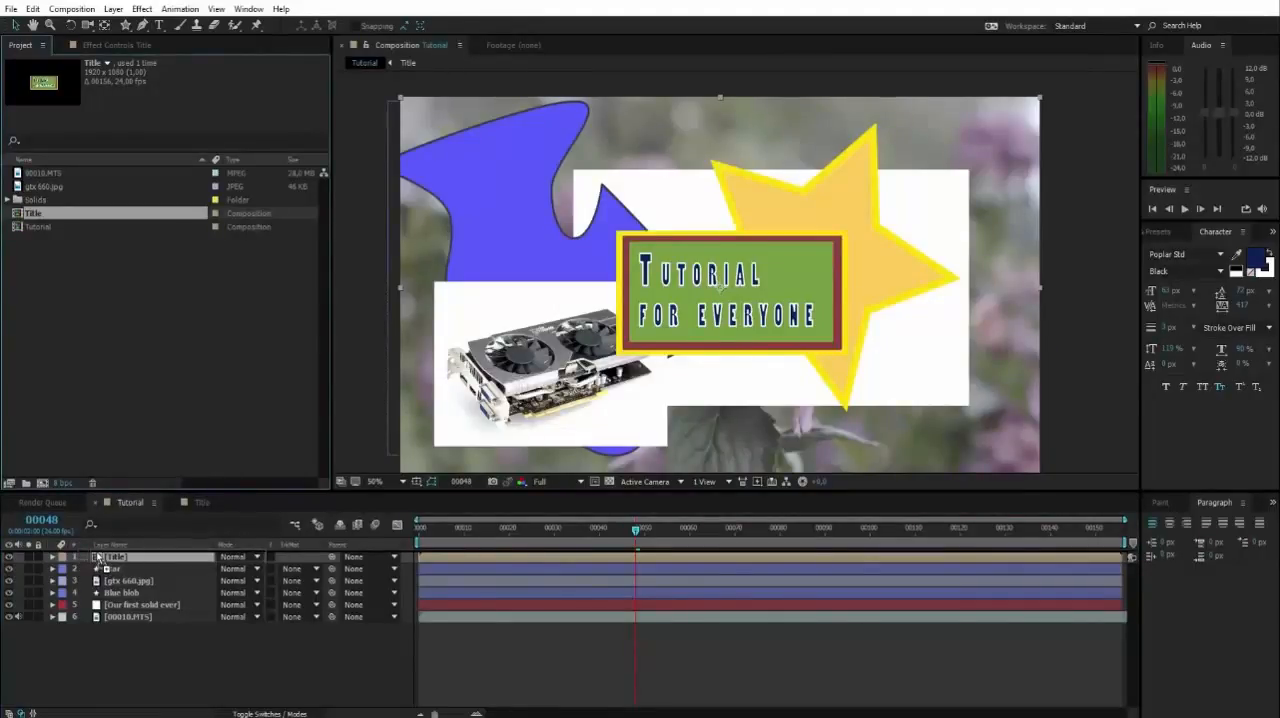
drag(98, 557, 103, 561)
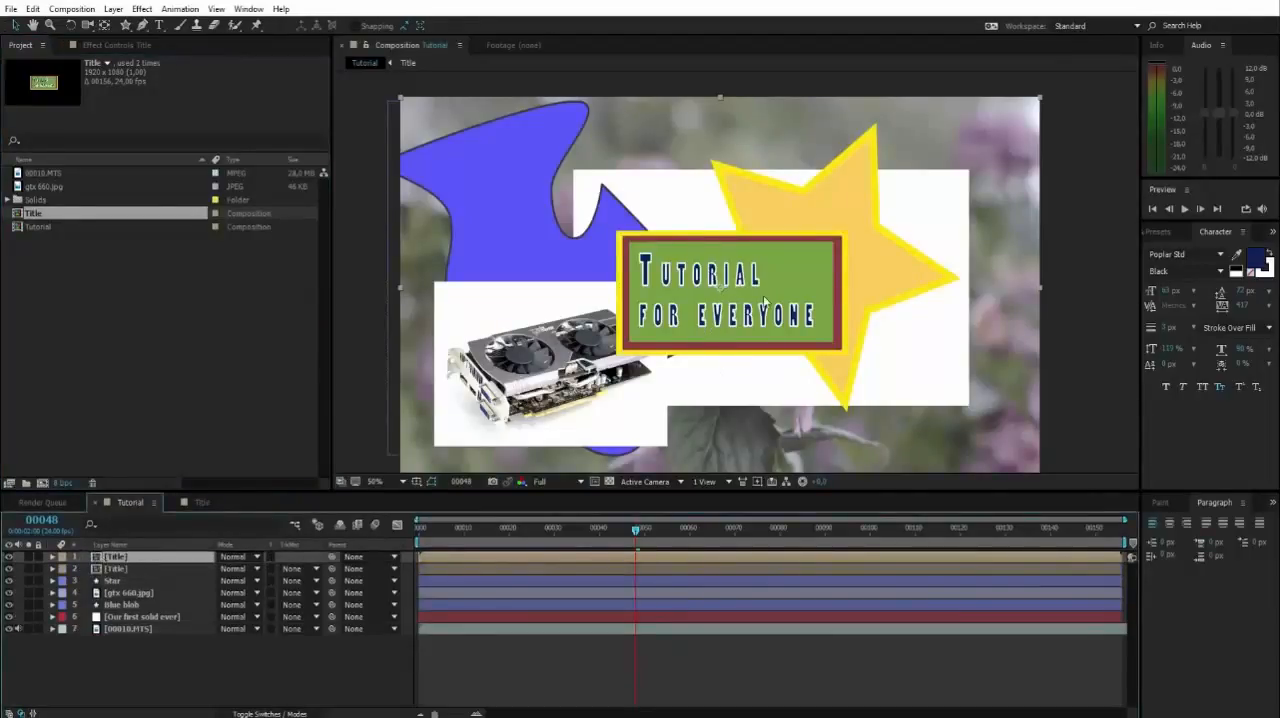
drag(767, 303, 810, 238)
click(122, 679)
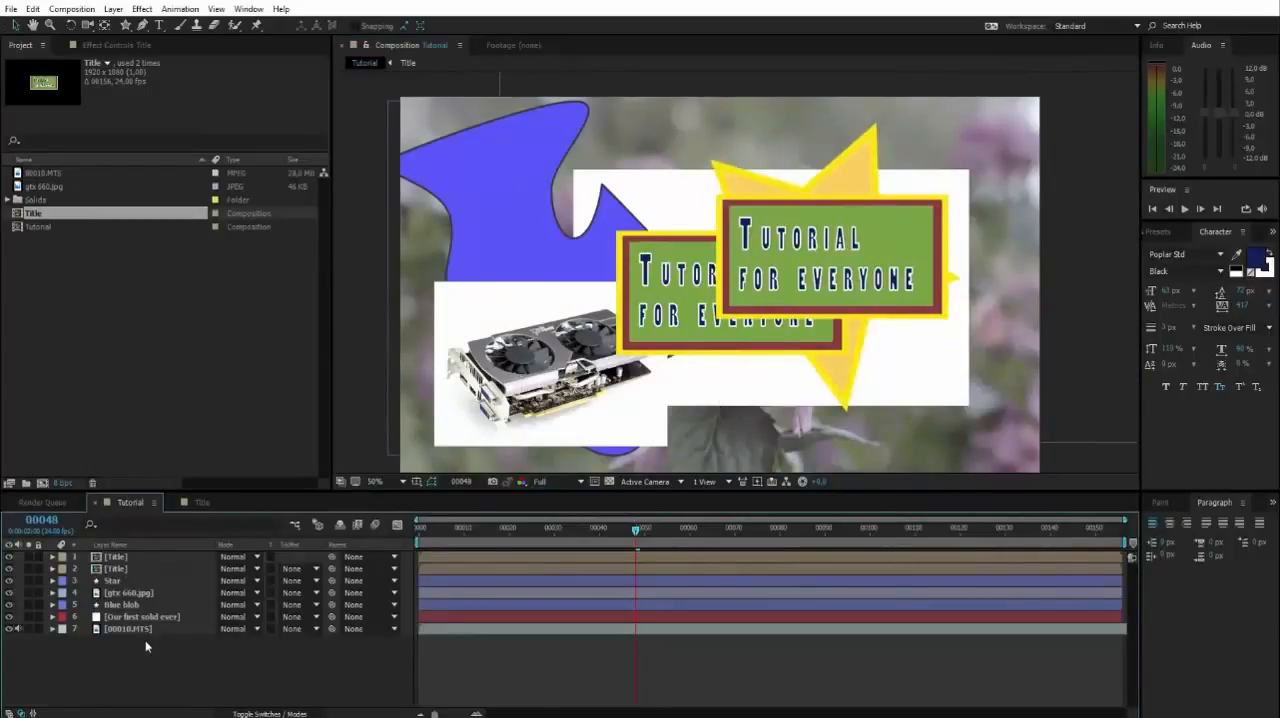
Spread the two title boxes apart, moving the new one farther right and the original left over the graphics card picture.
drag(920, 232, 990, 221)
click(742, 260)
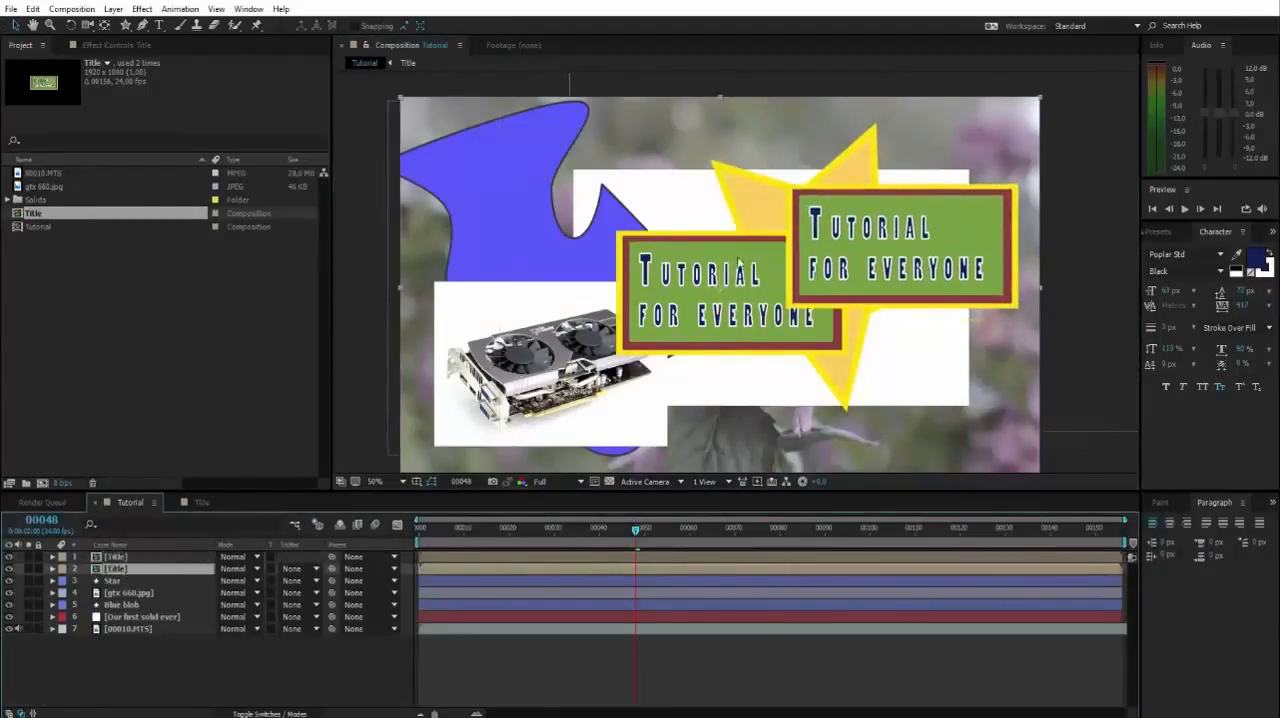
drag(745, 260, 605, 245)
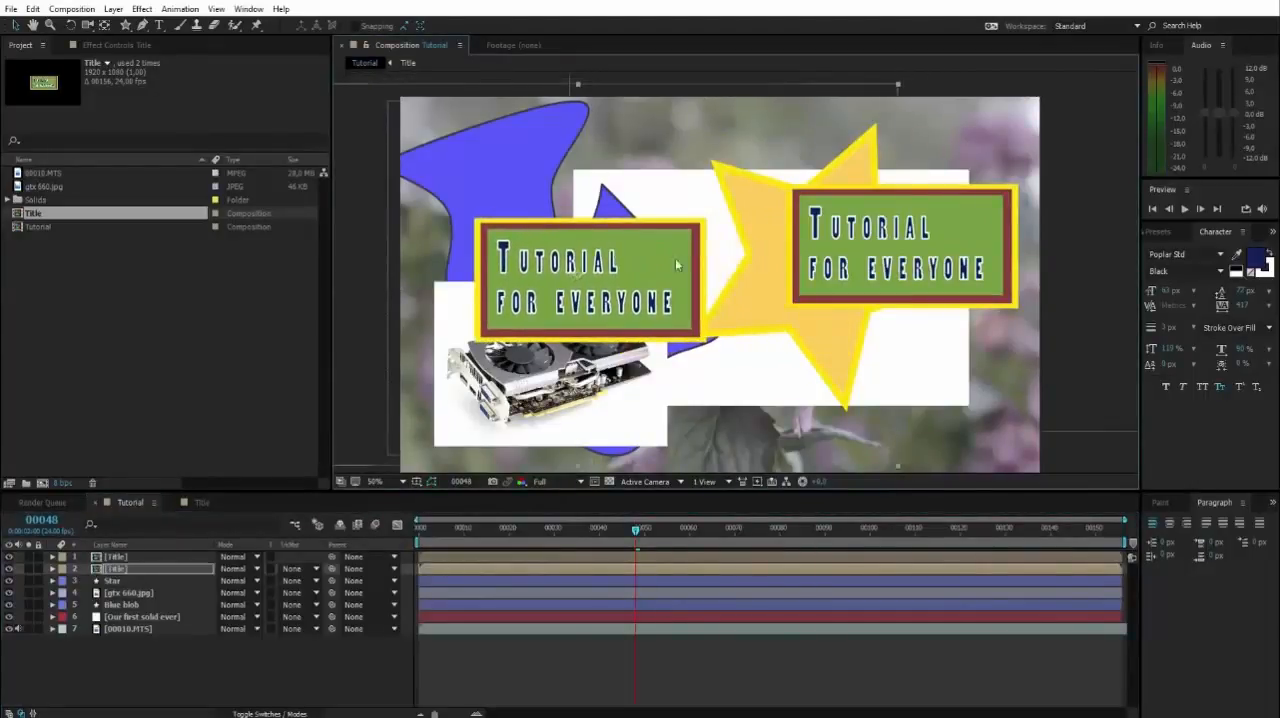
Select the top Title layer, then gtx 660.jpg, Blue blob and Star together as a multiple selection, and clear the selection.
click(124, 558)
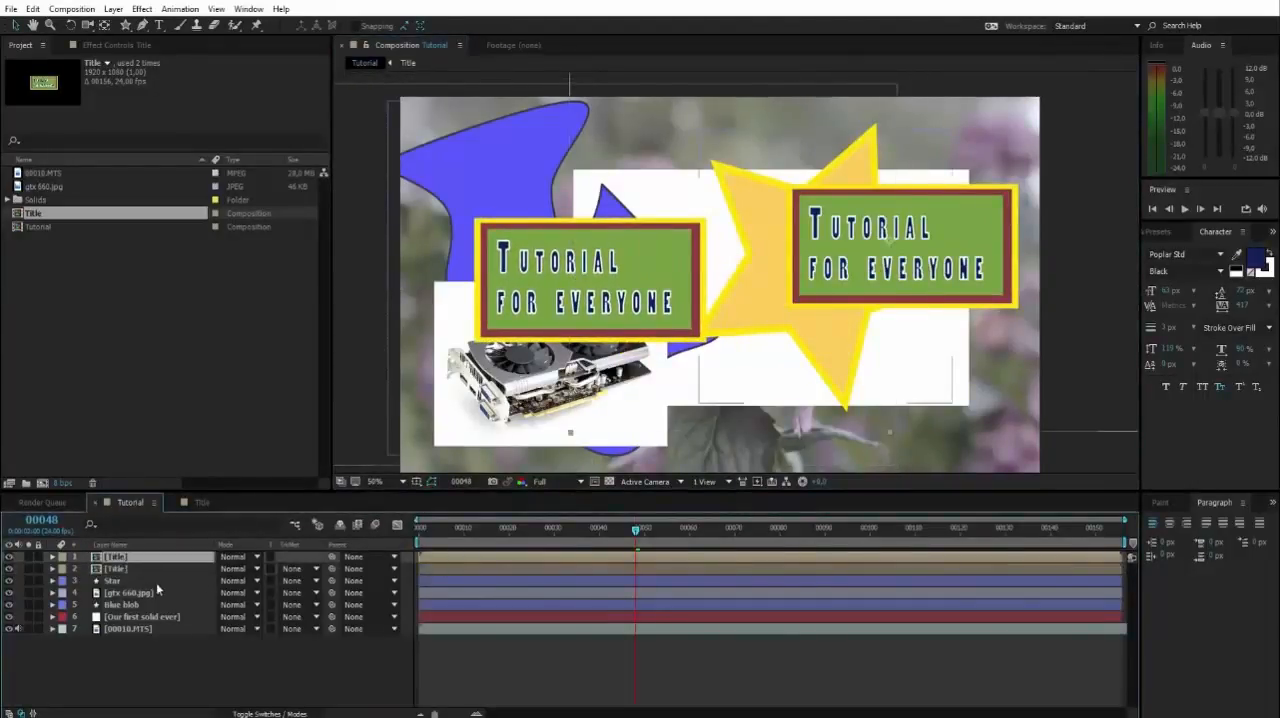
click(115, 595)
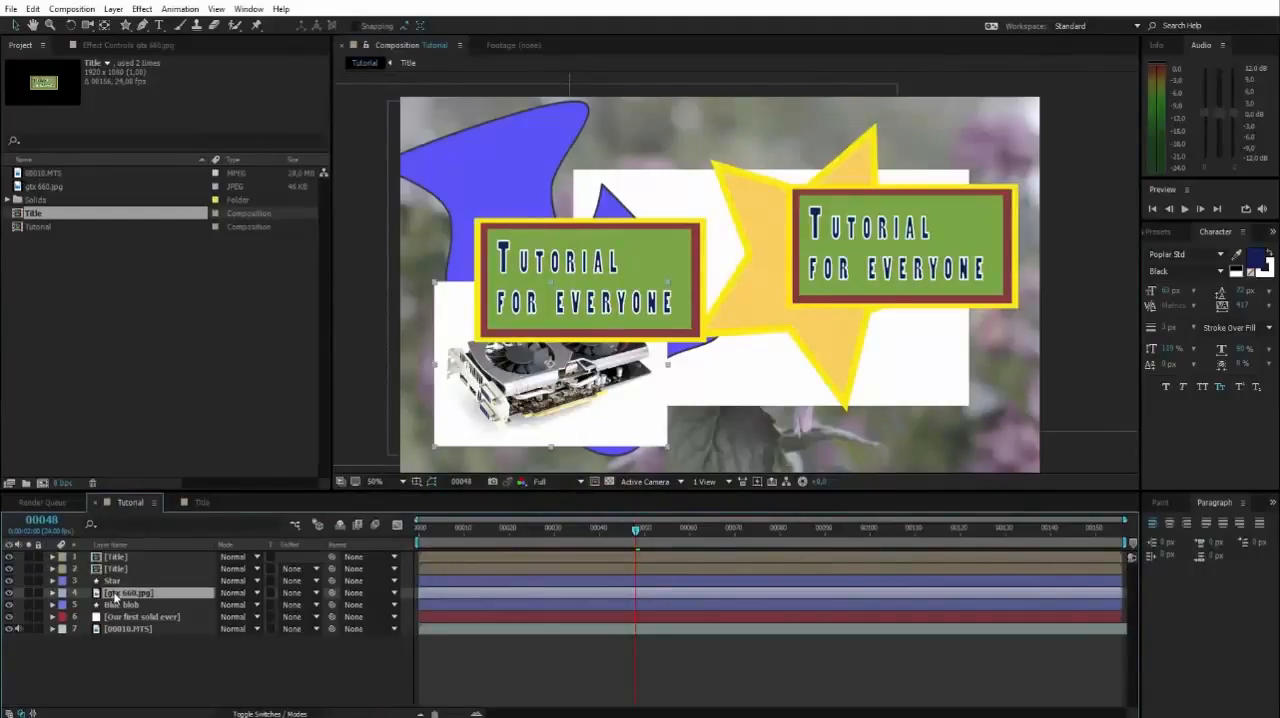
shift+click(108, 606)
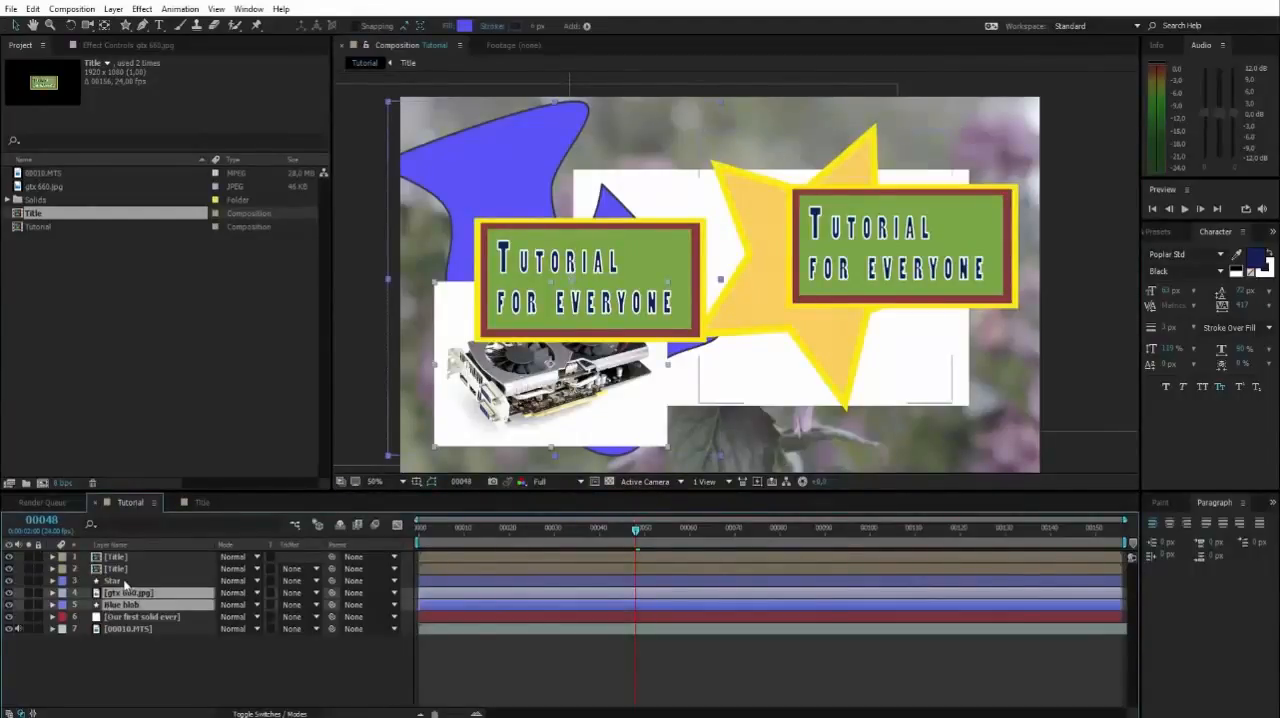
shift+click(111, 582)
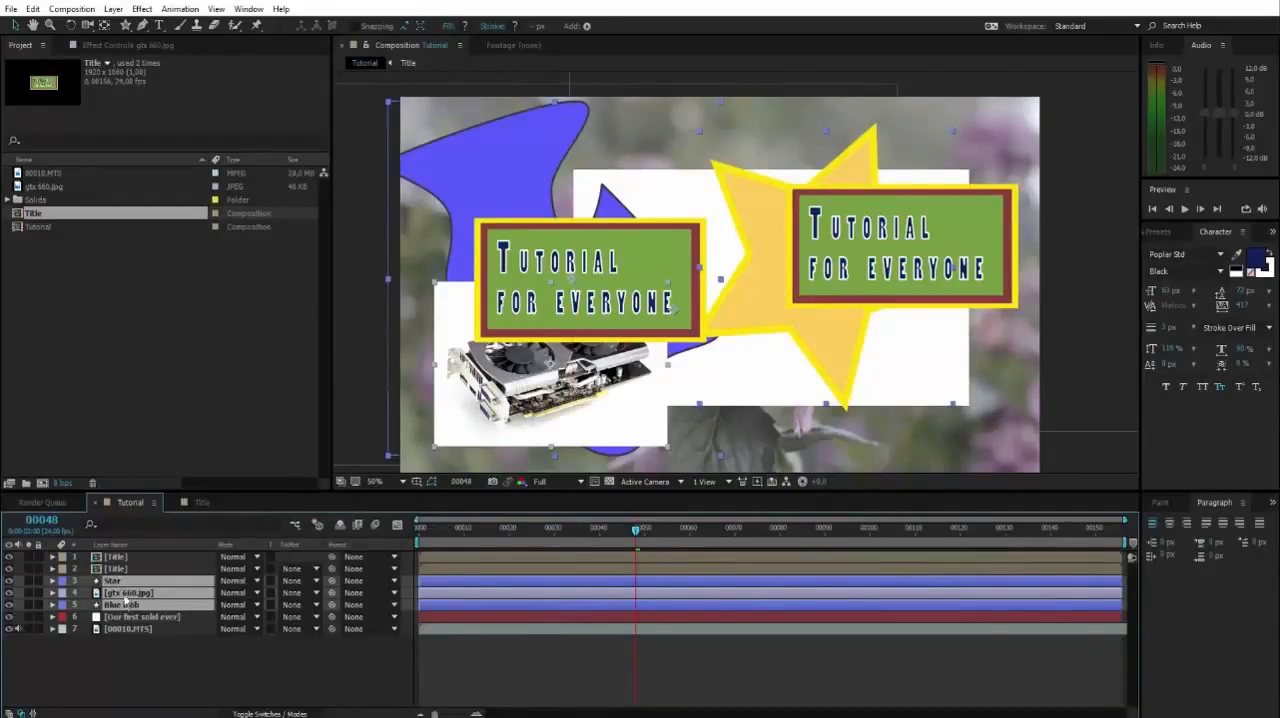
click(121, 669)
Reveal only the Position property of the Blue blob, gtx 660.jpg and Star layers, one layer at a time.
click(131, 605)
click(138, 594)
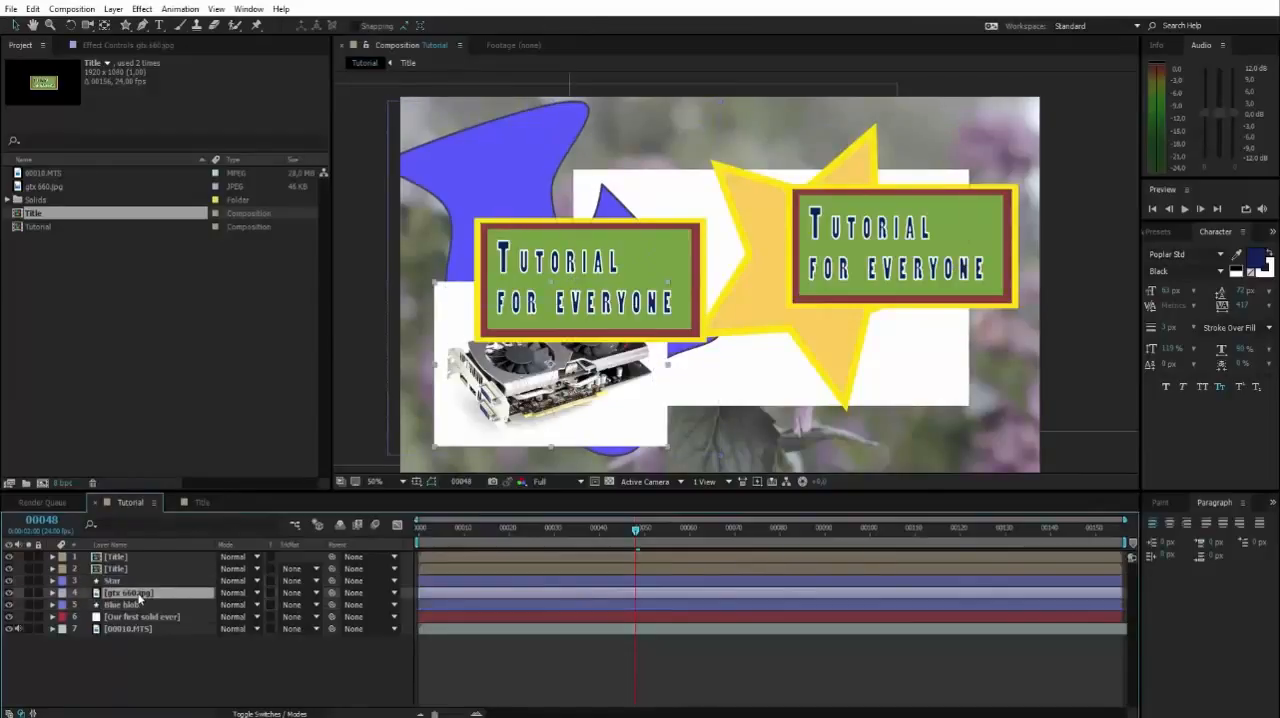
click(126, 582)
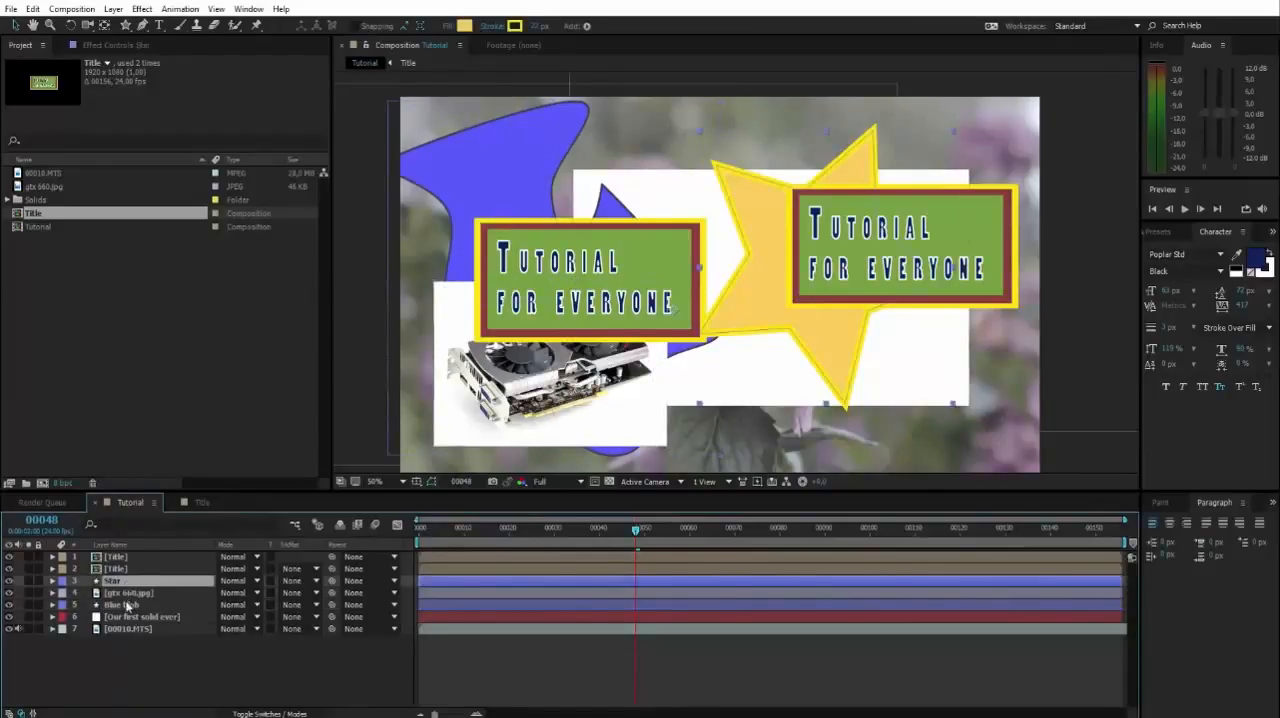
click(127, 605)
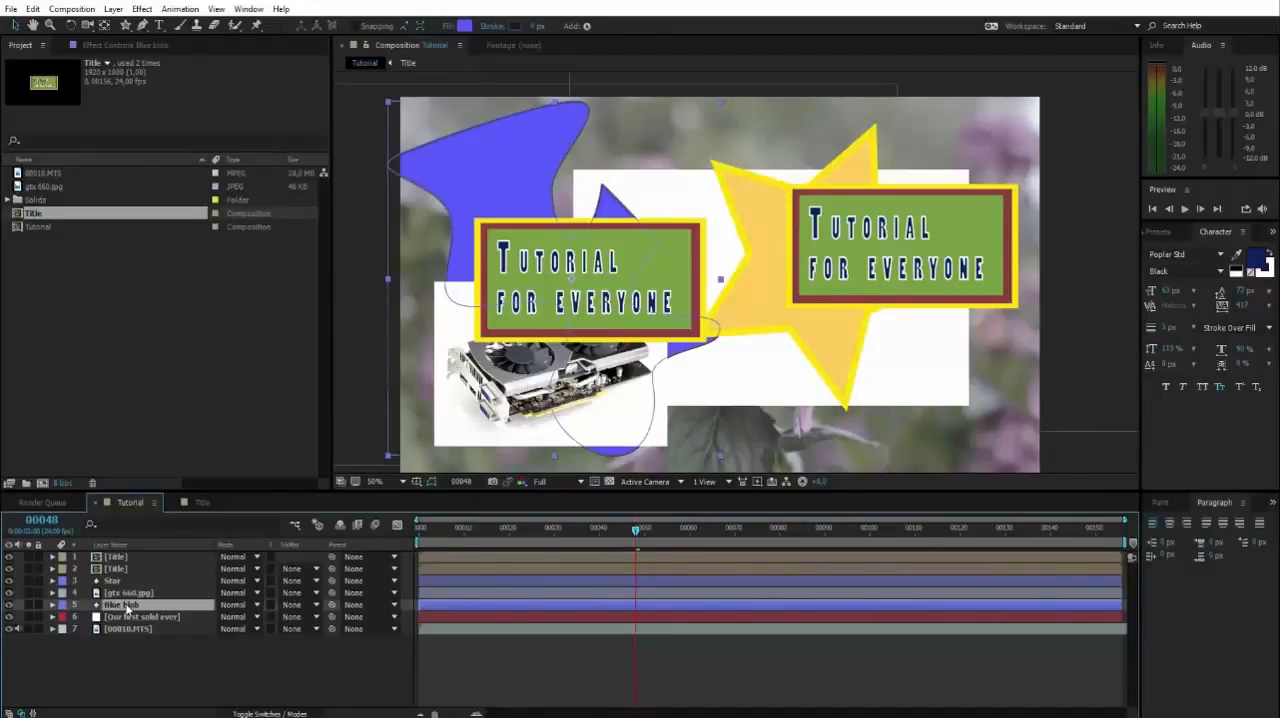
key(p)
click(127, 595)
key(p)
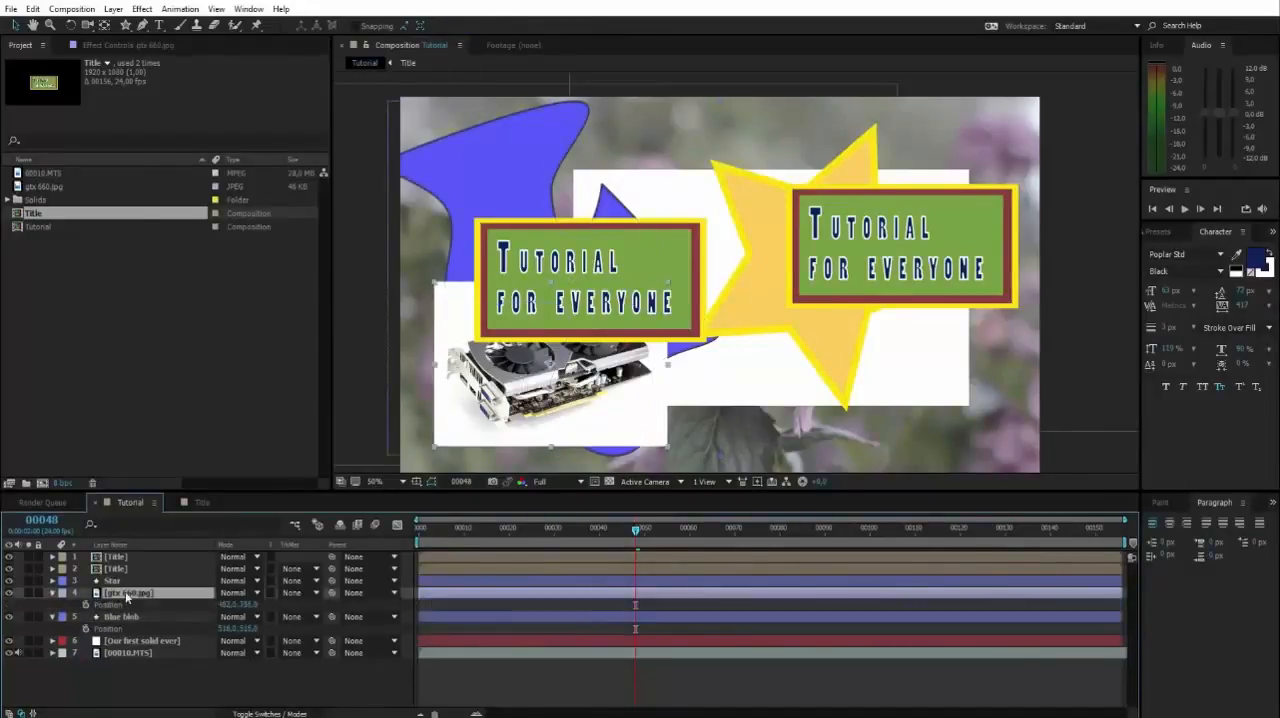
click(126, 583)
key(p)
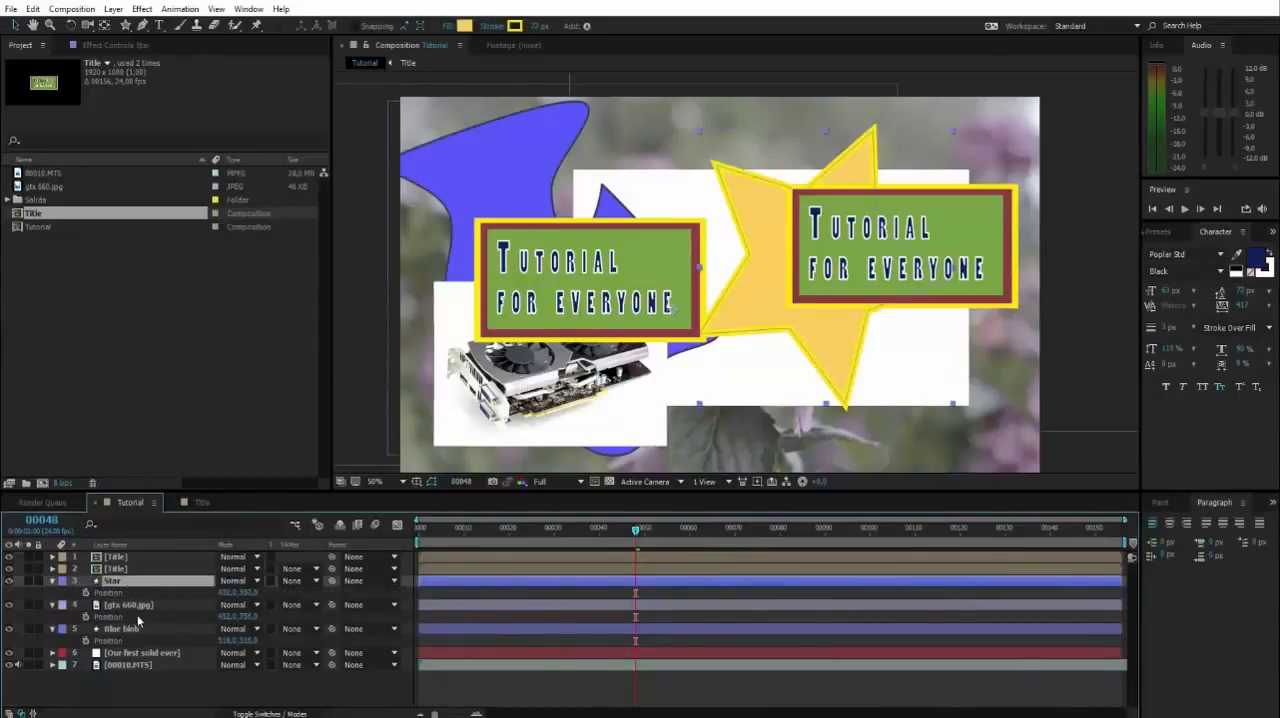
Examine the Position values of the Star, gtx 660.jpg and Blue blob layers by selecting each layer in turn.
mouse_move(226, 593)
mouse_down()
mouse_move(282, 600)
mouse_move(118, 612)
mouse_move(232, 605)
mouse_up()
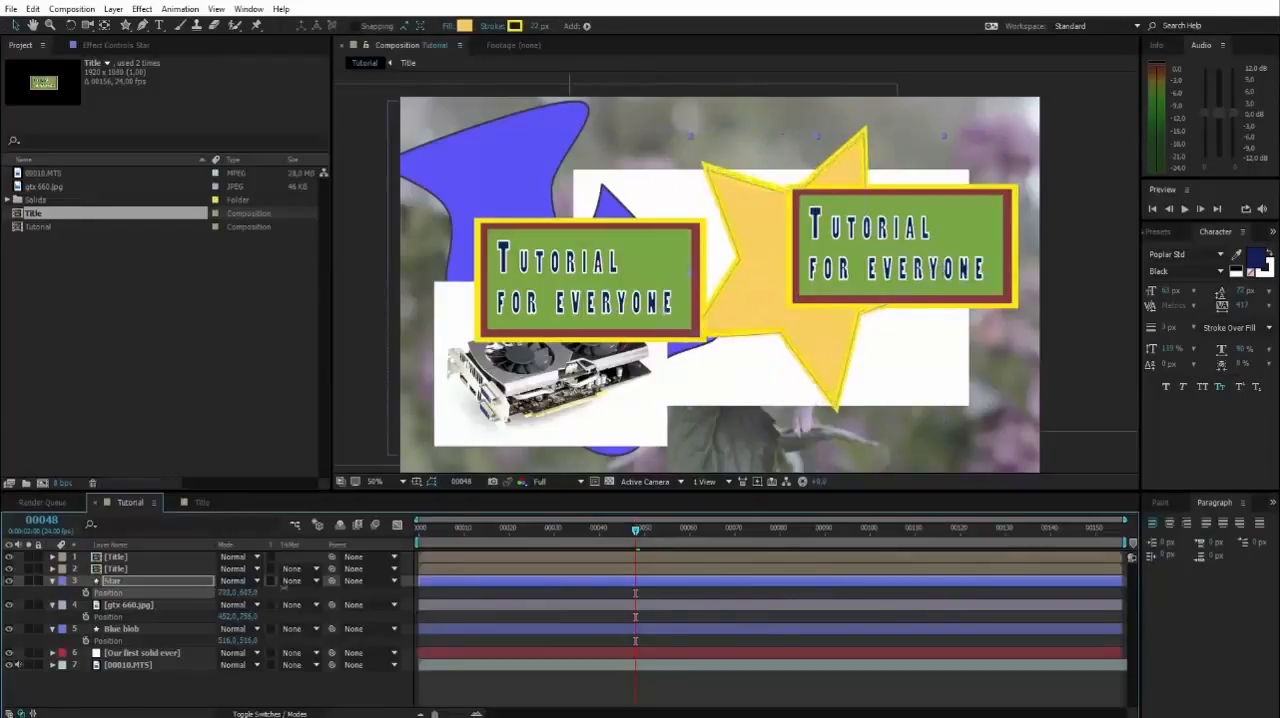
click(231, 678)
click(112, 581)
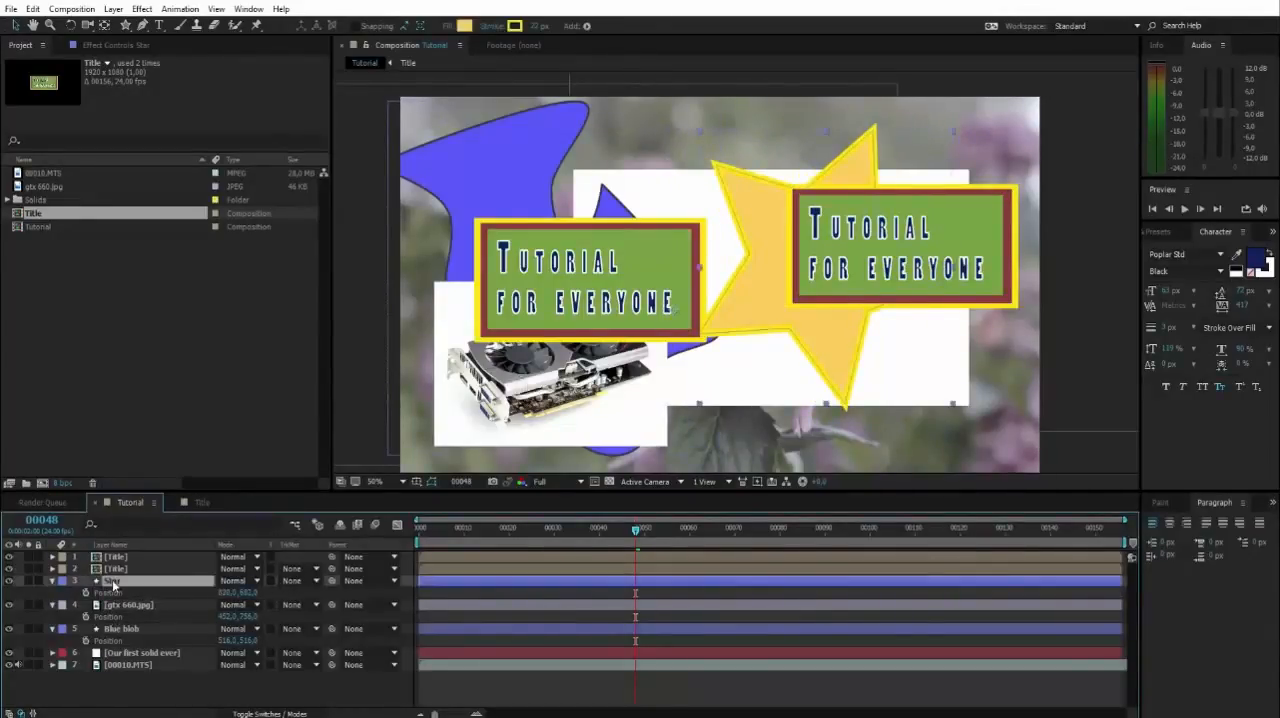
click(115, 605)
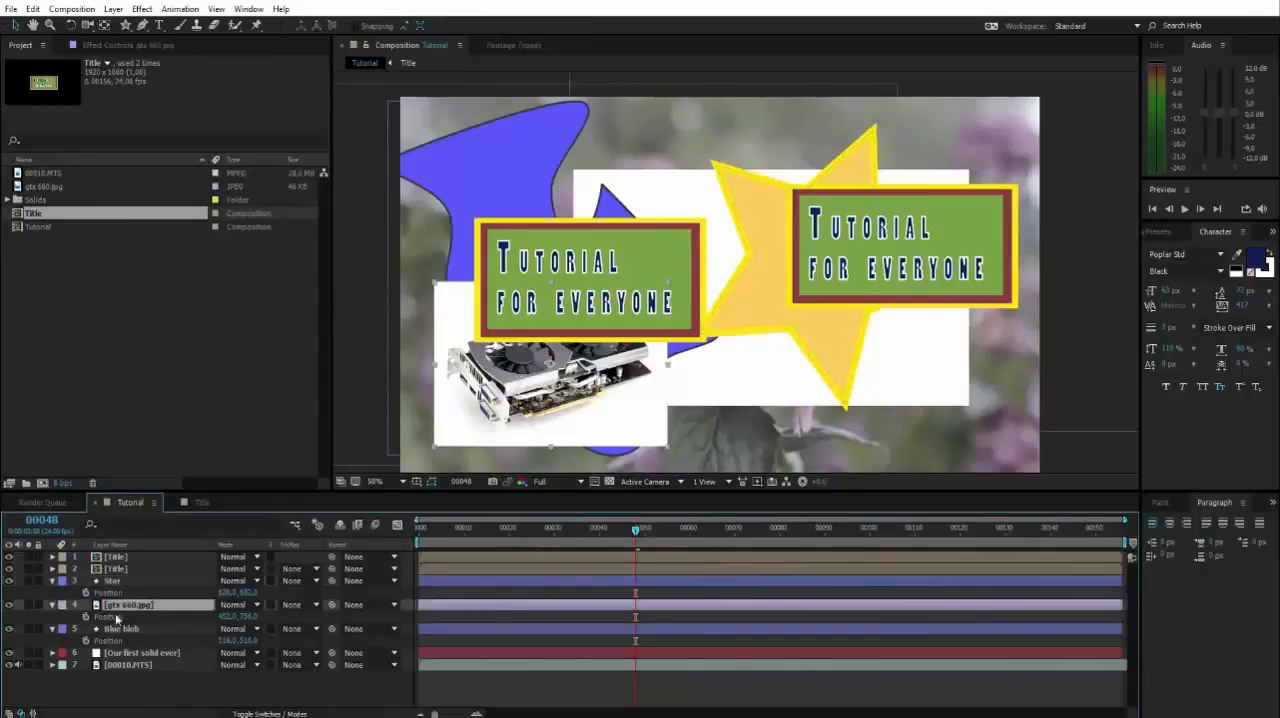
click(117, 629)
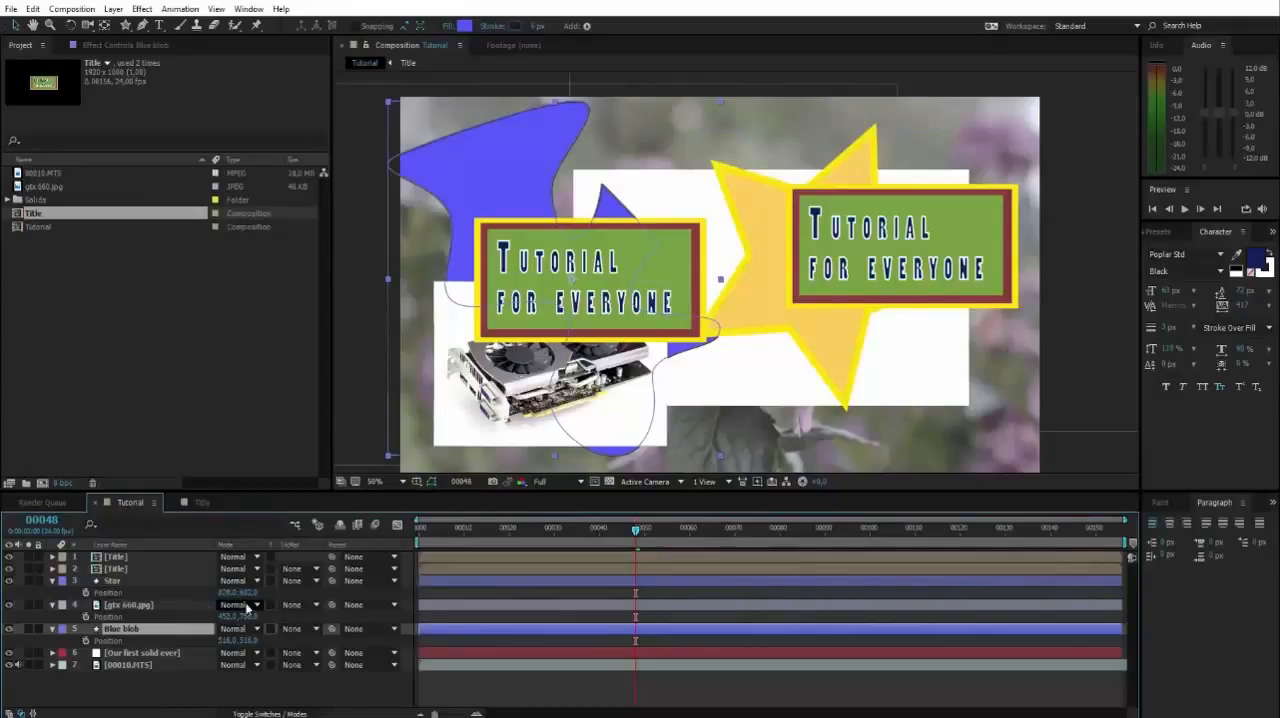
Select the layers from Star to Blue blob as a range, hide their Position properties together, and clear the selection.
click(122, 581)
shift+click(118, 630)
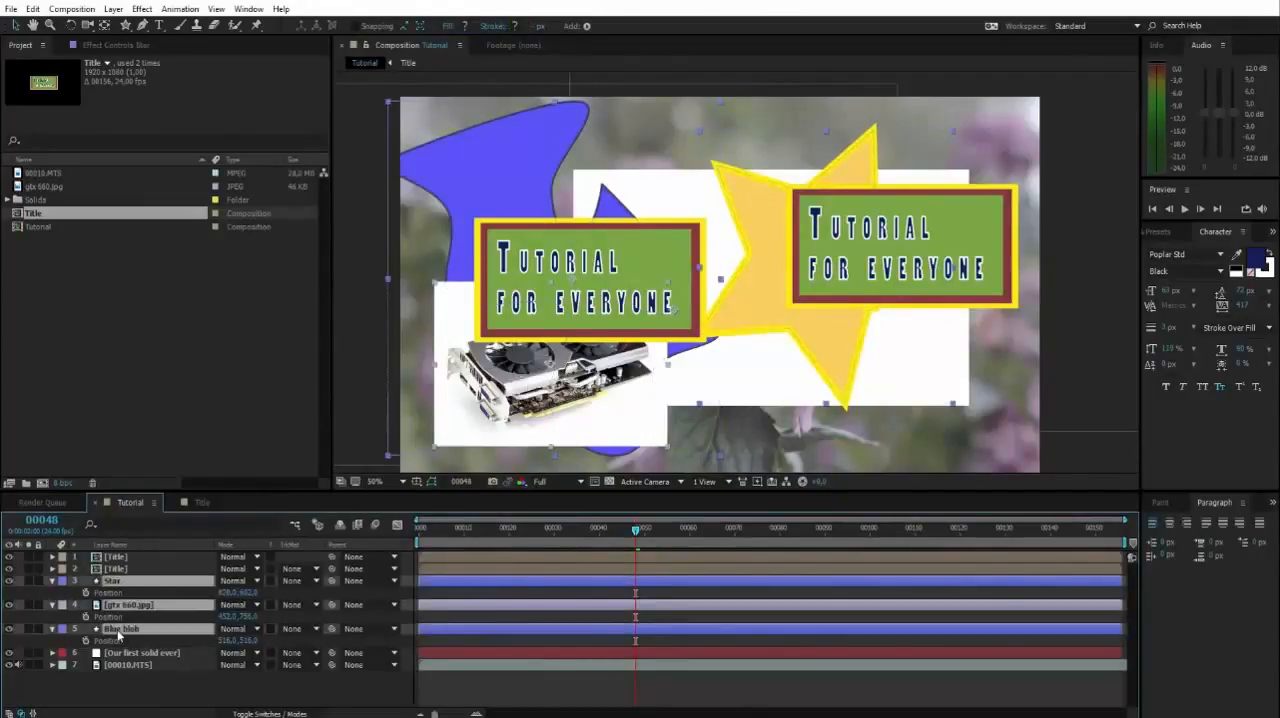
key(p)
click(137, 642)
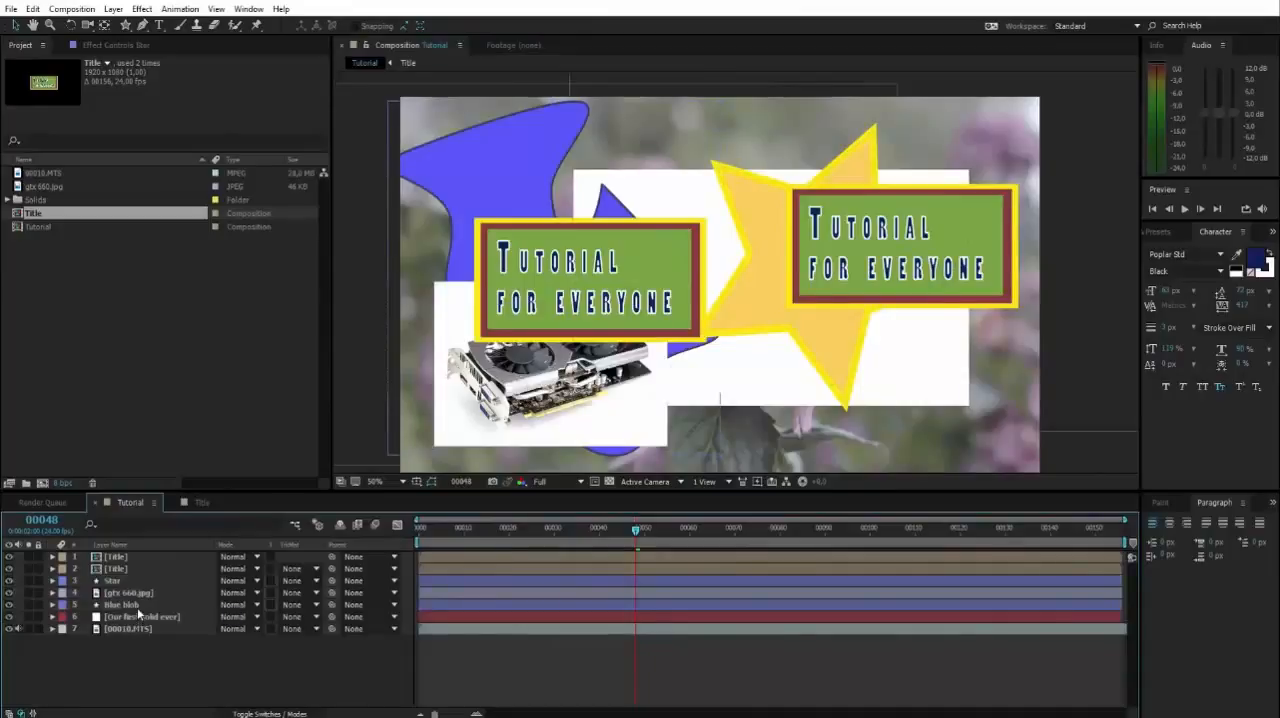
Parent the gtx 660.jpg and Star layers to the Blue blob layer, and clear the selection.
click(137, 607)
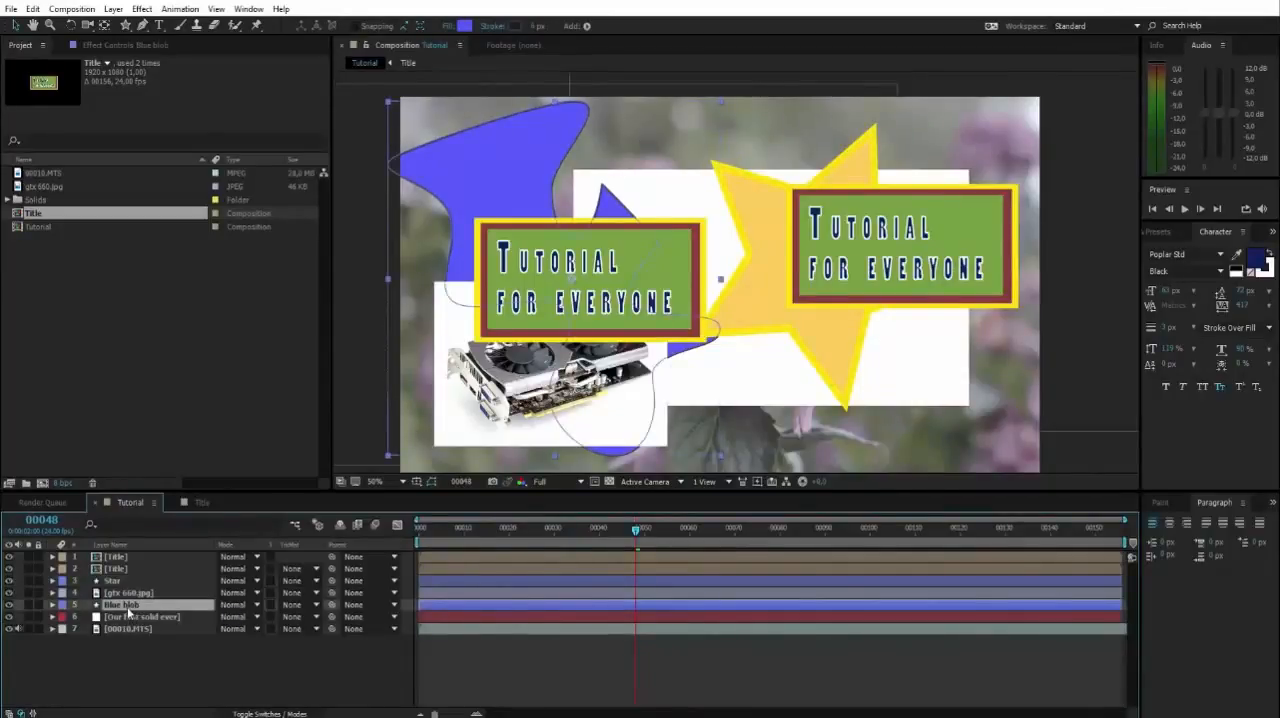
click(362, 597)
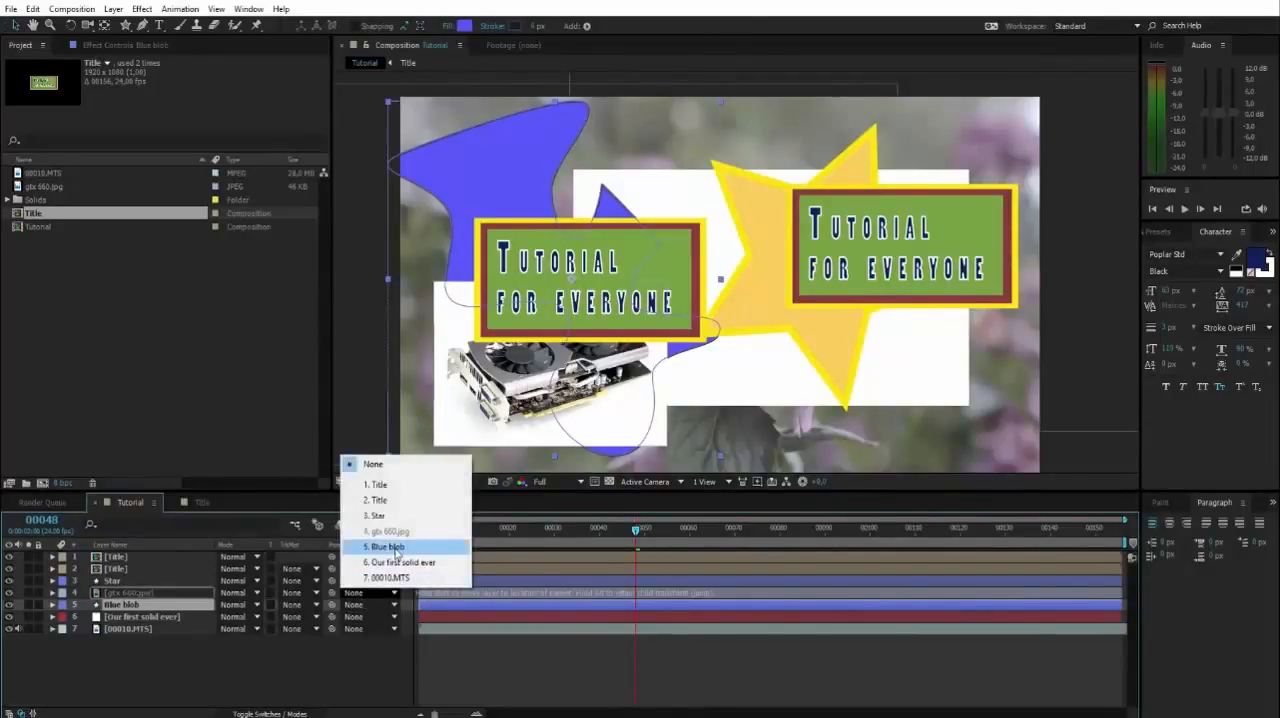
click(388, 547)
click(203, 581)
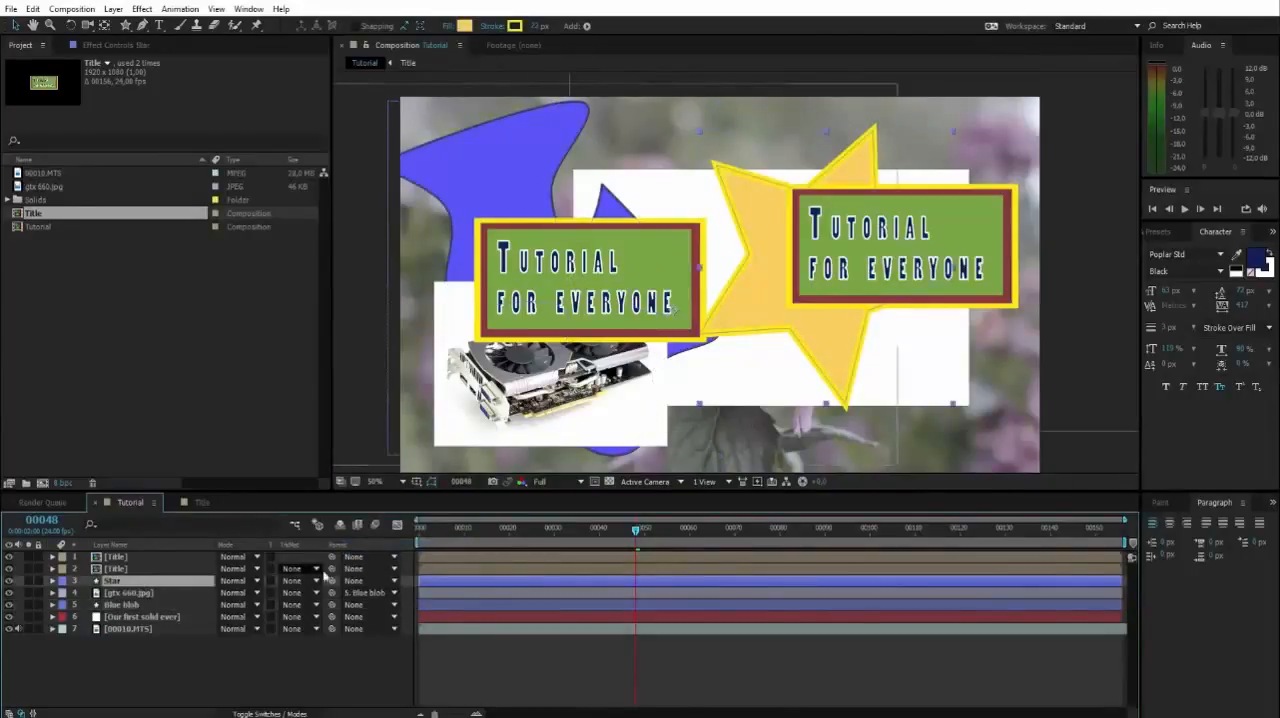
click(356, 581)
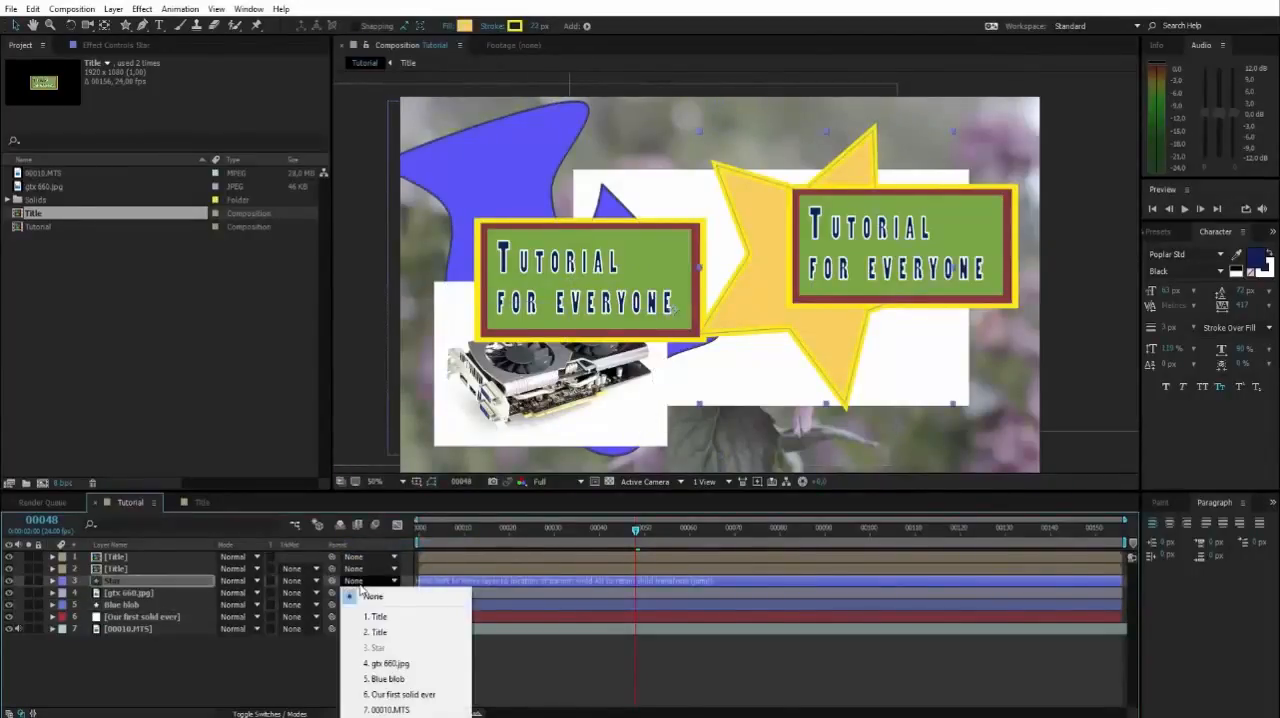
click(386, 680)
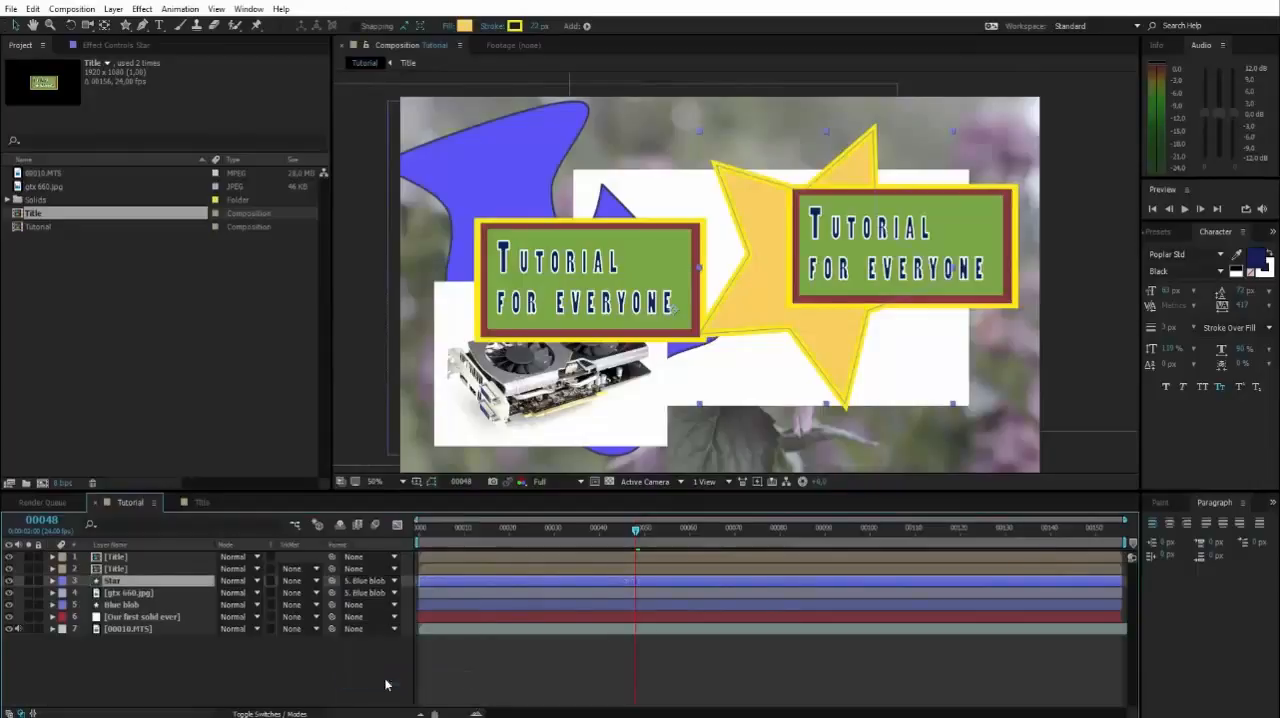
click(373, 595)
click(251, 668)
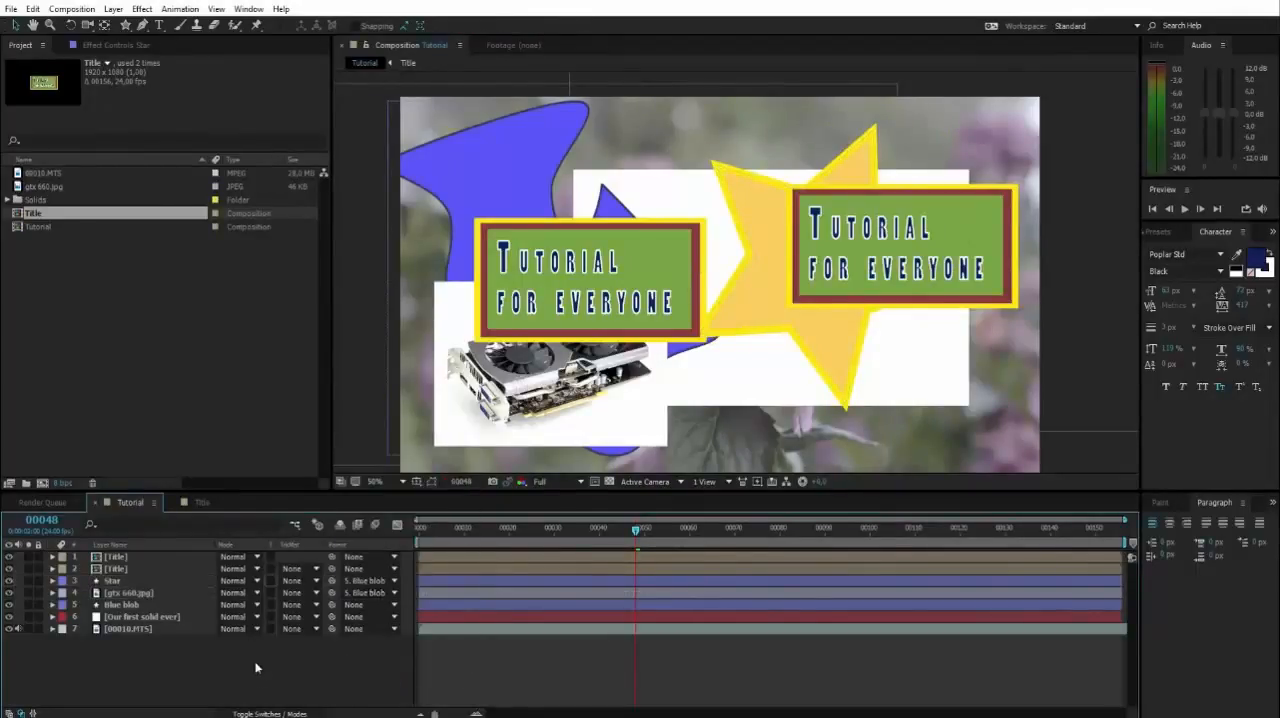
Try moving the Blue blob in the composition to test how its child layers Star and gtx 660.jpg follow.
click(126, 582)
click(119, 594)
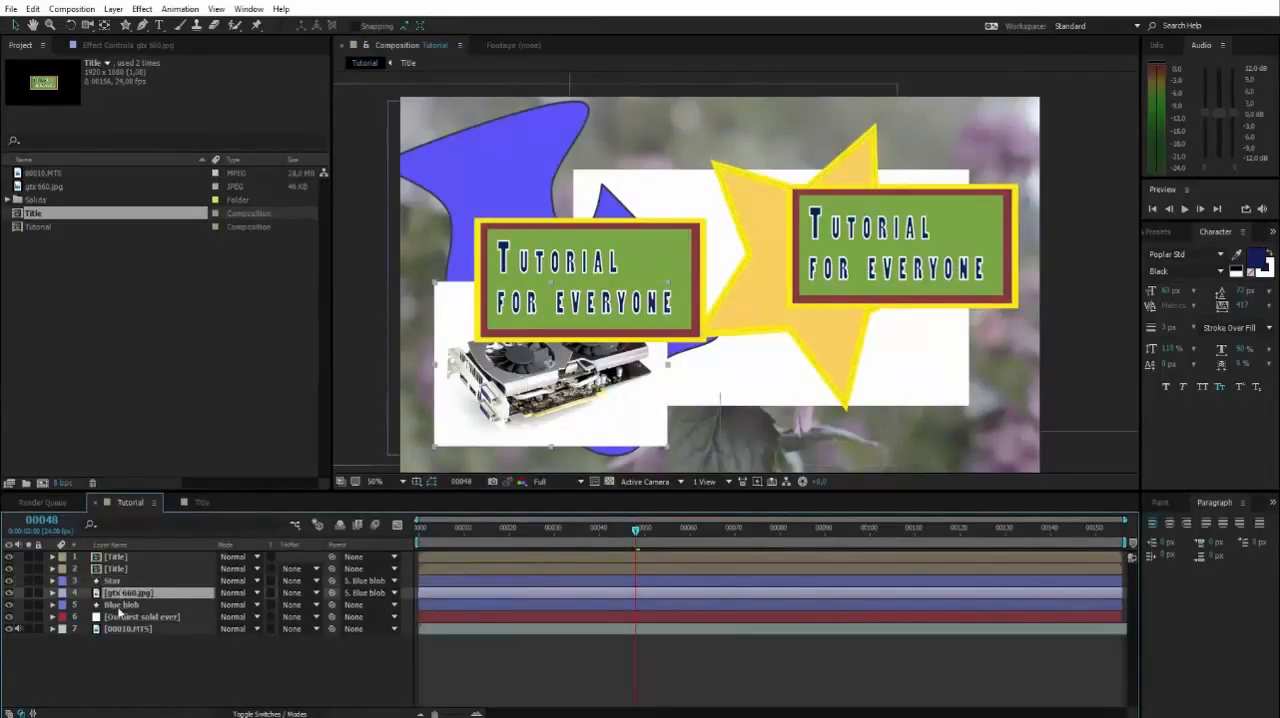
click(118, 605)
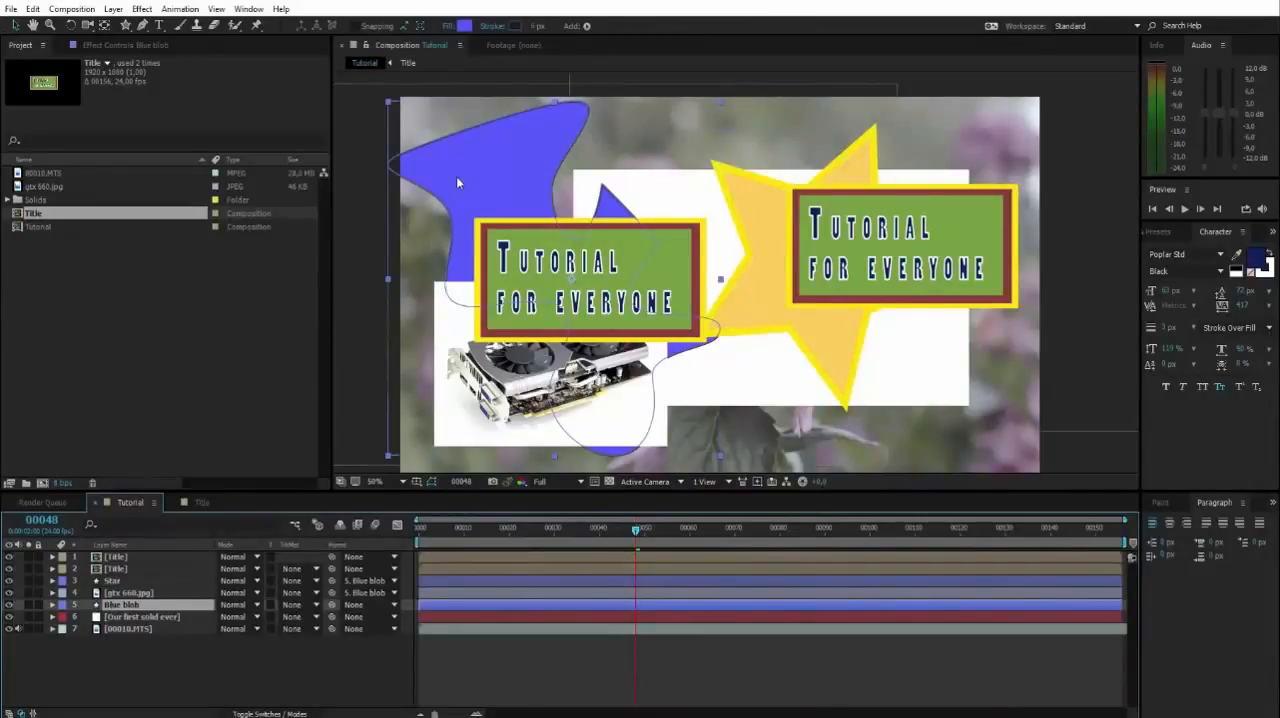
drag(450, 167, 480, 180)
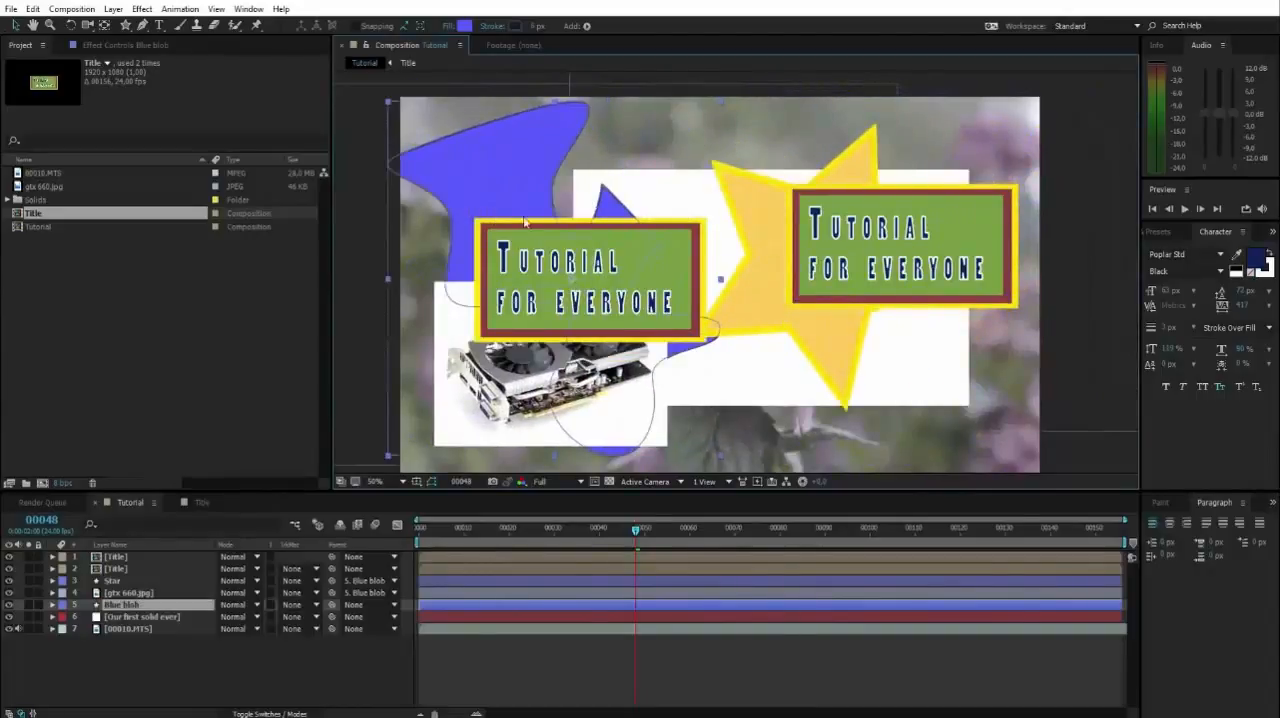
Try moving the child Star shape on its own in the composition, and clear the selection.
click(808, 186)
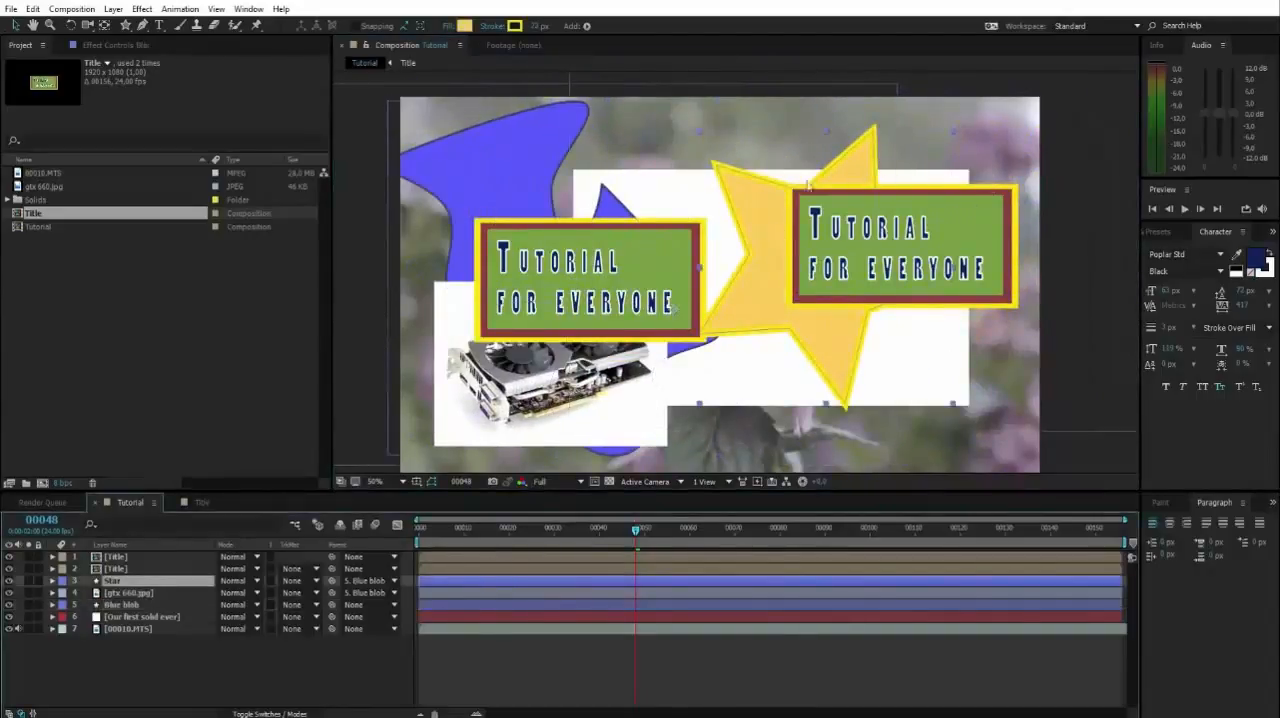
mouse_move(755, 204)
mouse_down()
mouse_move(874, 369)
mouse_move(711, 243)
mouse_move(729, 182)
mouse_move(769, 171)
mouse_move(792, 189)
mouse_move(803, 176)
mouse_move(758, 214)
mouse_move(735, 205)
mouse_move(720, 290)
mouse_move(680, 230)
mouse_move(608, 216)
mouse_move(790, 200)
mouse_move(700, 177)
mouse_move(717, 169)
mouse_move(749, 203)
mouse_move(737, 206)
mouse_move(754, 190)
mouse_move(729, 200)
mouse_move(751, 206)
mouse_move(723, 200)
mouse_move(753, 204)
mouse_up()
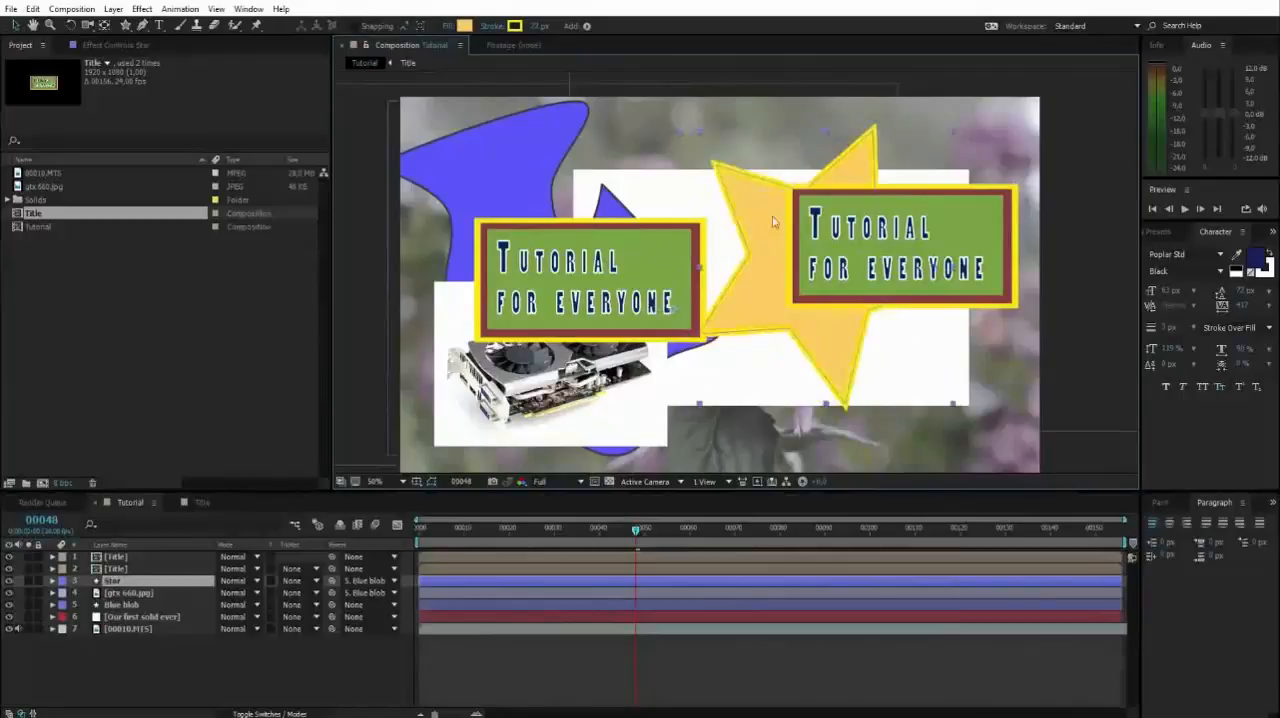
click(380, 319)
Try moving the gtx 660.jpg image and the Star individually to the left, undoing each move, and clear the selection.
click(114, 606)
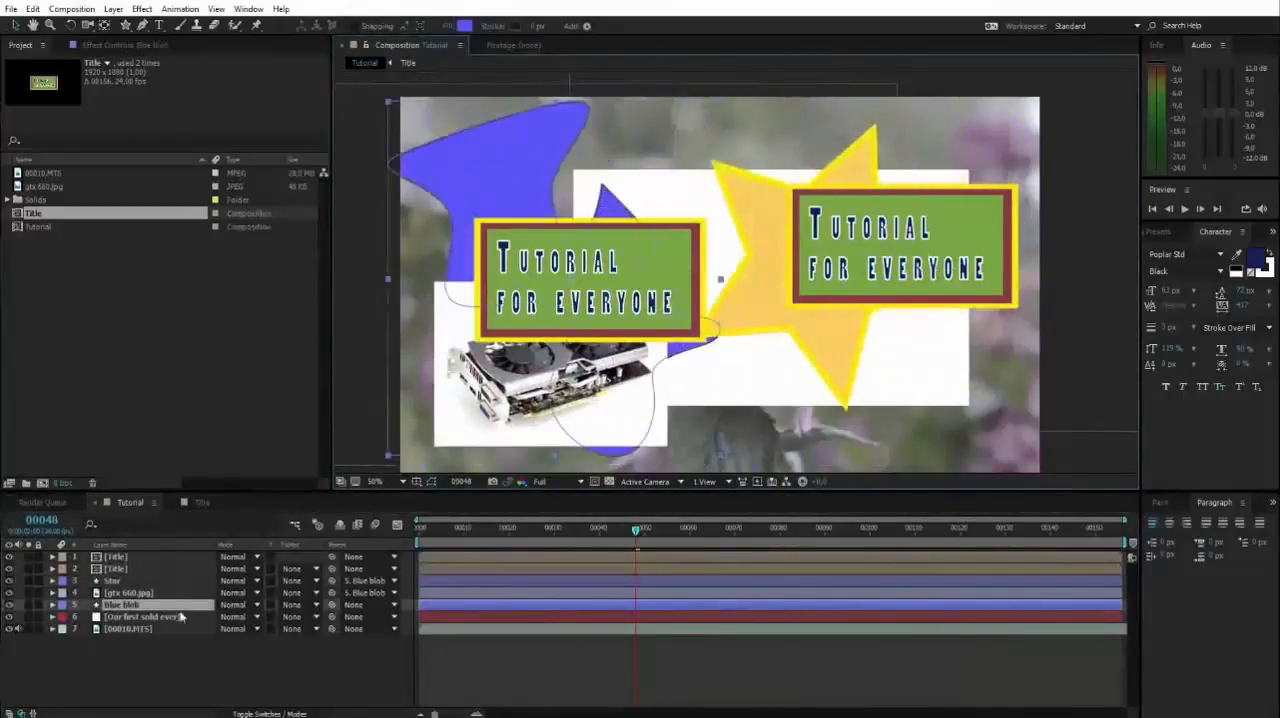
click(130, 592)
drag(704, 423, 593, 409)
key(ctrl+z)
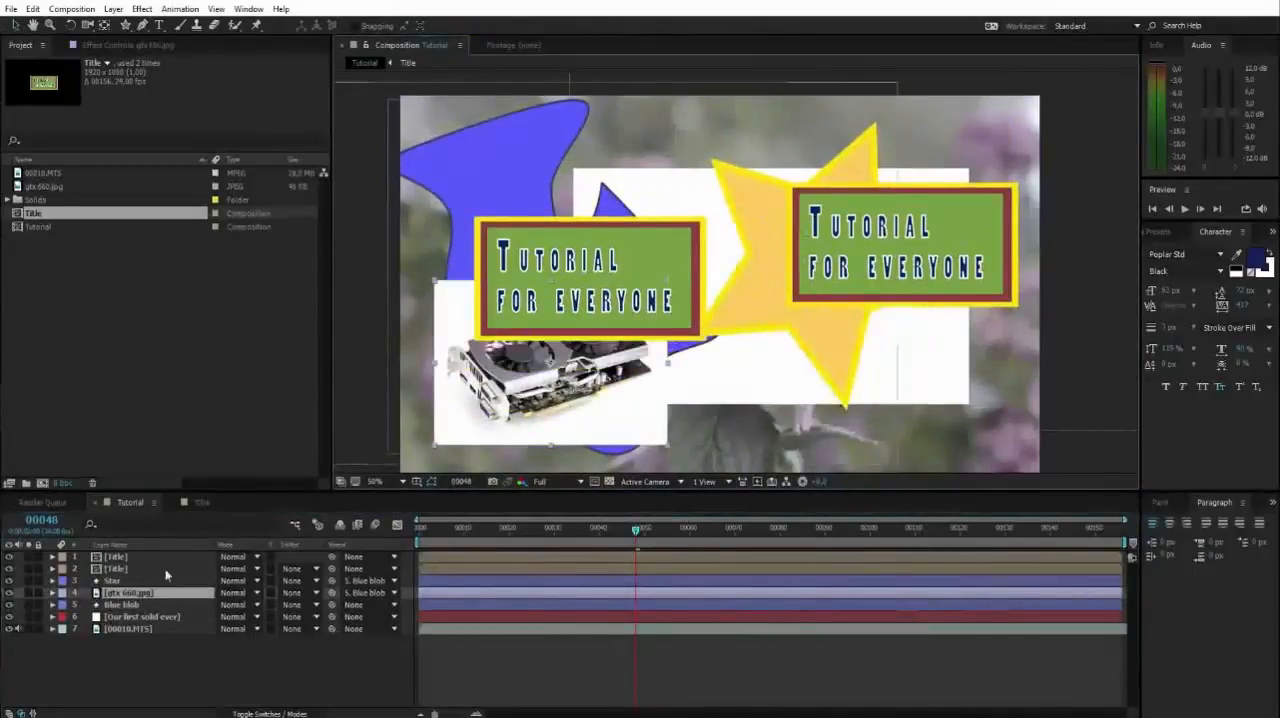
click(166, 578)
drag(771, 336, 672, 288)
key(ctrl+z)
click(352, 263)
key(space)
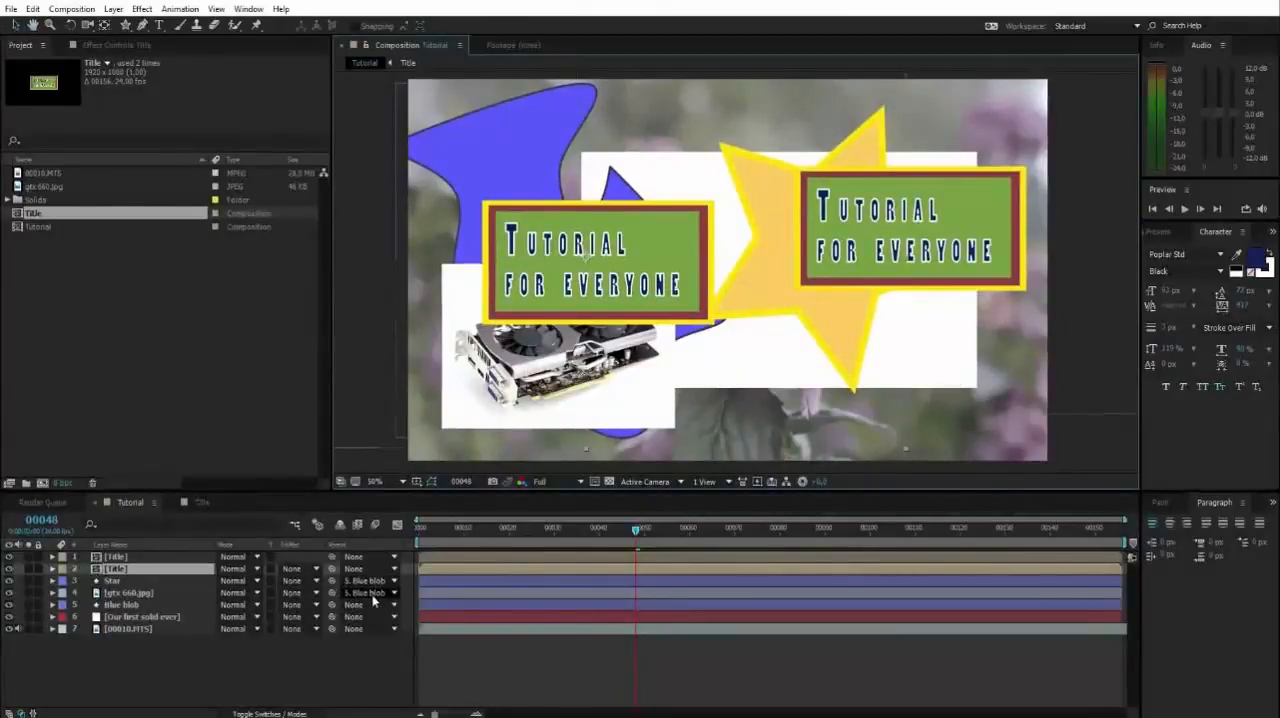
Examine the two Title layers, Star, gtx 660.jpg and Blue blob by selecting them in turn, and clear the selection.
click(117, 558)
click(119, 571)
click(118, 559)
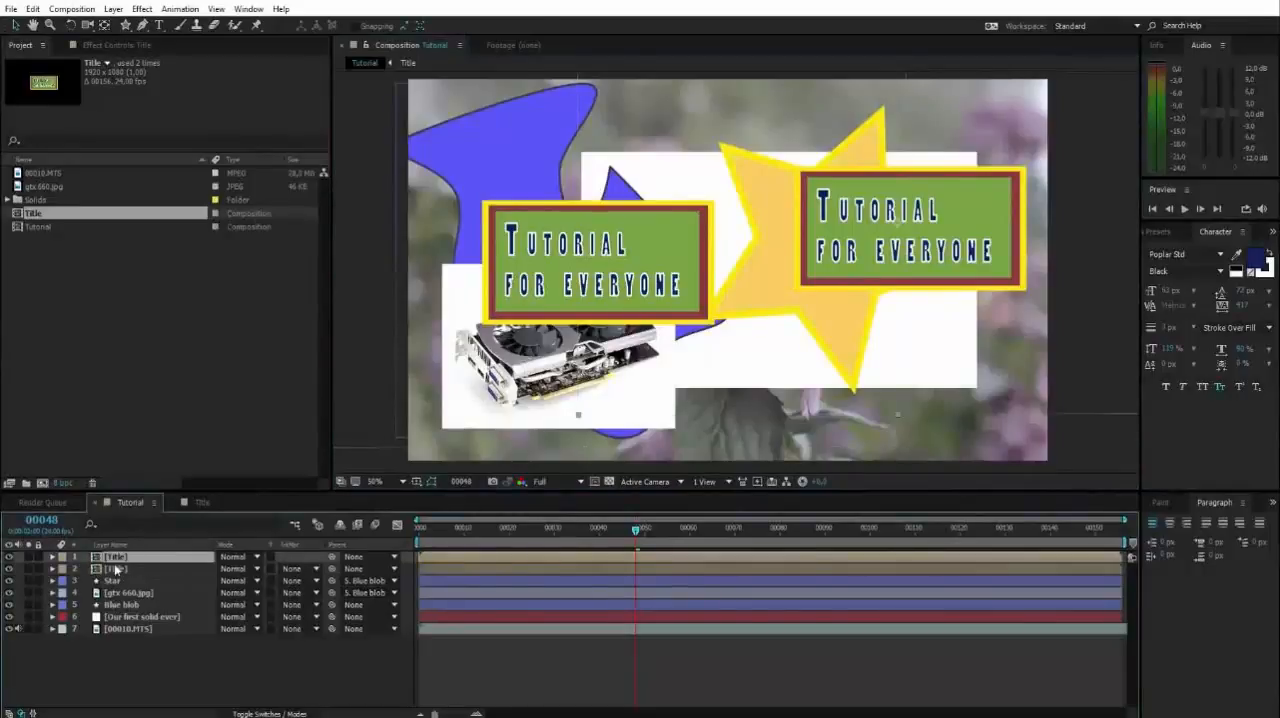
click(112, 571)
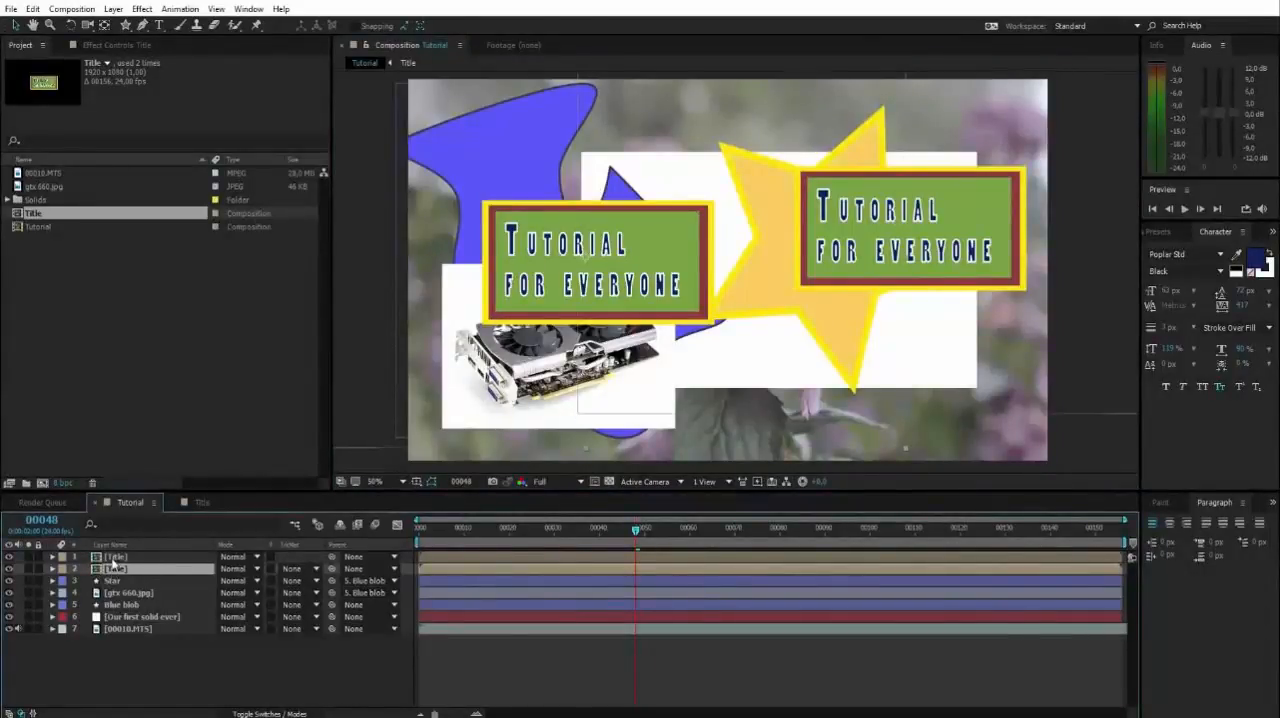
click(112, 580)
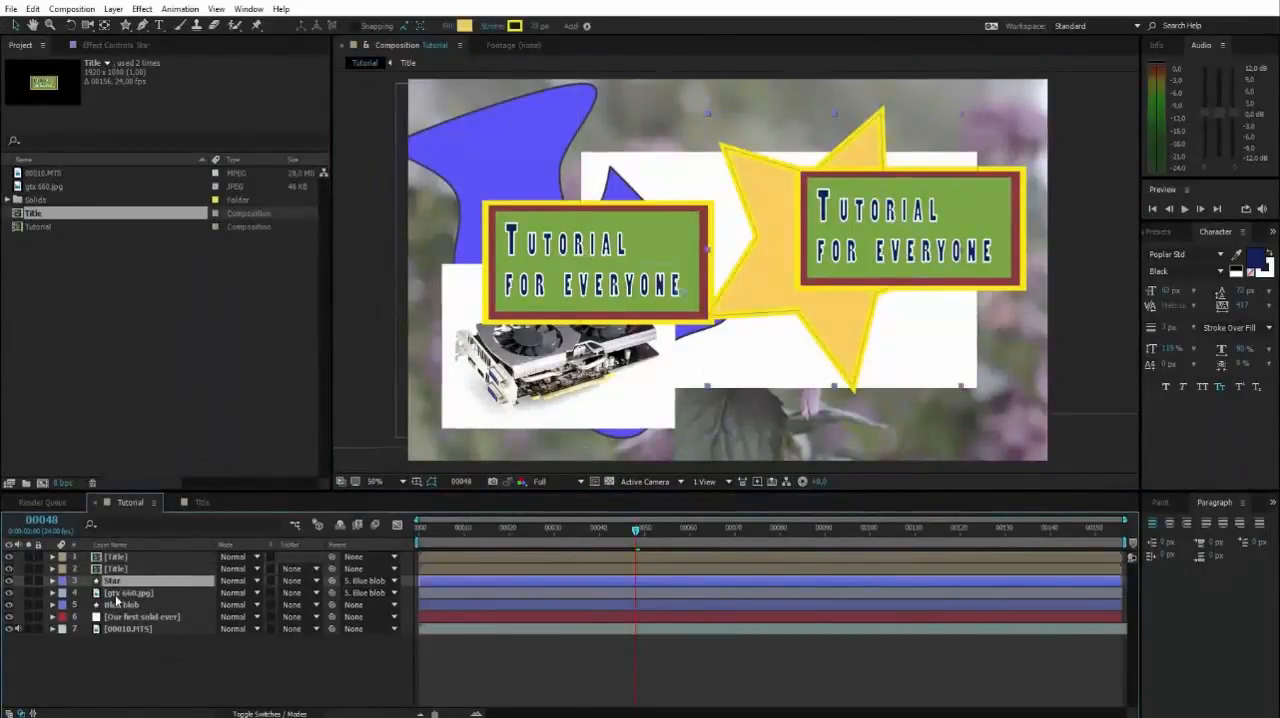
click(118, 593)
click(118, 605)
click(212, 660)
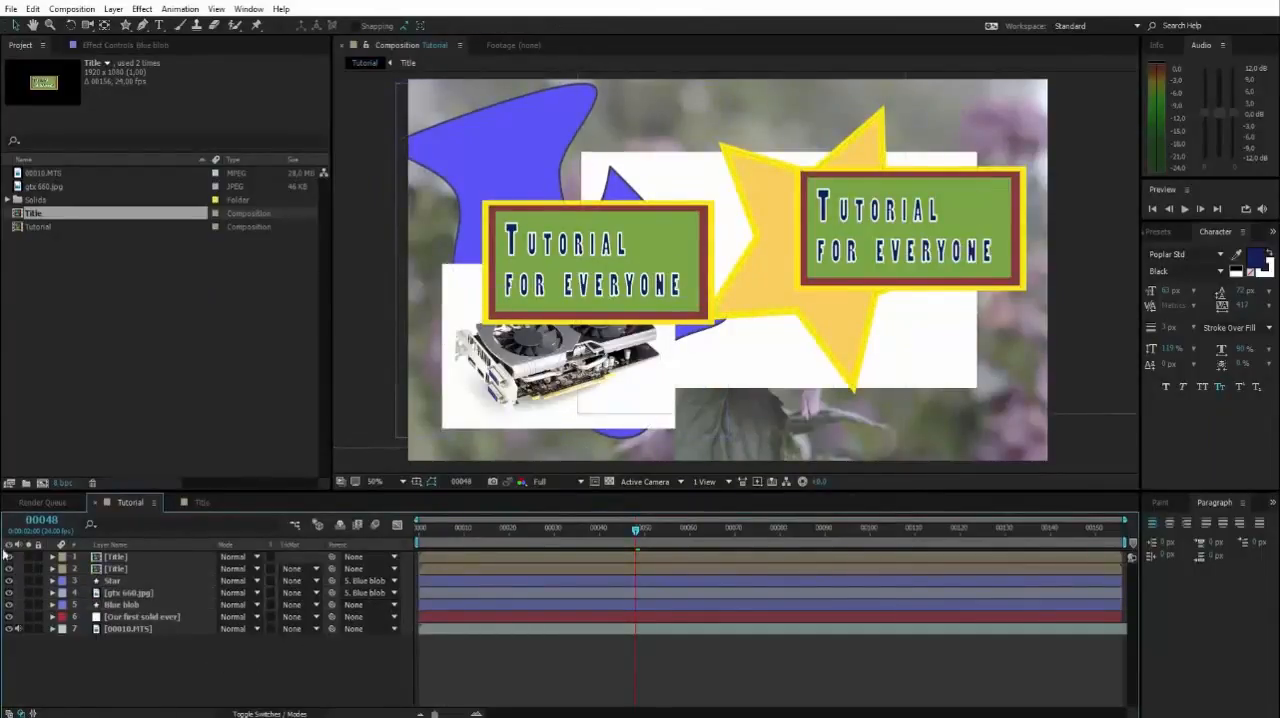
Go to the first frame and set the parent of the gtx 660.jpg and Star layers to None.
key(Home)
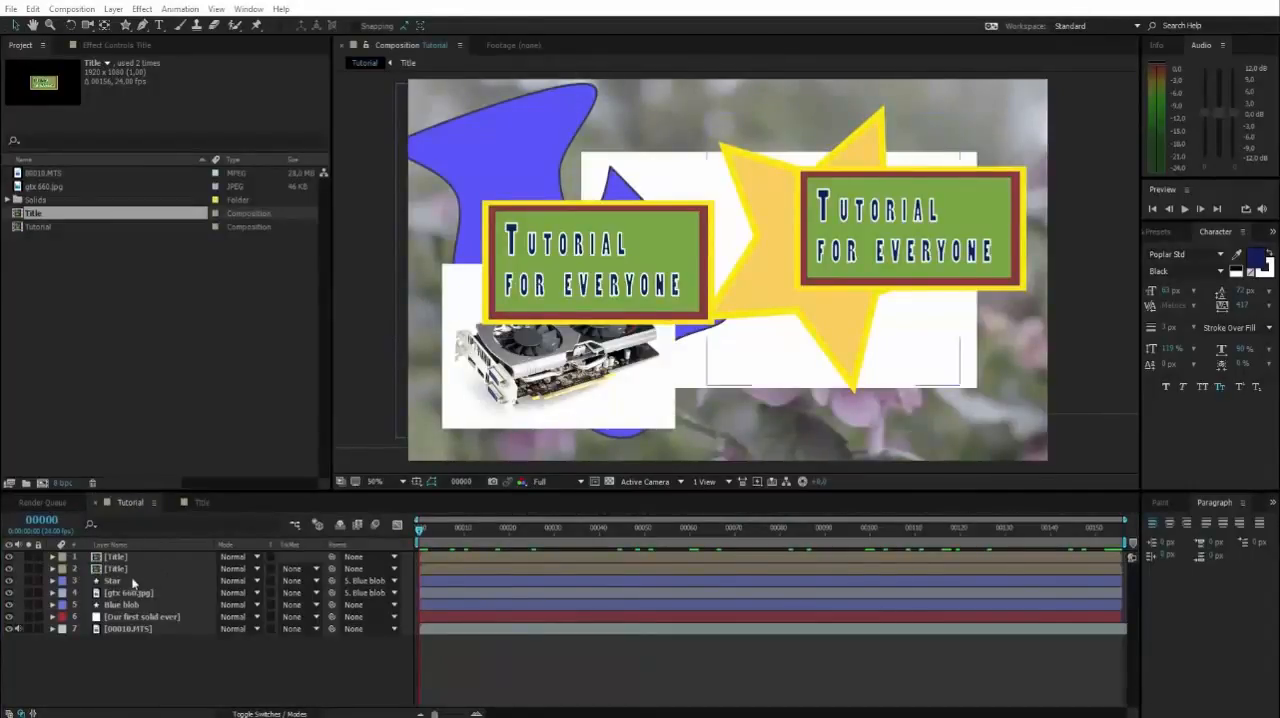
click(357, 596)
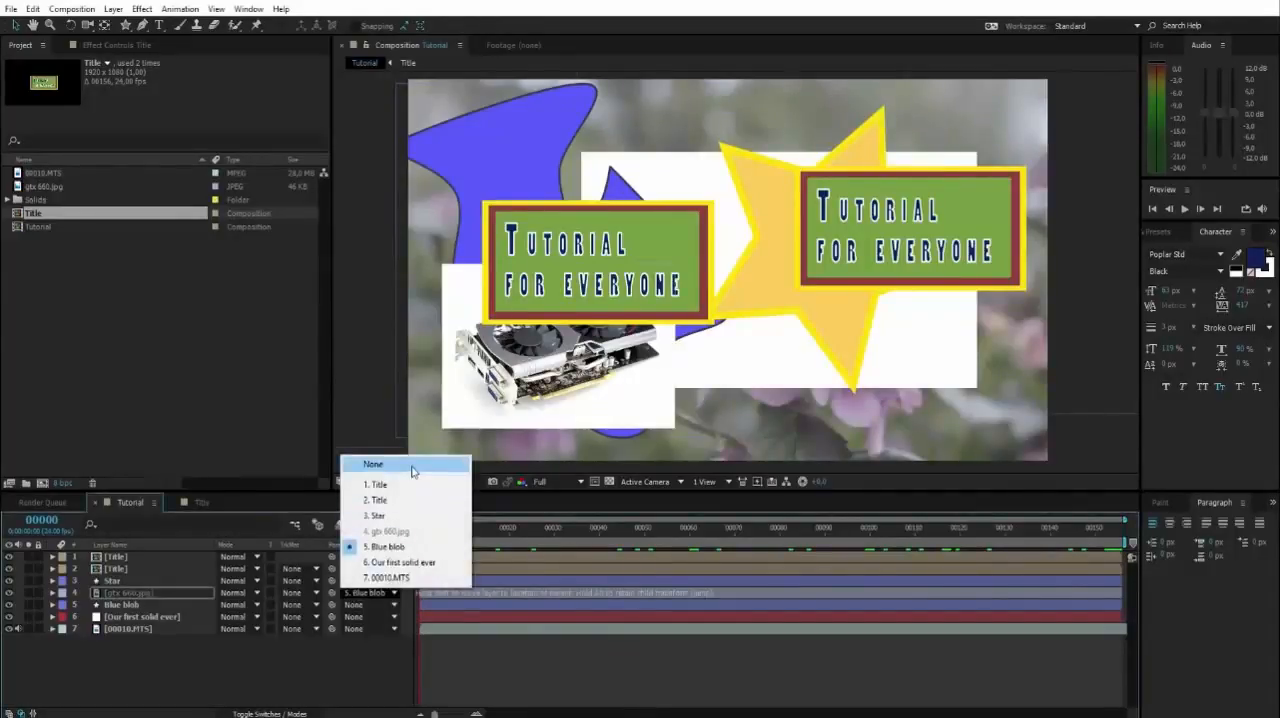
click(412, 471)
click(368, 580)
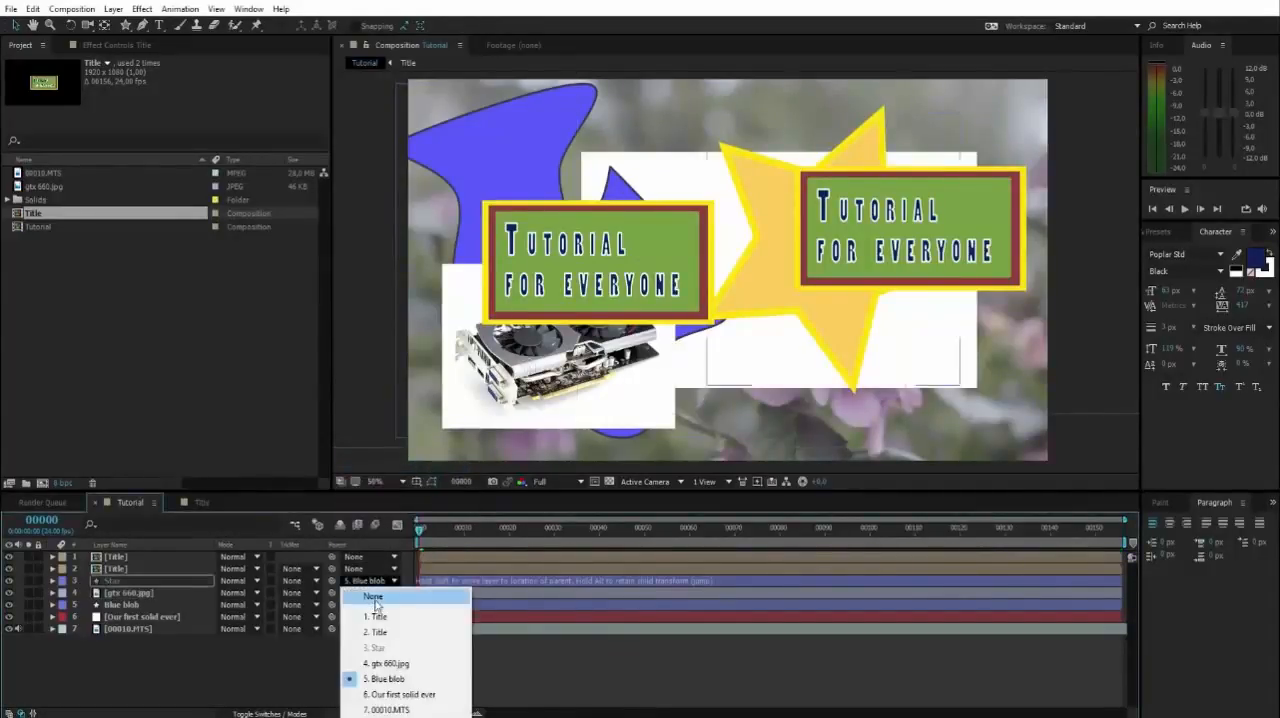
click(374, 598)
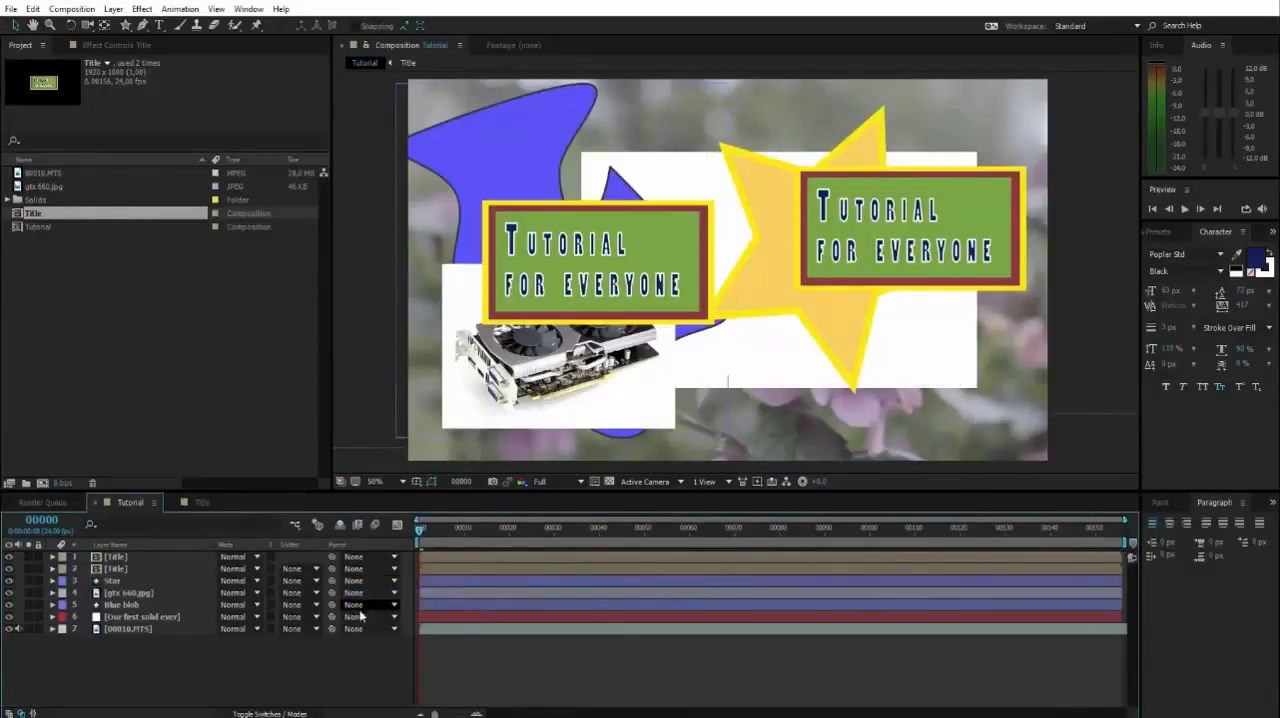
Select the layers from Star to Blue blob as a range, try moving them together, and clear the selection.
click(108, 580)
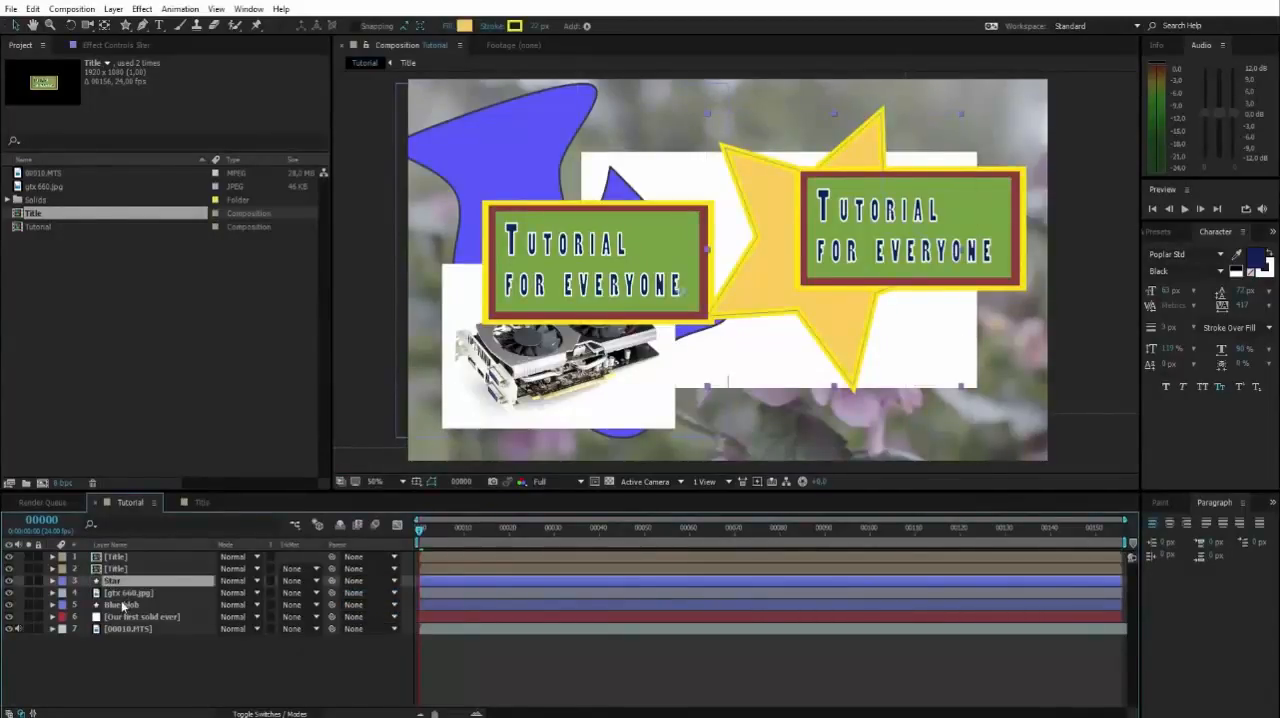
shift+click(122, 605)
mouse_move(459, 180)
mouse_down()
mouse_move(478, 174)
mouse_move(344, 160)
mouse_move(579, 190)
mouse_move(519, 174)
mouse_move(459, 180)
mouse_up()
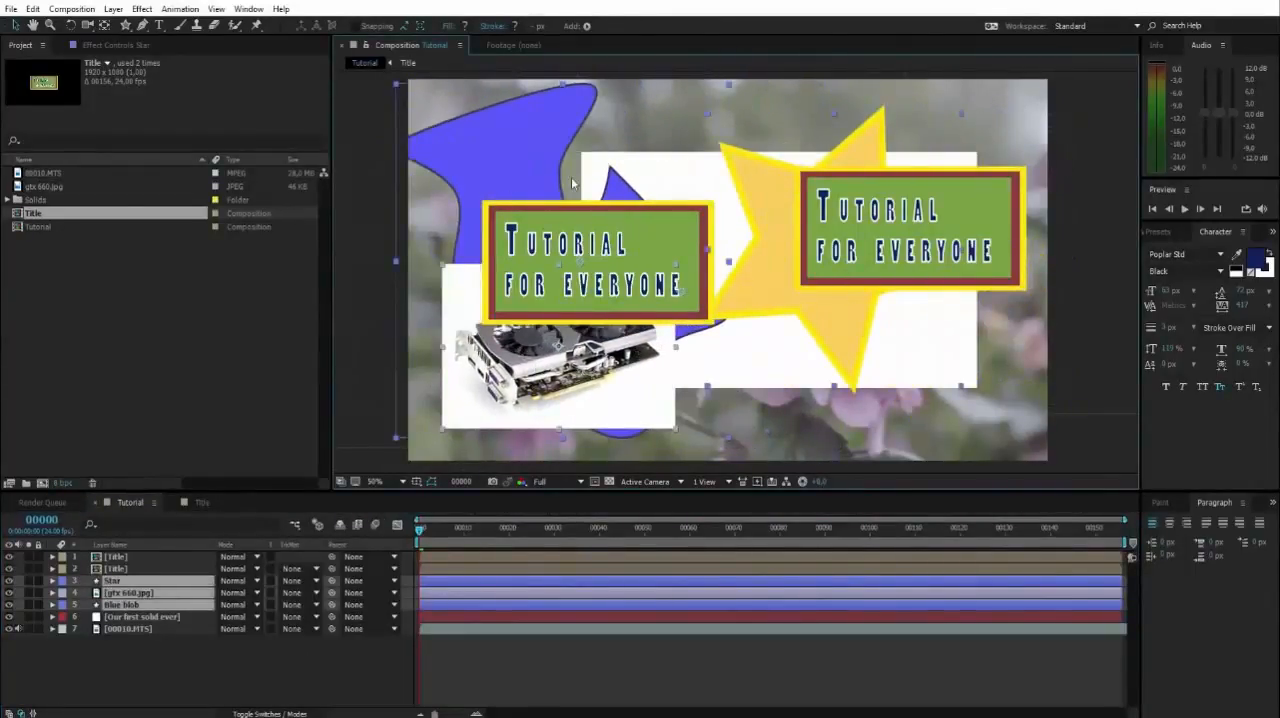
click(117, 660)
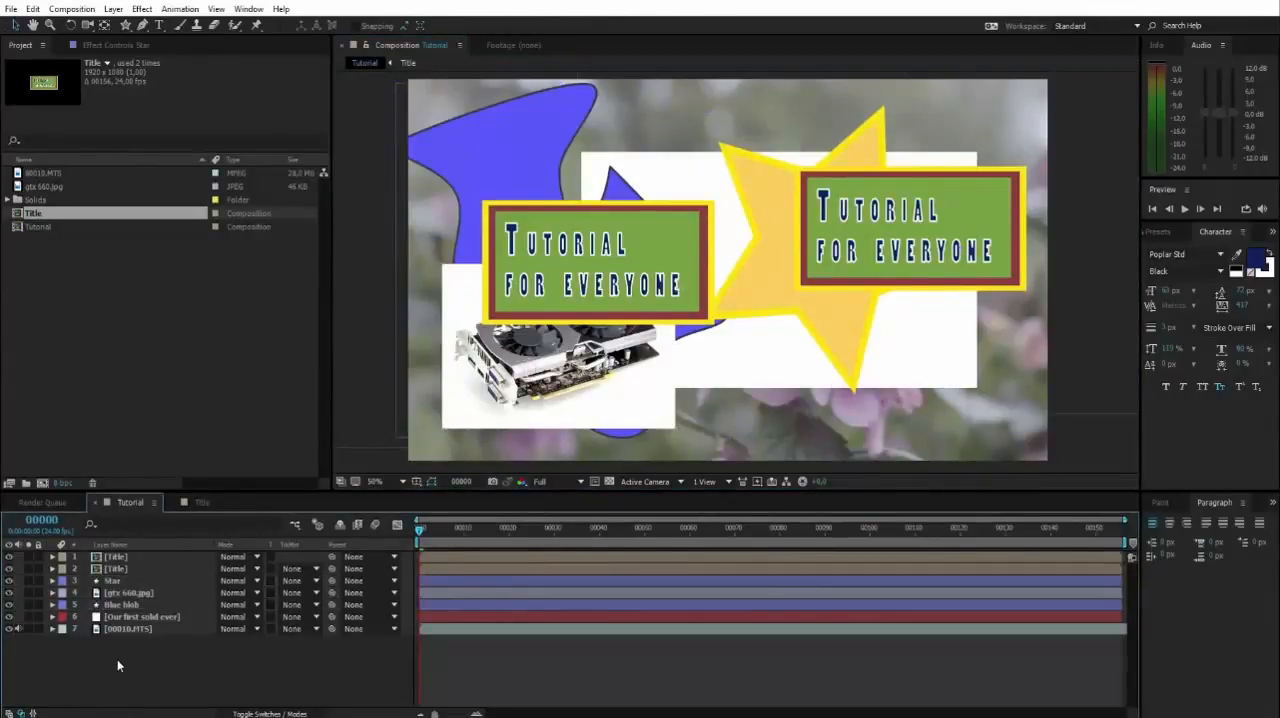
Add a new null object to the Tutorial composition.
click(112, 581)
click(115, 605)
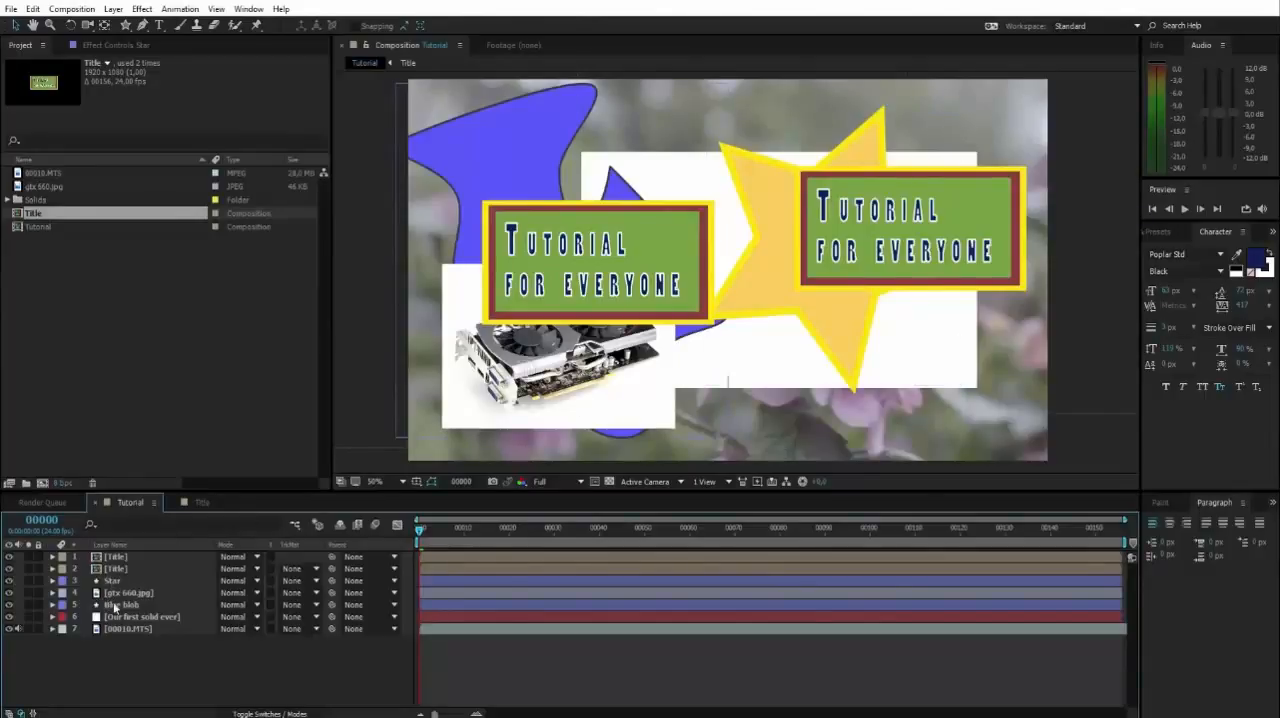
right_click(138, 671)
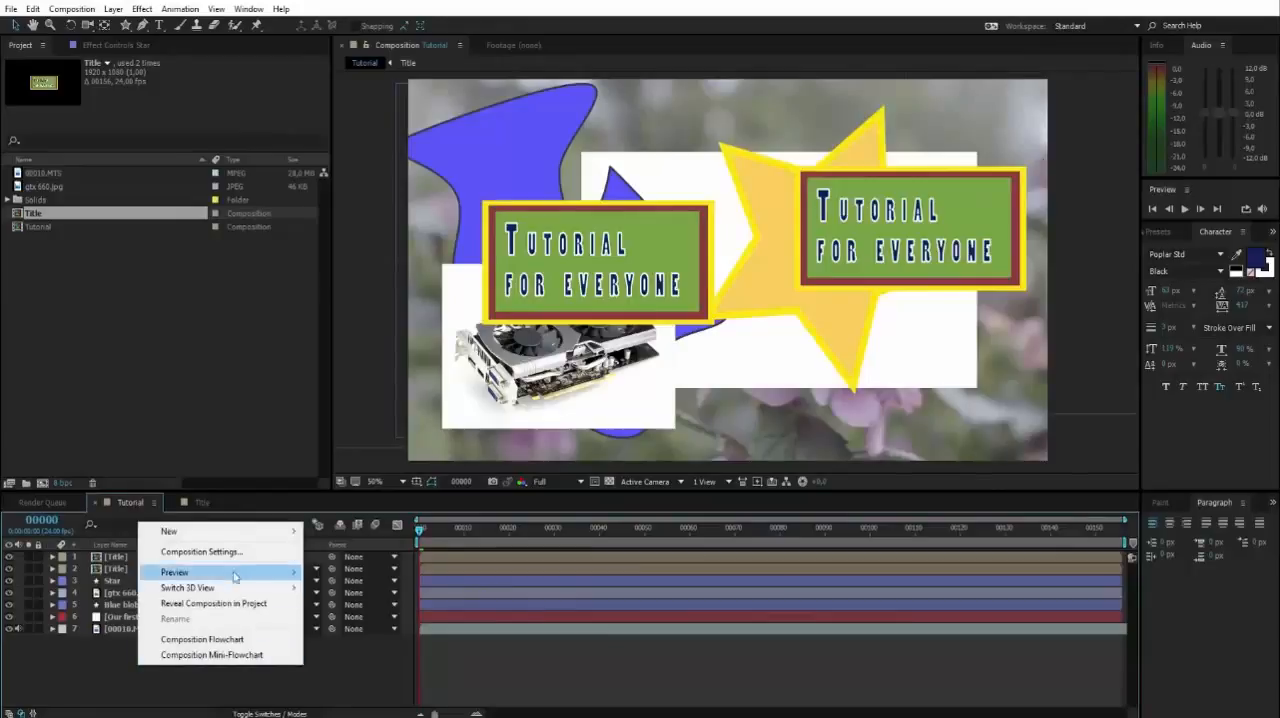
mouse_move(254, 534)
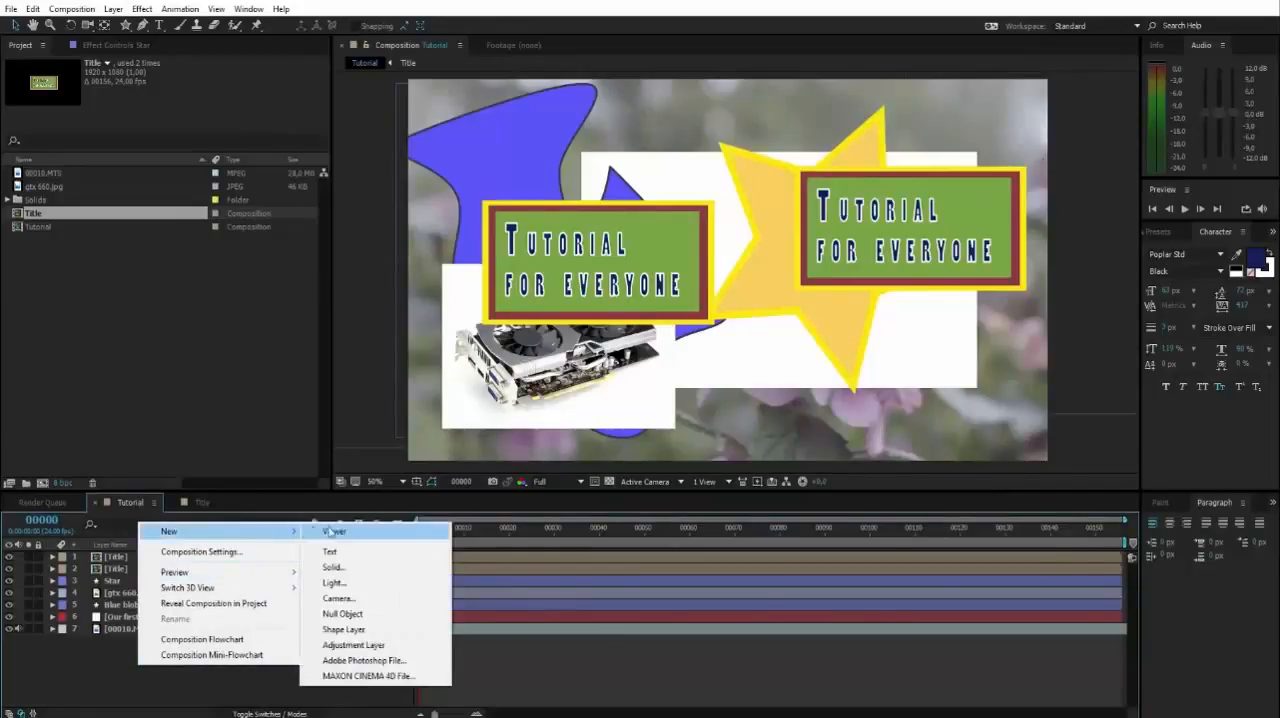
click(362, 618)
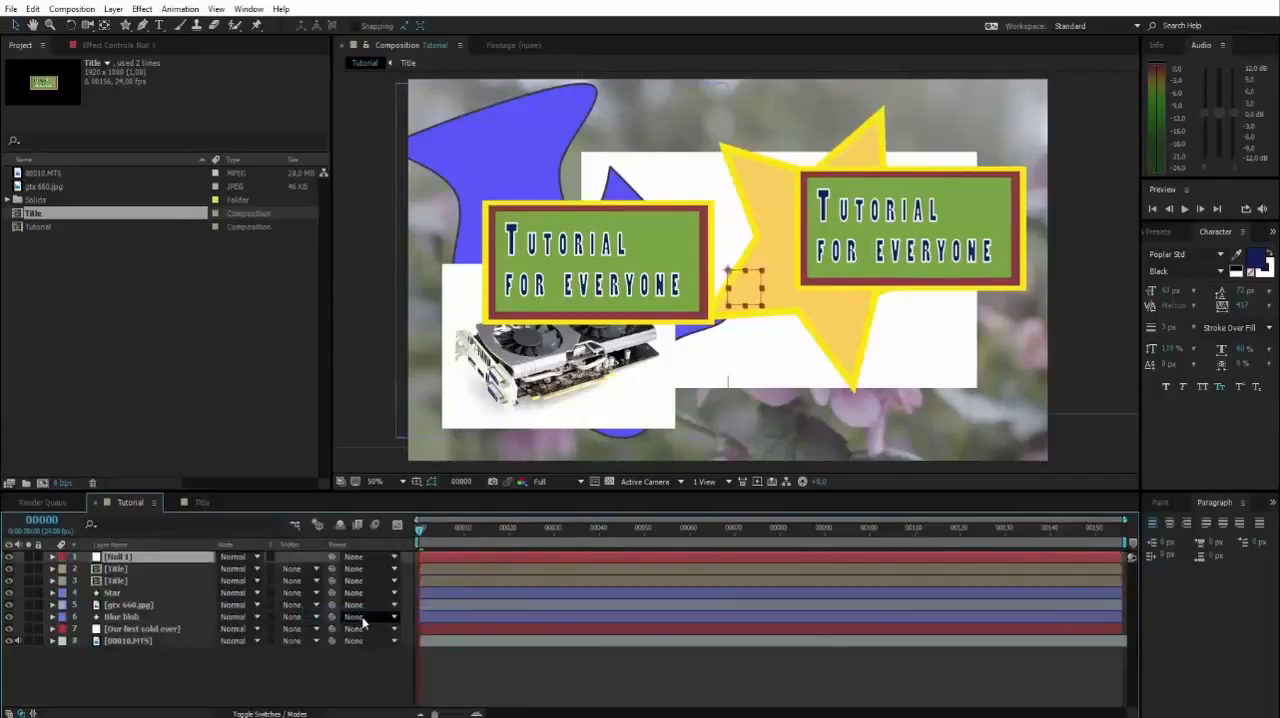
Examine the null object's outline and anchor point in the composition, both up close and within the whole frame.
scroll(760, 289, up, 3)
scroll(775, 323, down, 1)
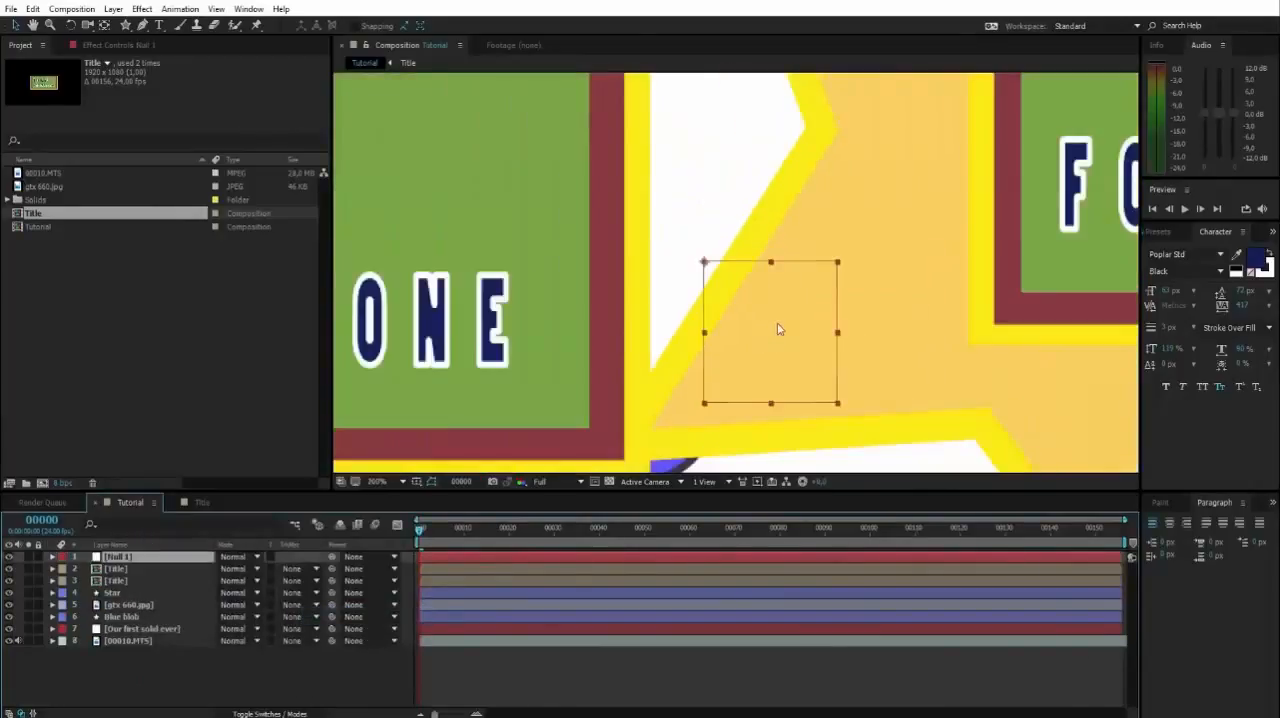
drag(775, 323, 720, 266)
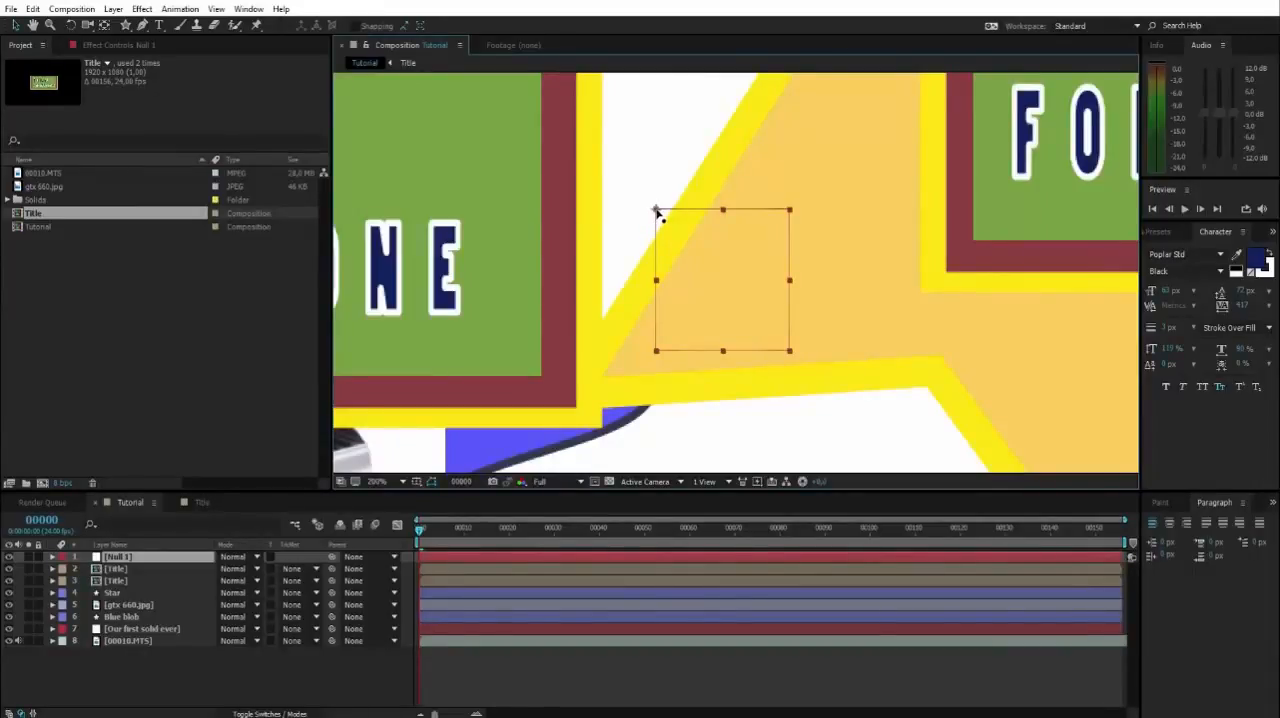
scroll(656, 211, down, 5)
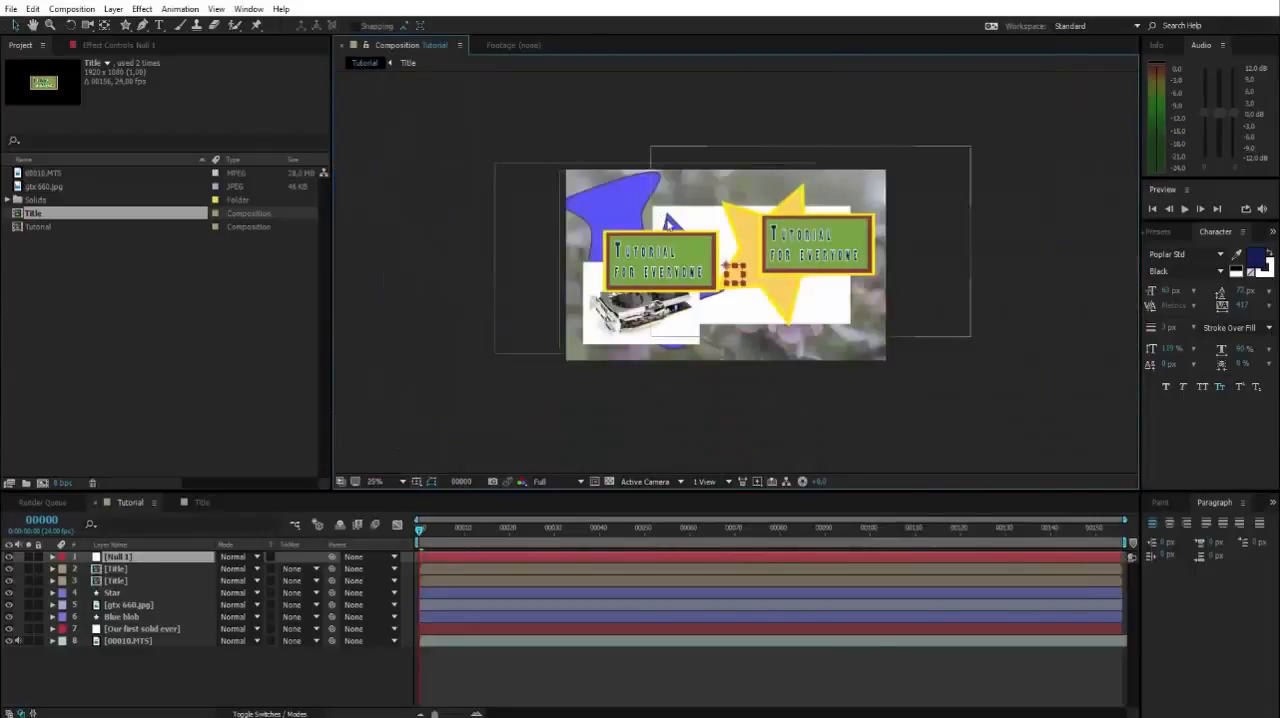
scroll(706, 265, up, 2)
drag(708, 267, 736, 264)
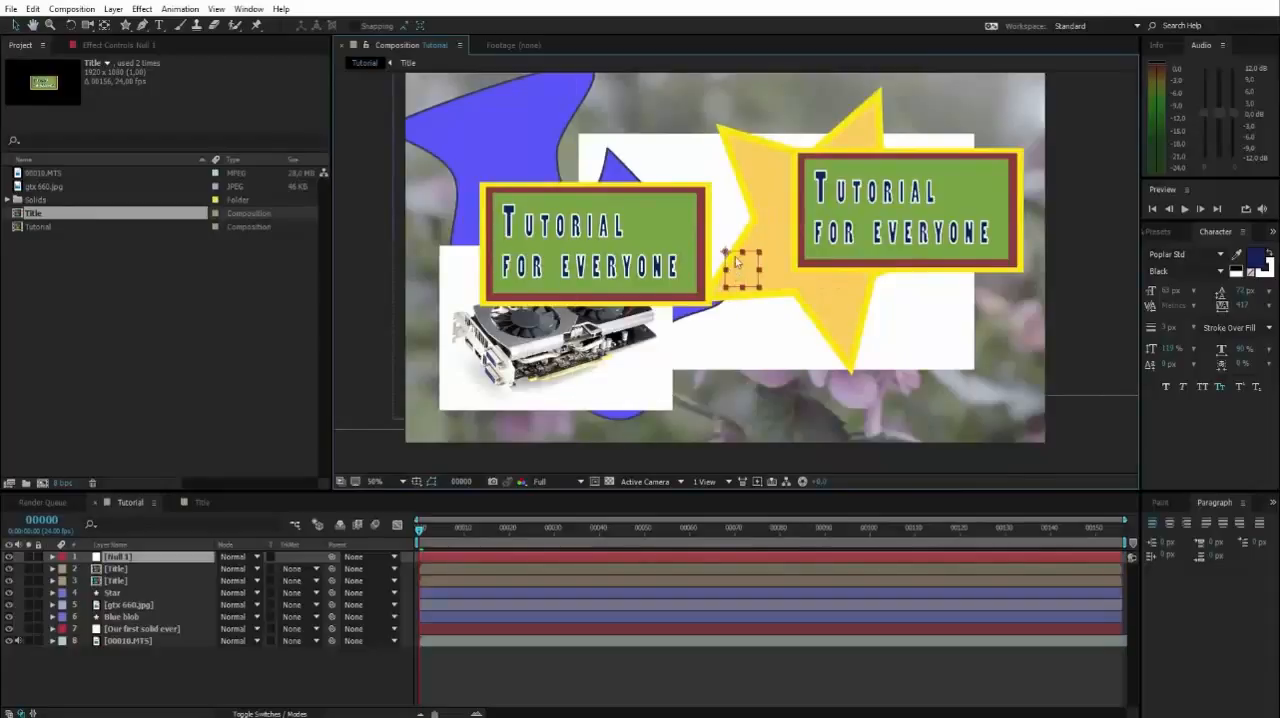
Rename the null object layer as "Position controller" and select it.
click(117, 558)
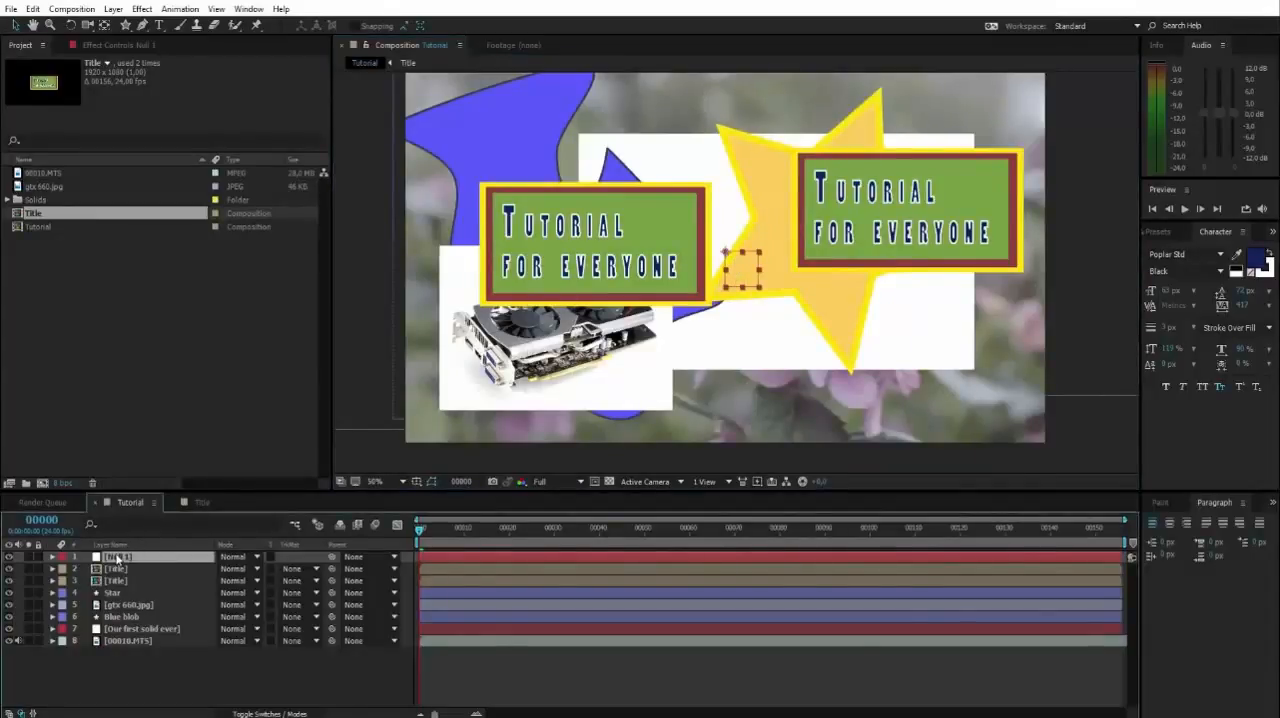
key(Return)
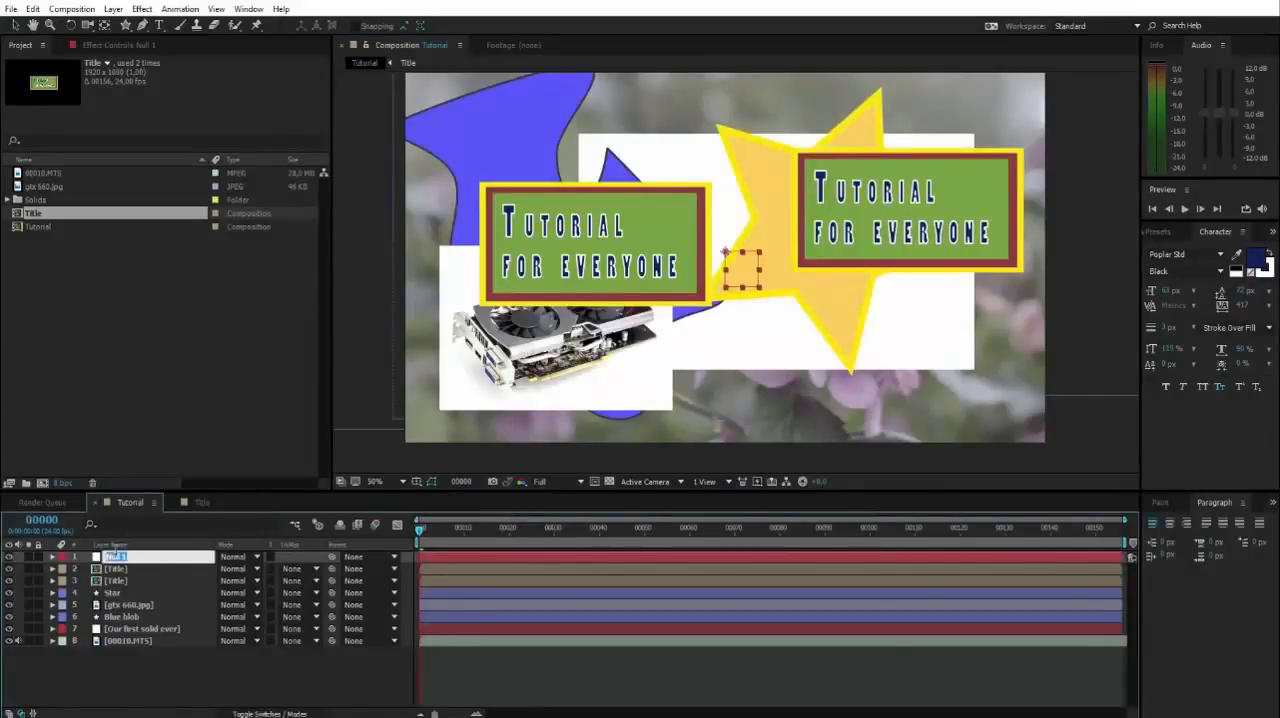
text(Pni)
click(137, 686)
click(146, 557)
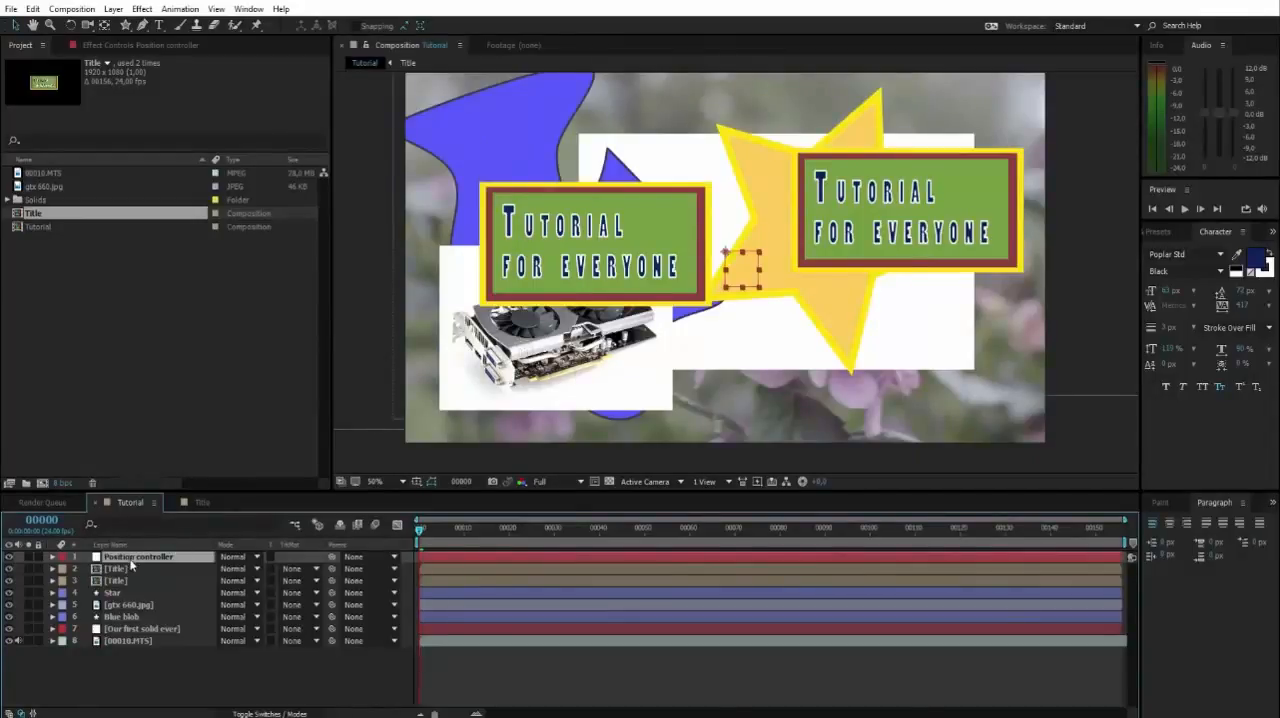
Set Position controller as the parent of the Star, gtx 660.jpg and Blue blob layers, choosing it by name.
click(127, 593)
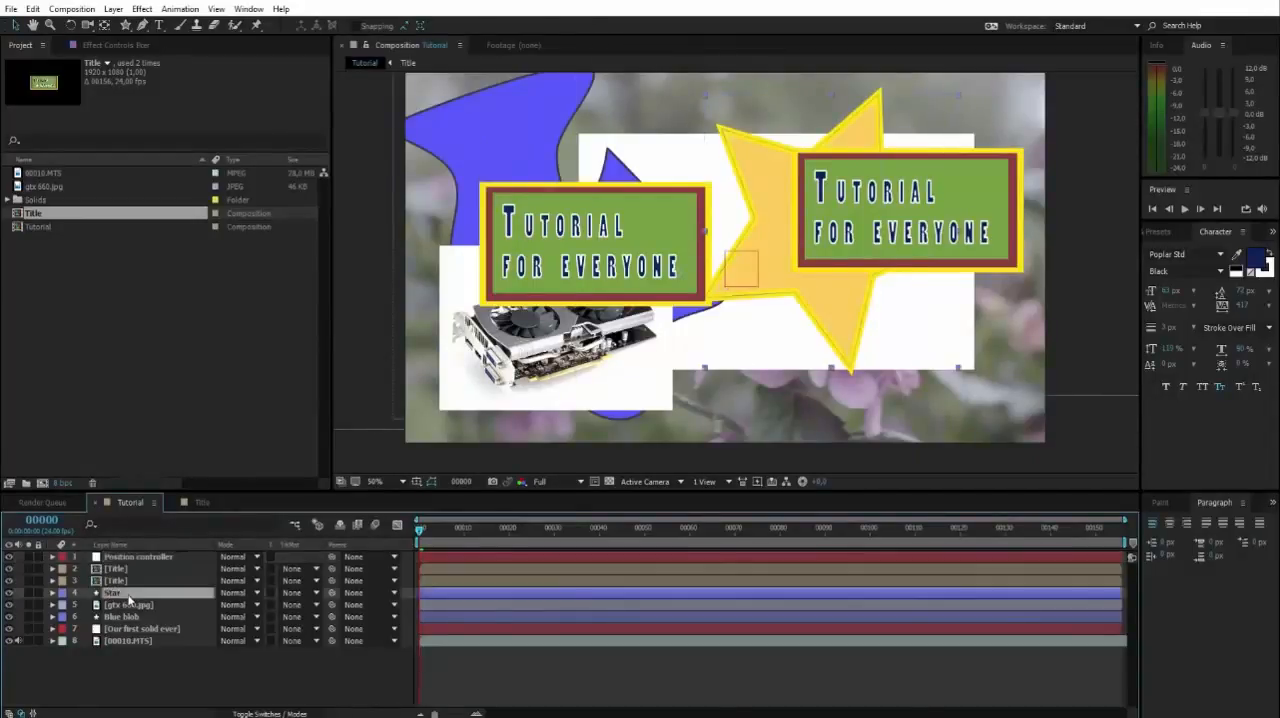
click(369, 593)
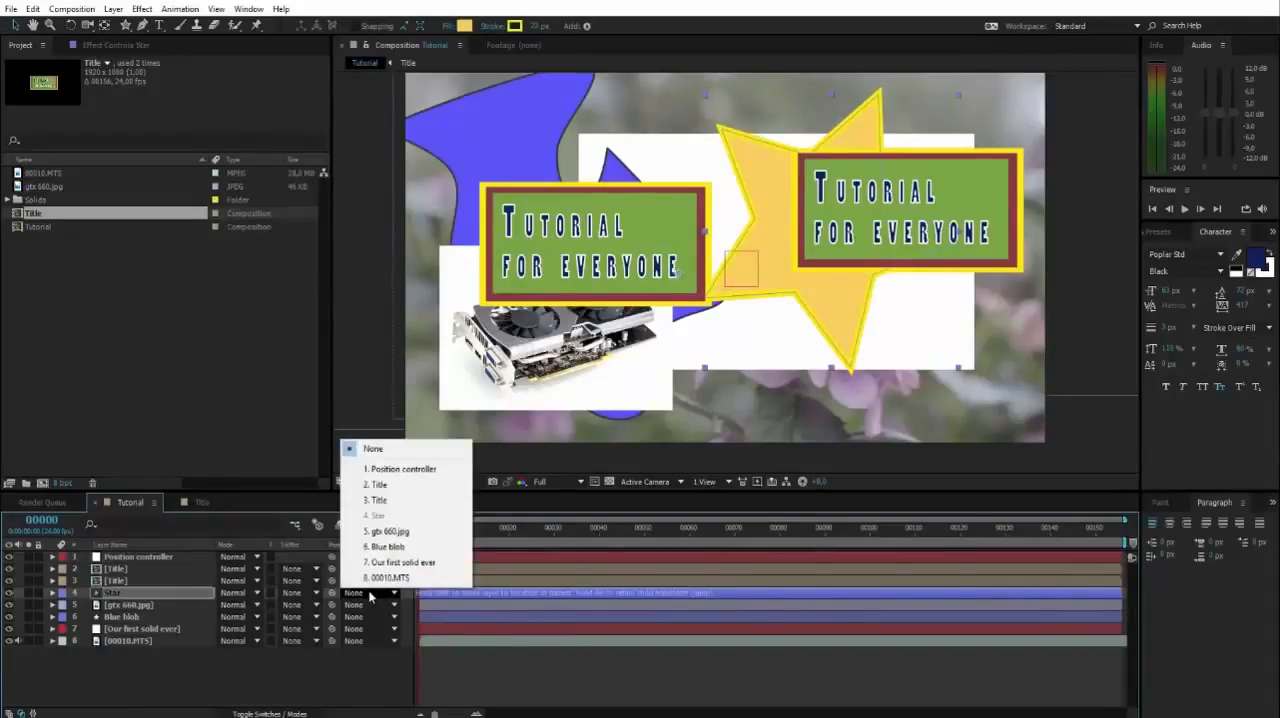
click(400, 469)
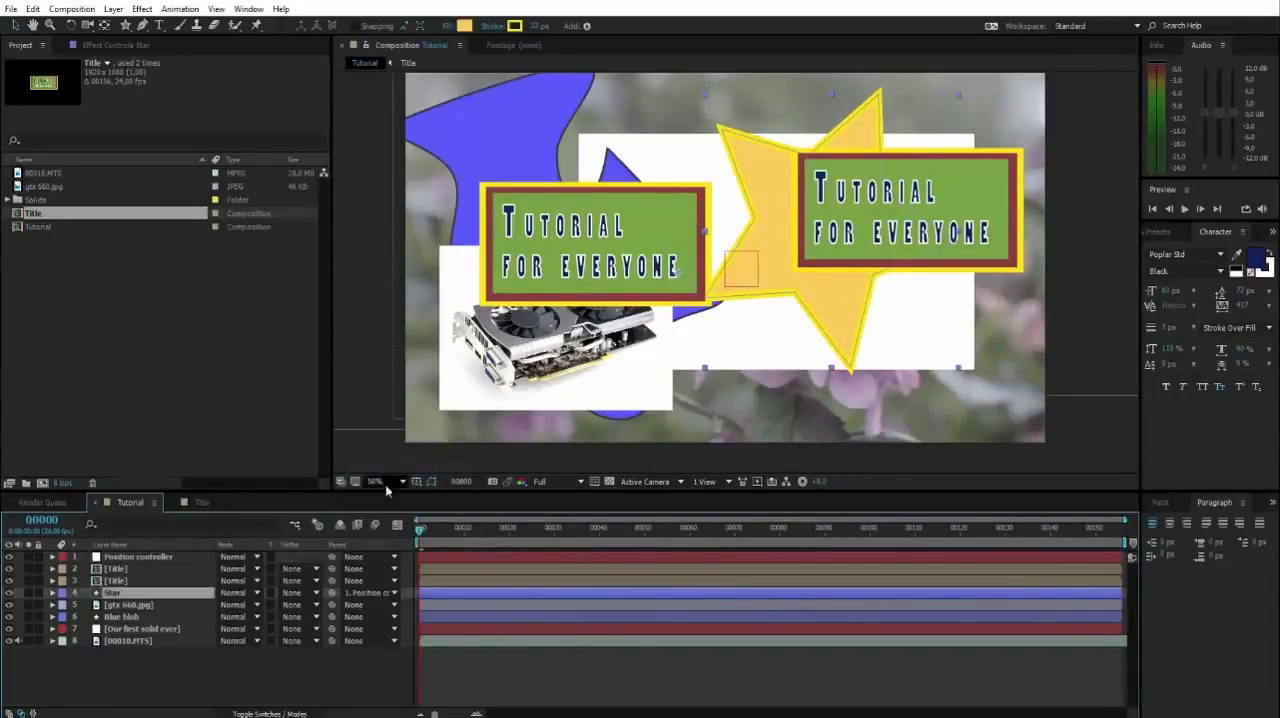
click(351, 606)
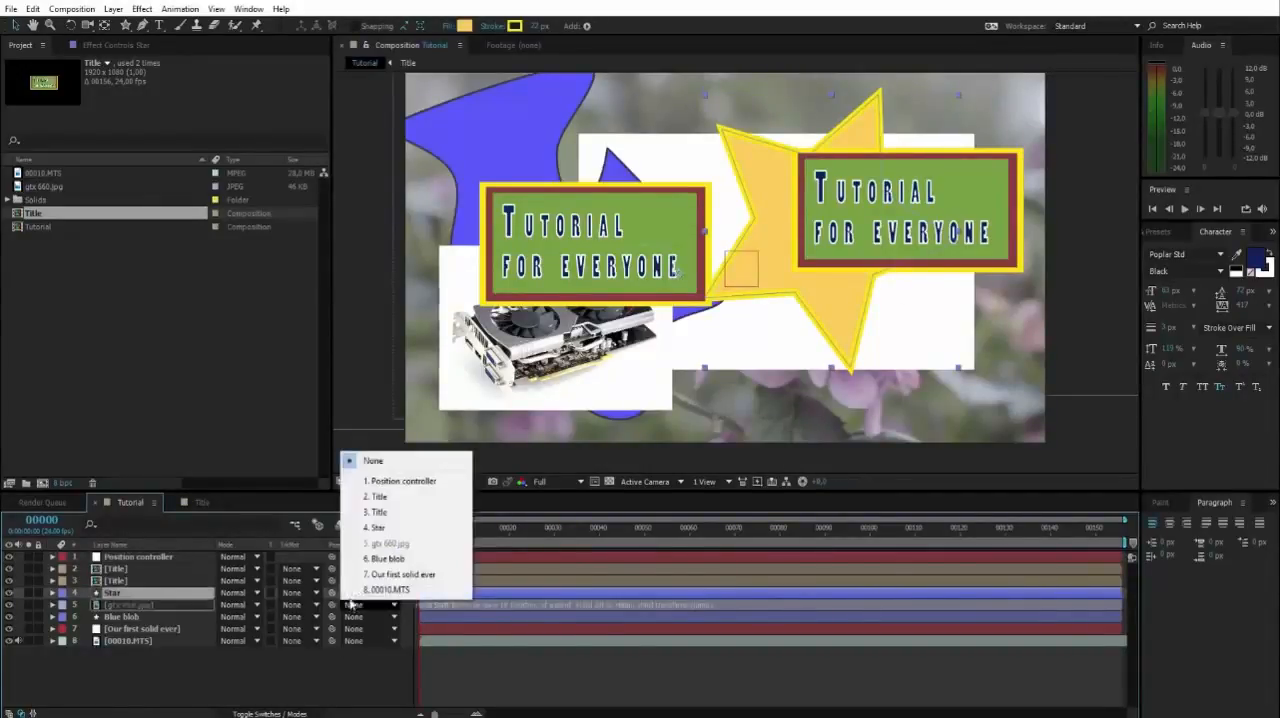
click(380, 485)
click(355, 617)
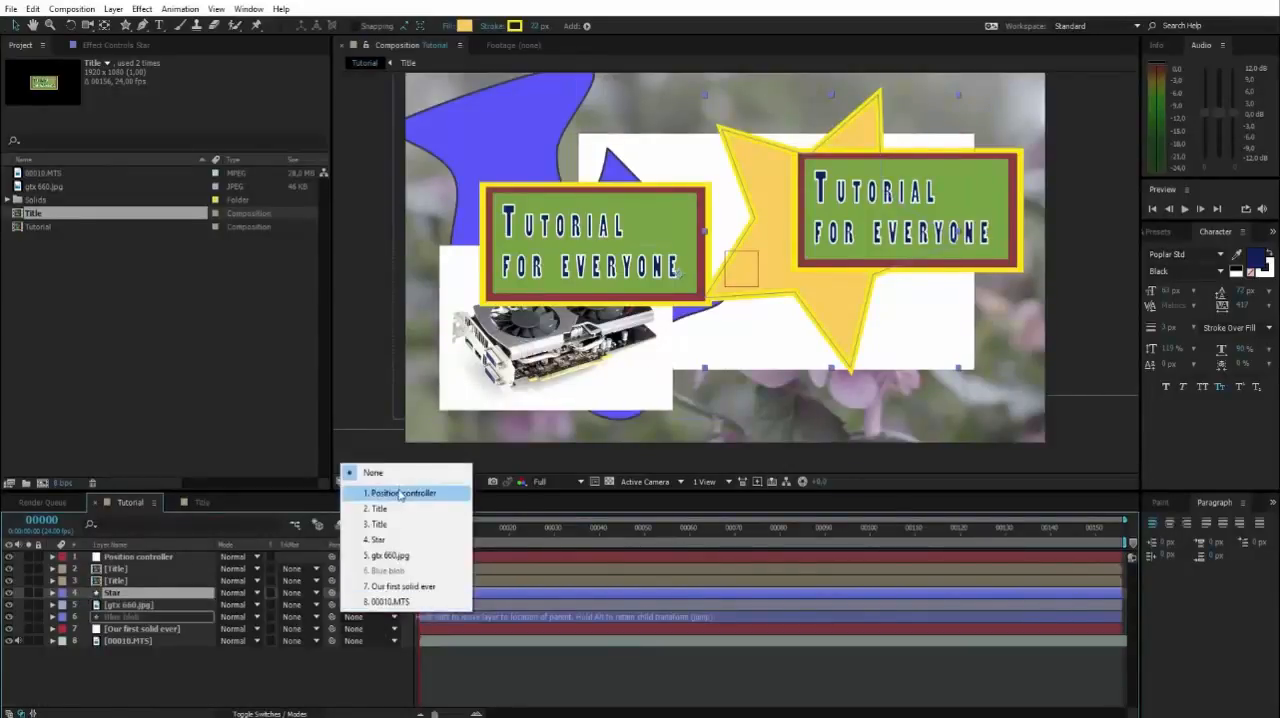
click(400, 494)
Try moving the Position controller null to the right with its linked layers, and undo the move.
click(116, 558)
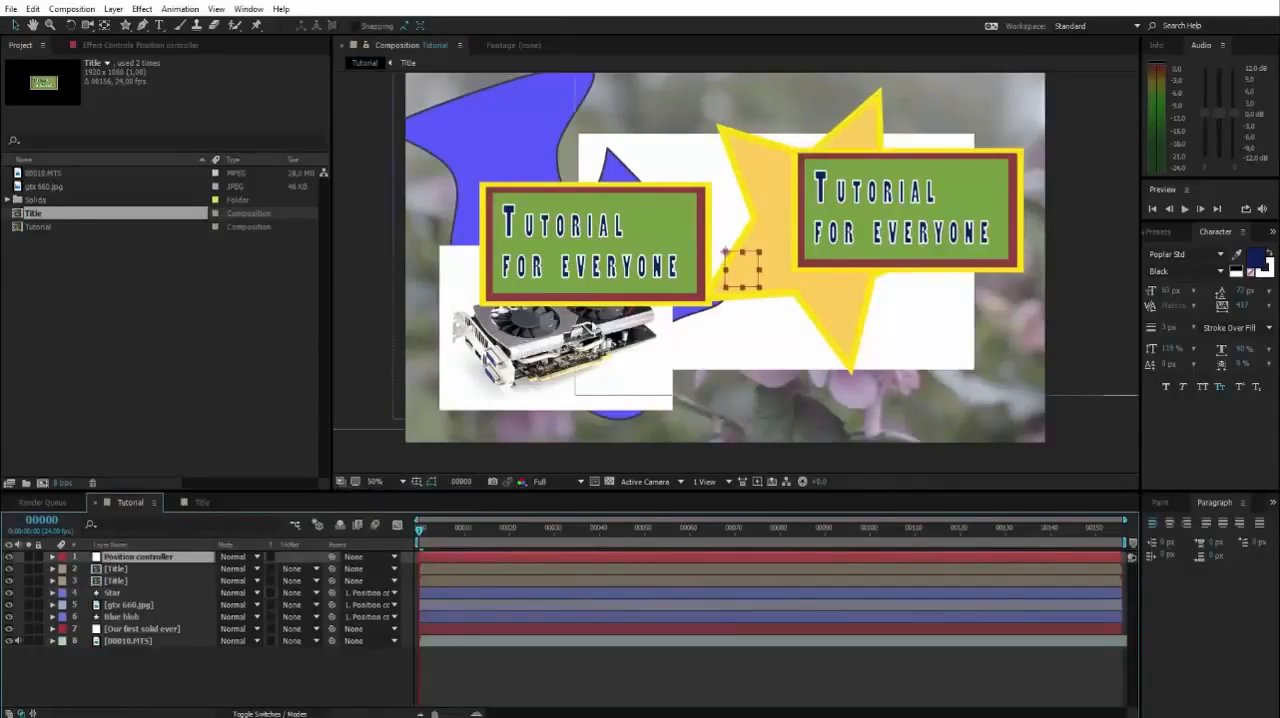
drag(727, 250, 857, 249)
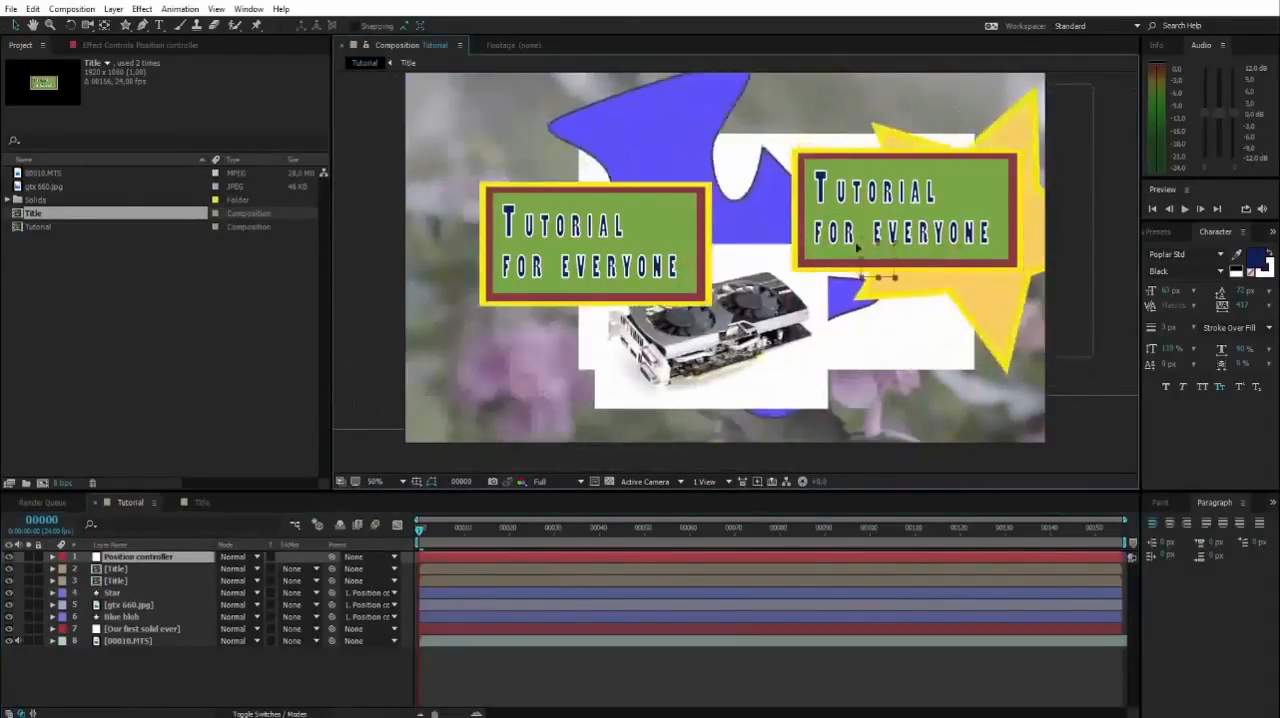
key(ctrl+z)
Reset the parent of the Star, gtx 660.jpg and Blue blob layers to None.
key(space)
drag(938, 234, 941, 254)
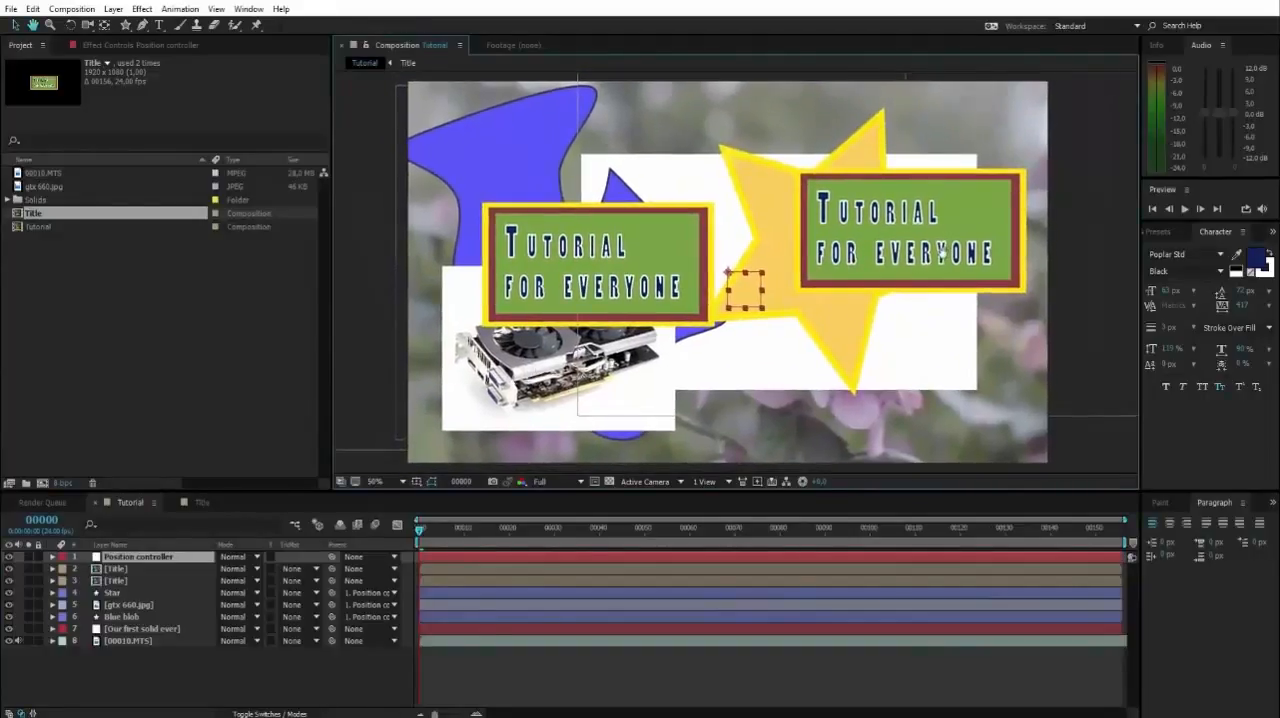
click(372, 593)
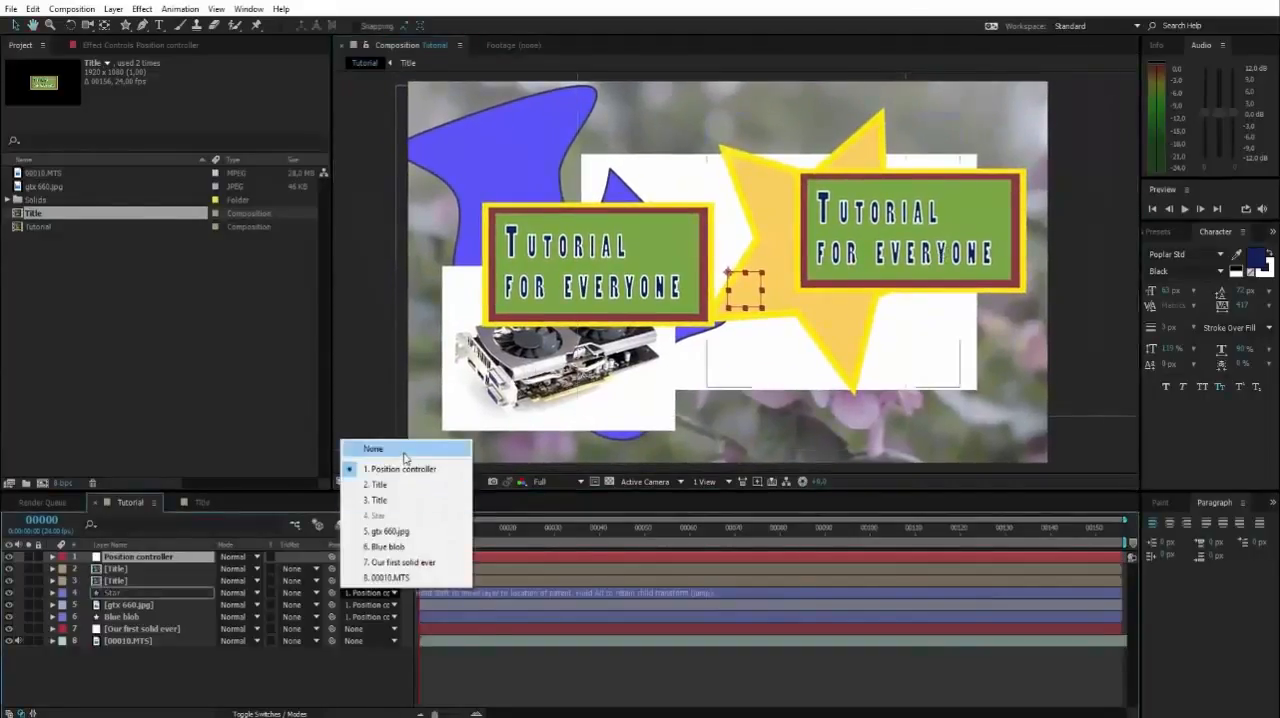
click(404, 457)
click(372, 605)
click(372, 455)
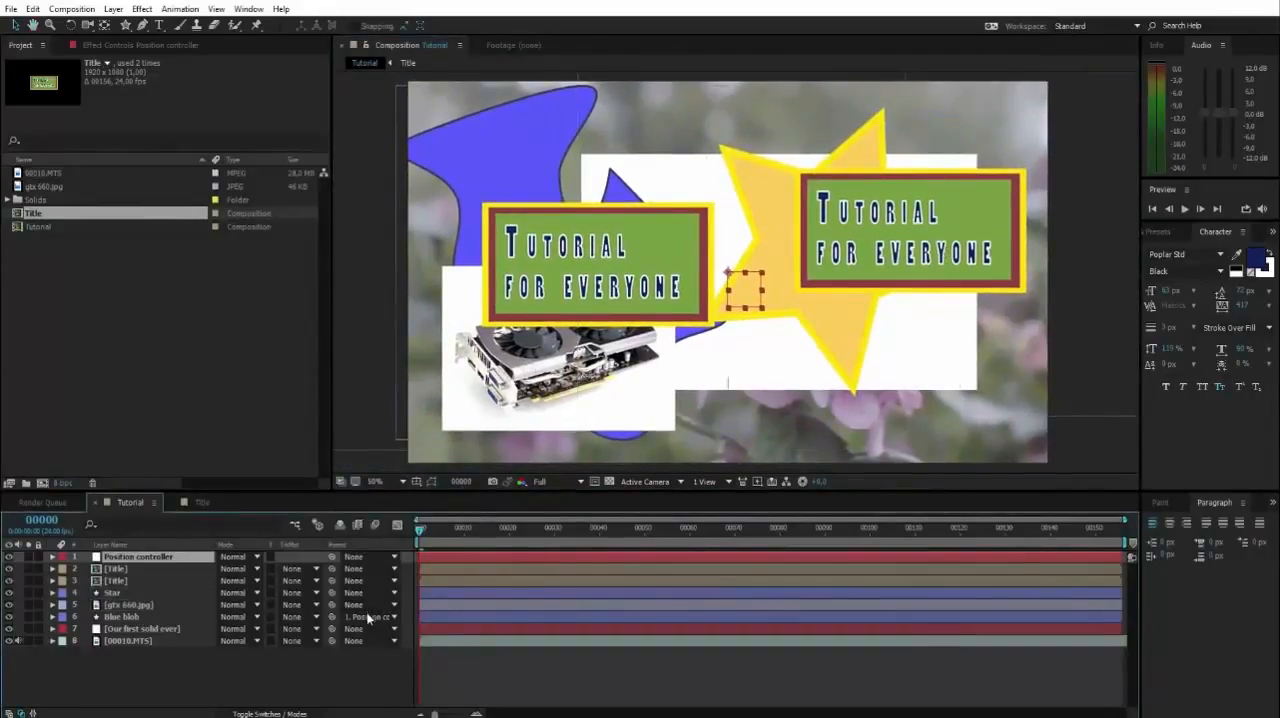
click(368, 617)
click(355, 470)
Link the Star, gtx 660.jpg and Blue blob layers to Position controller with the parent pick whip.
drag(333, 595, 131, 556)
drag(332, 604, 157, 564)
drag(332, 616, 176, 555)
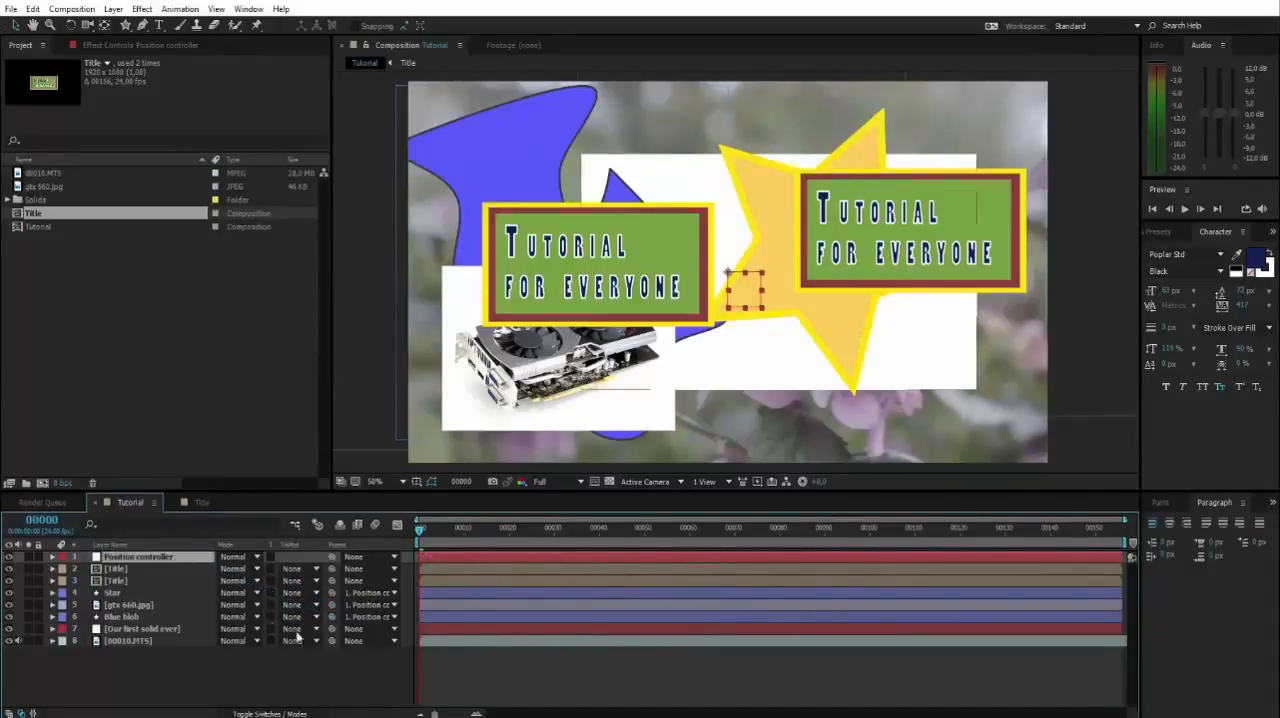
click(383, 672)
Select the Position controller null in the composition and try moving it up and to the right with its child layers.
click(732, 277)
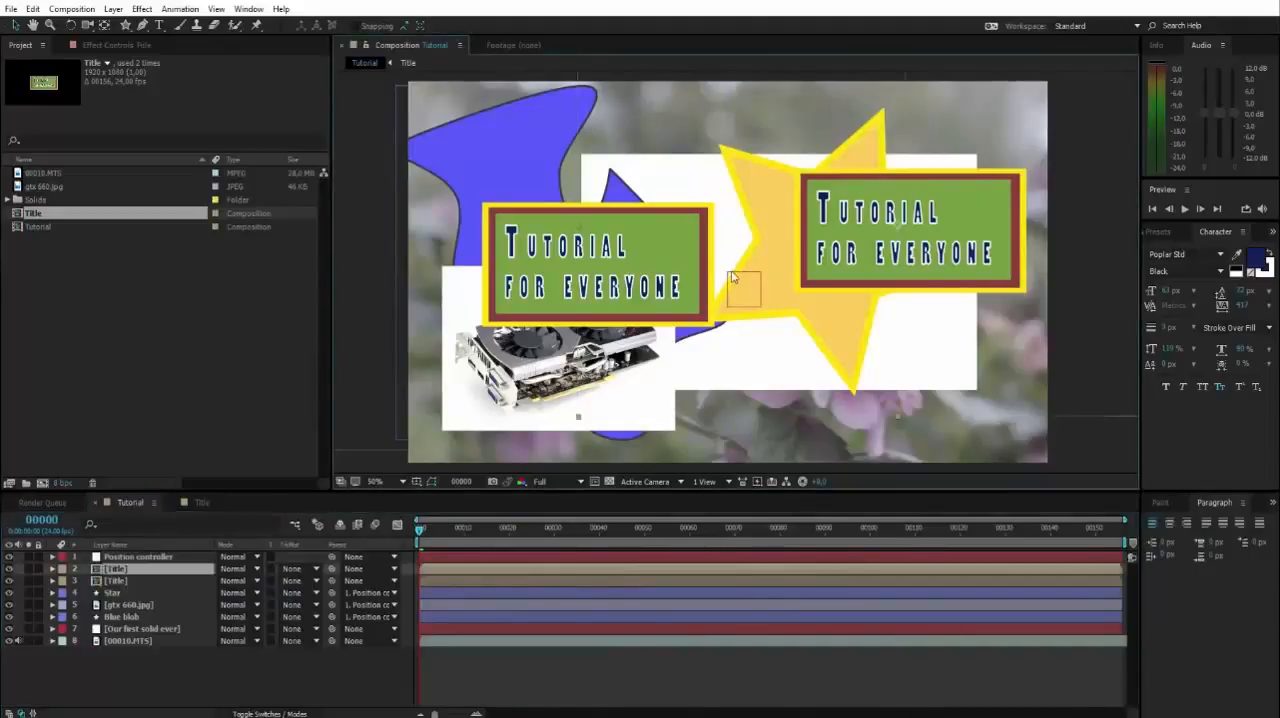
click(740, 280)
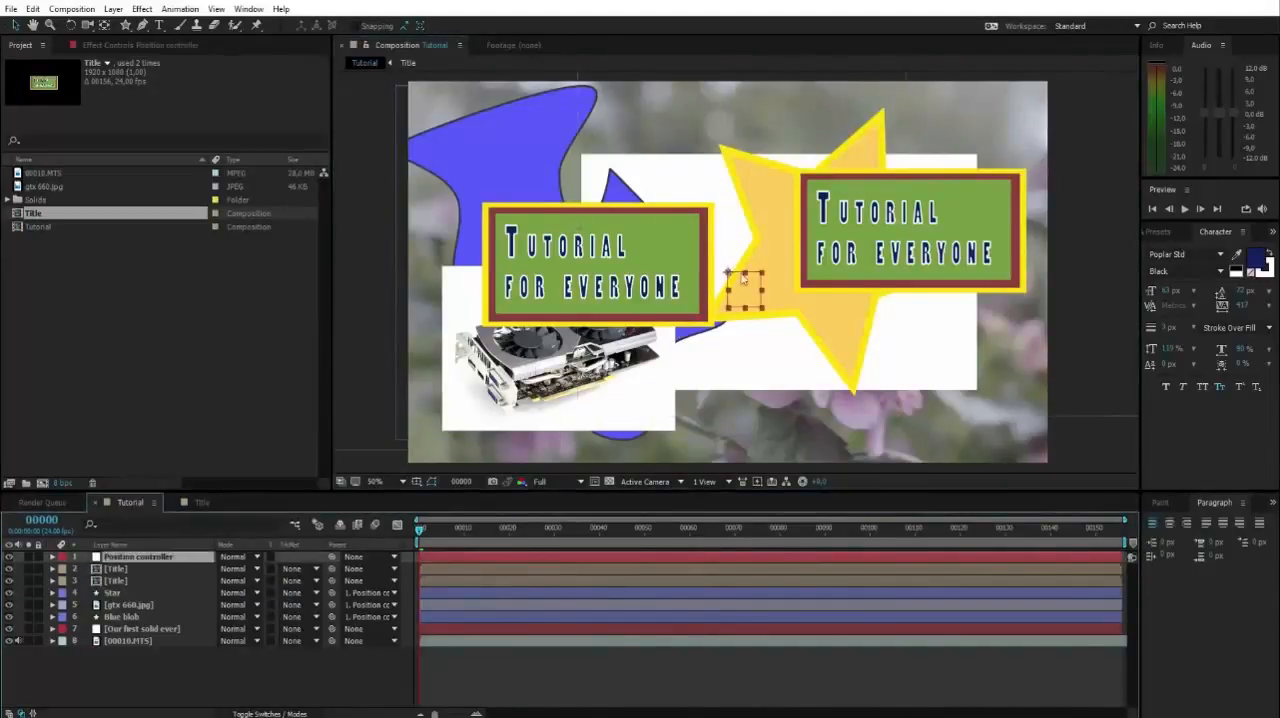
drag(742, 279, 810, 288)
Try deleting the Position controller null, and undo both the deletion and the null's last move.
key(Delete)
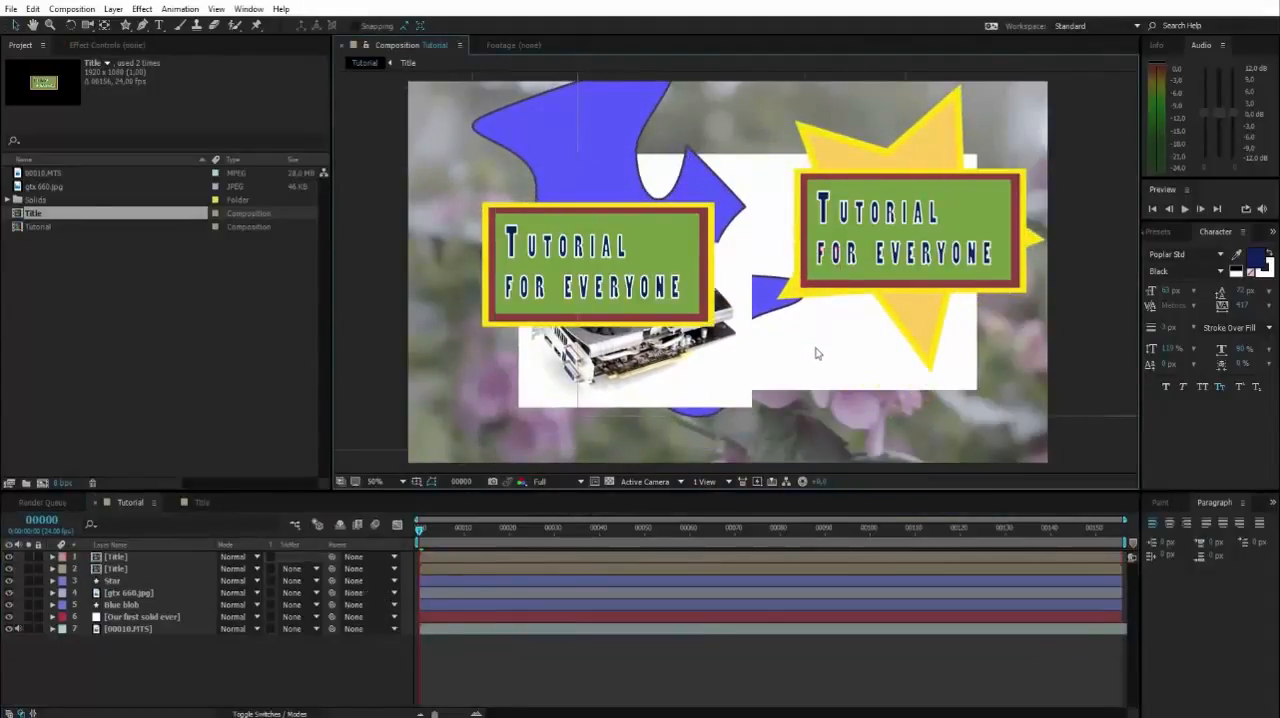
key(ctrl+z)
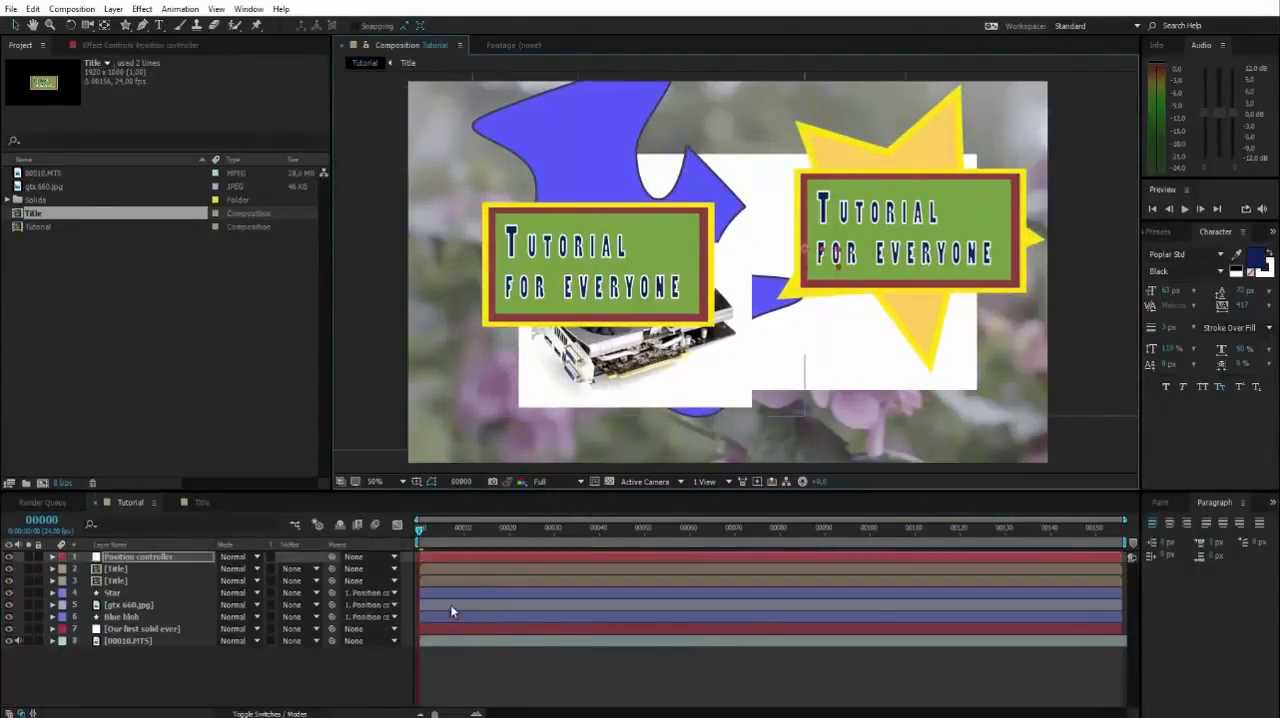
key(ctrl+z)
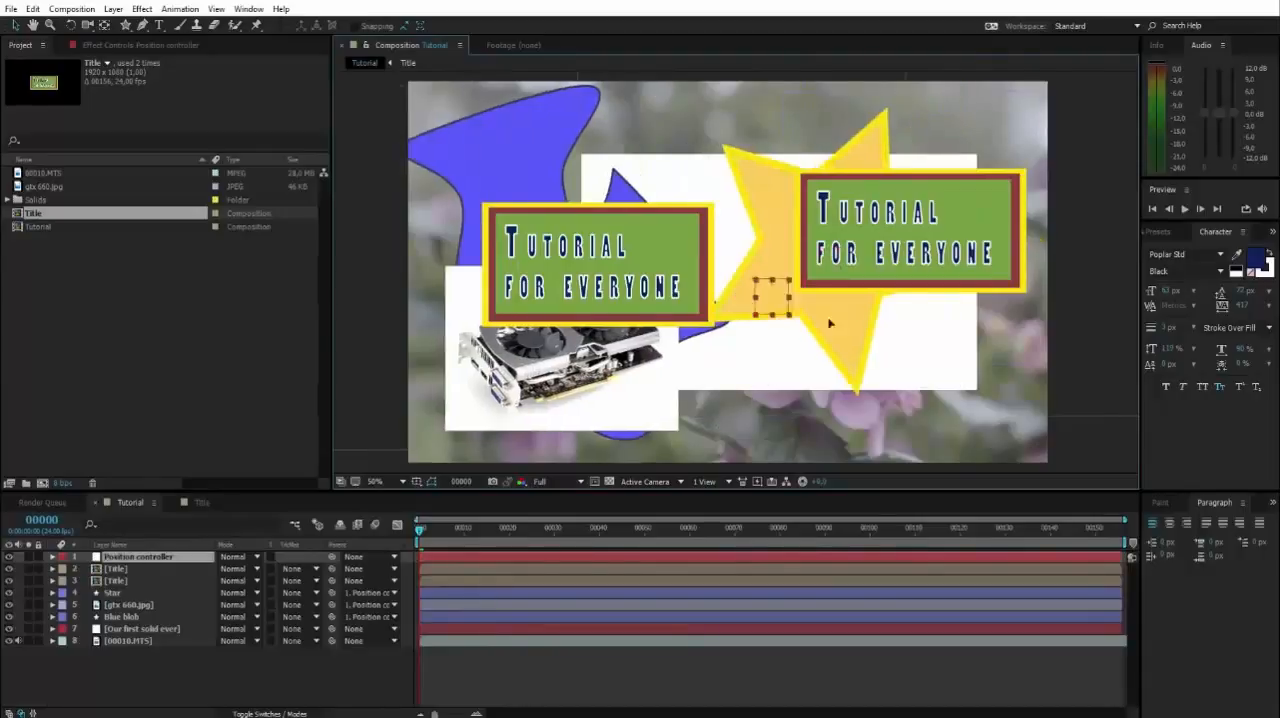
Try shifting the restored Position controller null slightly with its linked layers, return it to its place and deselect it.
mouse_move(787, 298)
mouse_down()
mouse_move(923, 298)
mouse_move(771, 298)
mouse_move(784, 297)
mouse_up()
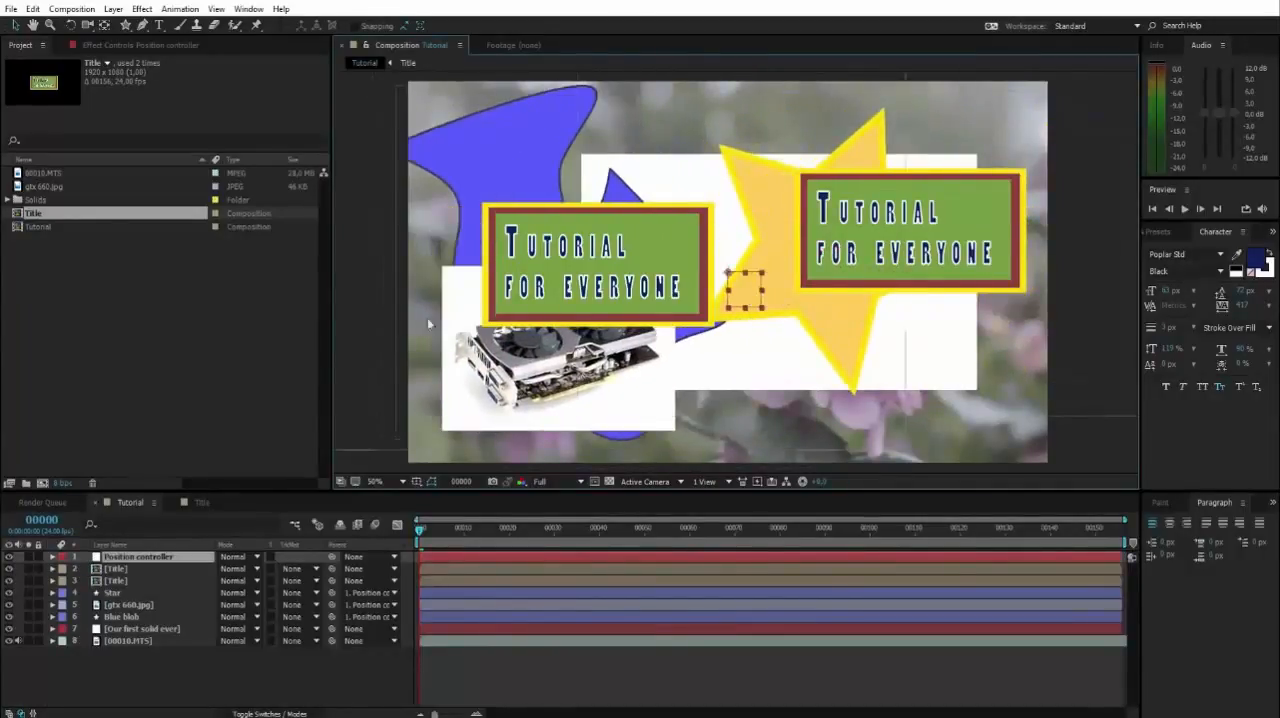
click(365, 357)
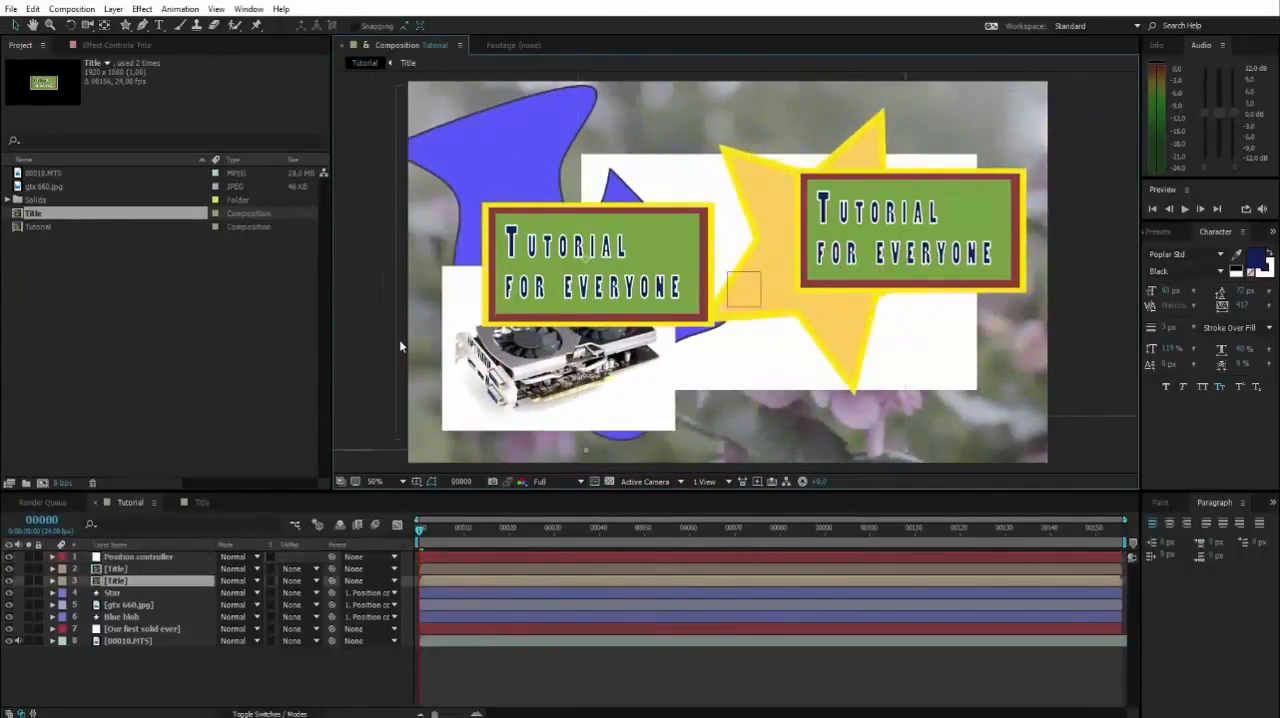